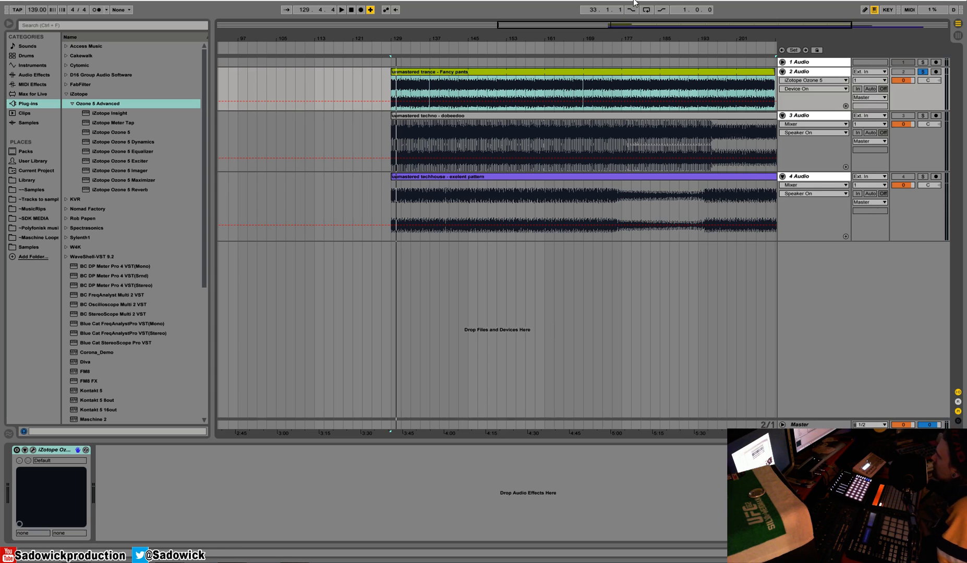
# Play the trance clip from around bar 129, comparing the sound without and with its Ozone 5 device switched on
pyautogui.moveTo(420, 41); pyautogui.dragTo(407, 49)
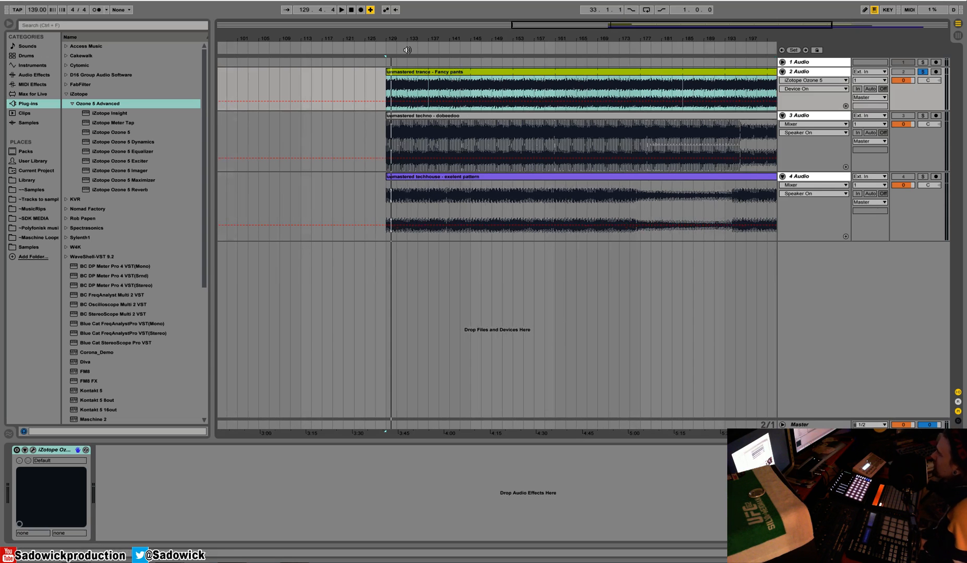
pyautogui.click(406, 49)
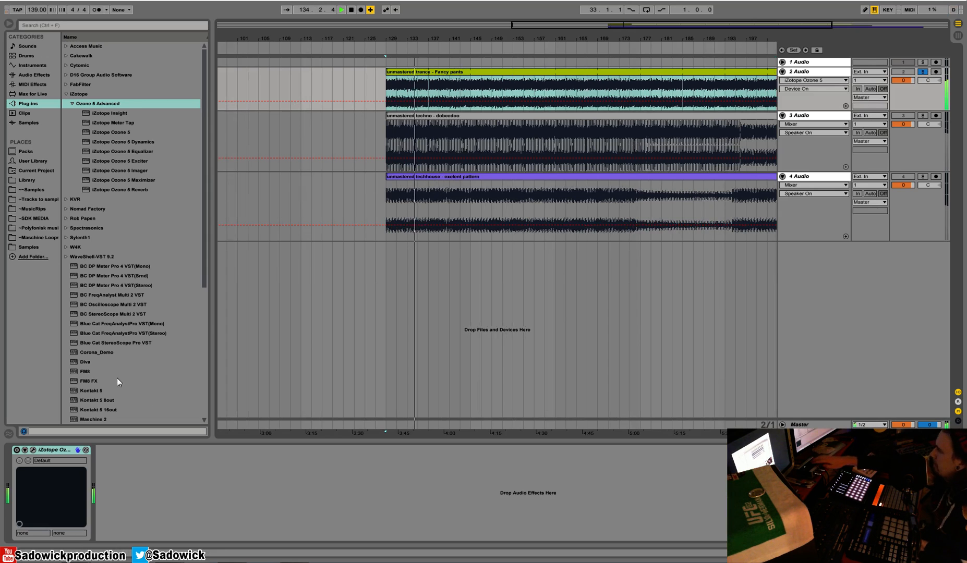
pyautogui.click(17, 450)
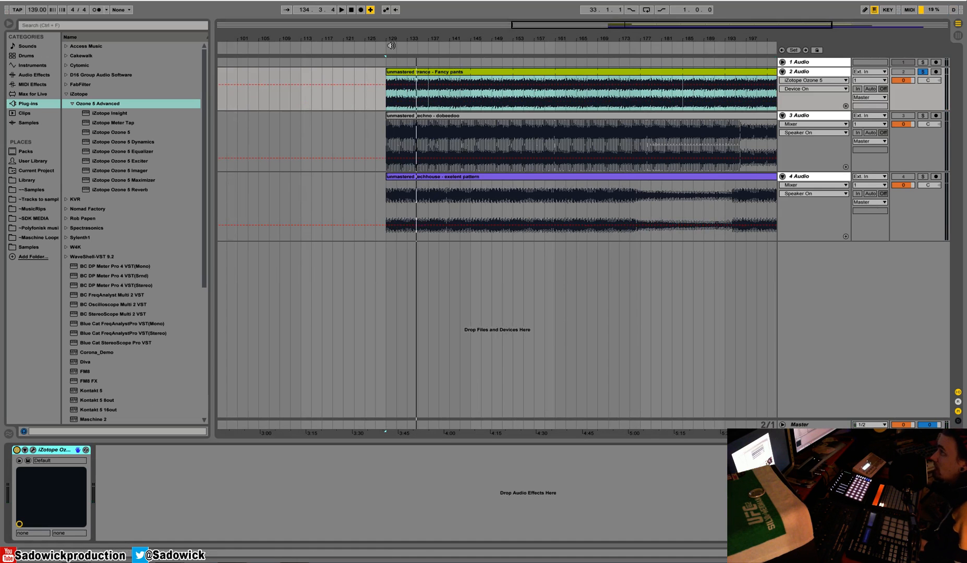
pyautogui.click(391, 45)
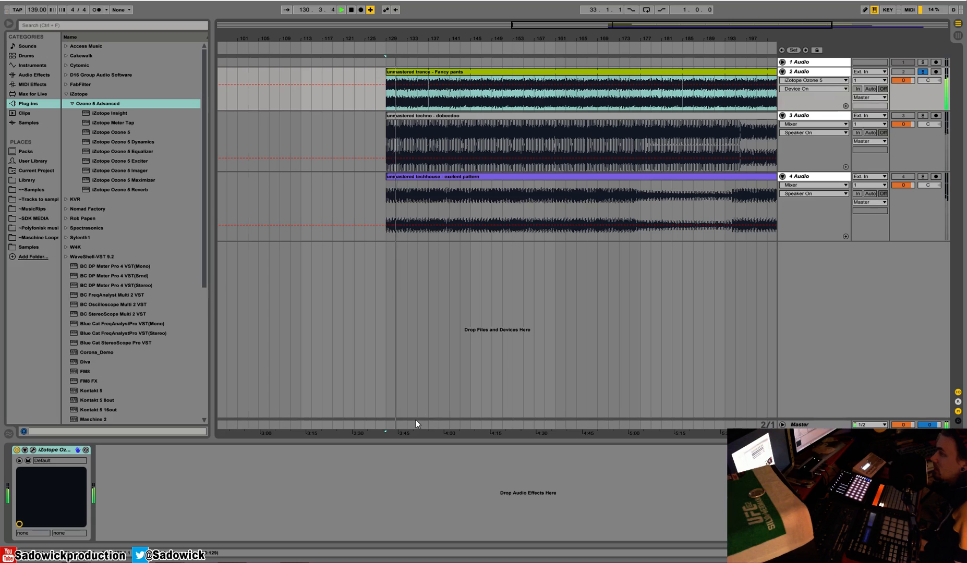
pyautogui.press('space')
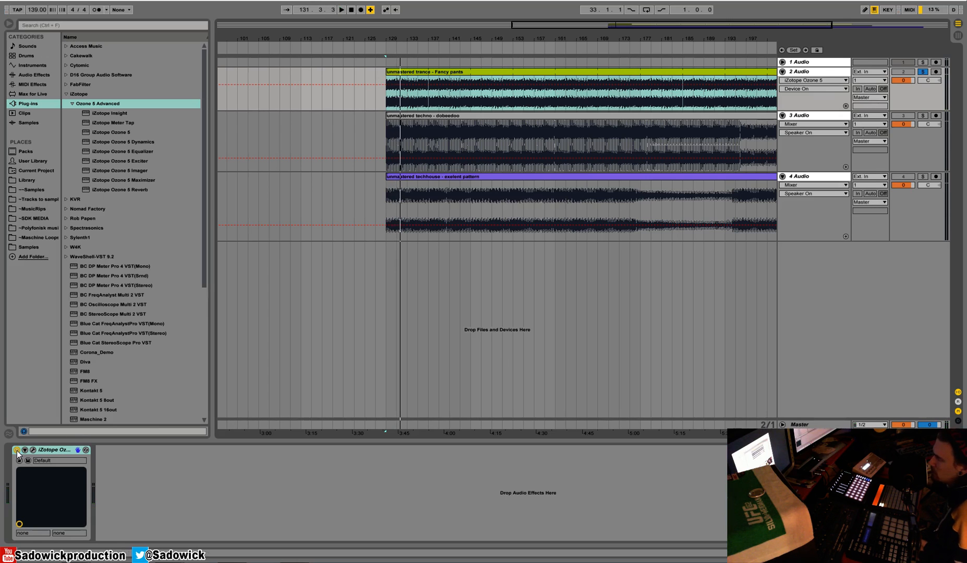
# Solo the 3 Audio track with the techno clip and switch off its Ozone 5 device
pyautogui.click(915, 112)
pyautogui.click(923, 116)
pyautogui.click(558, 118)
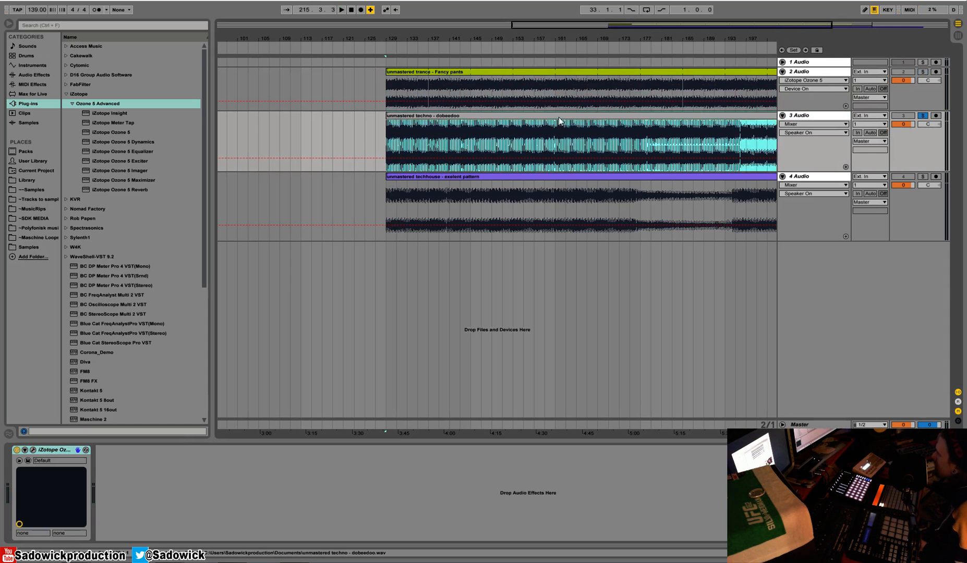
pyautogui.click(16, 451)
pyautogui.click(15, 452)
# Audition the unmastered techno clip from its start and again from around bar 135
pyautogui.click(445, 116)
pyautogui.press('space')
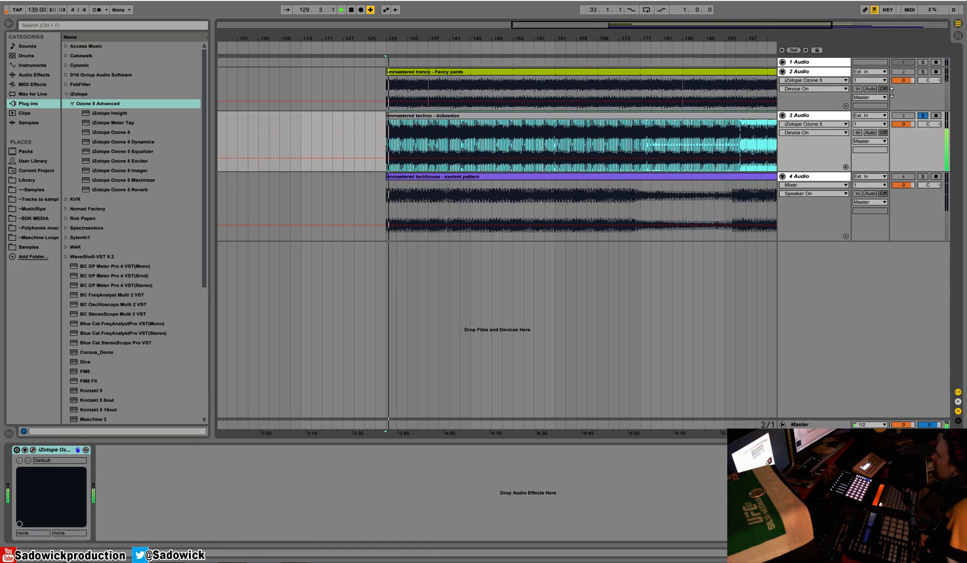
pyautogui.press('space')
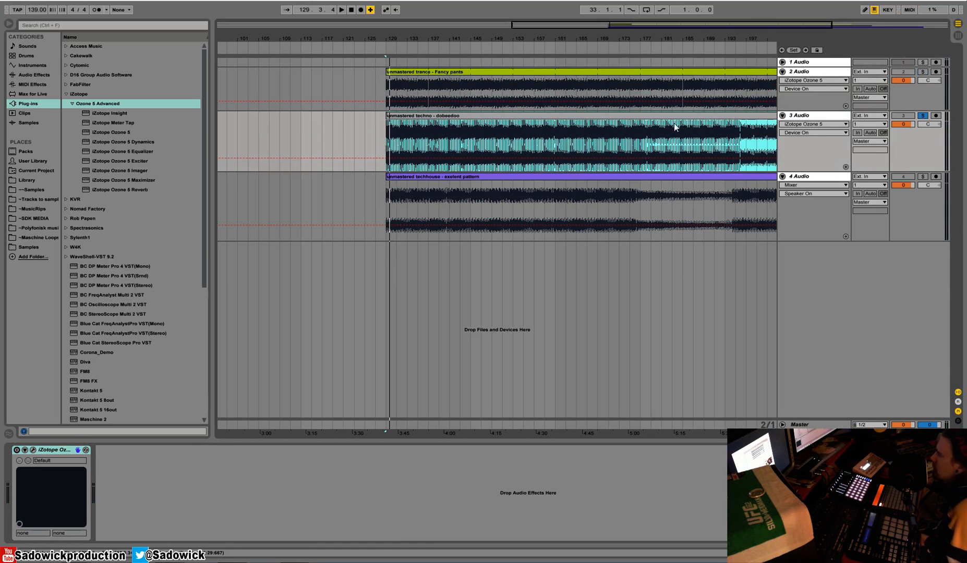
pyautogui.click(418, 137)
pyautogui.press('space')
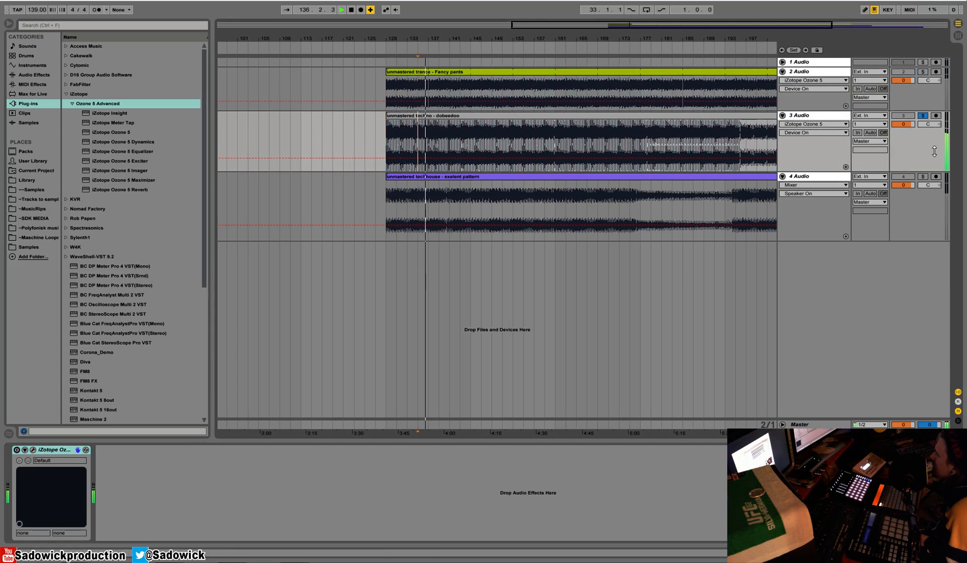
# Add iZotope Ozone 5 Dynamics to the 3 Audio track and remove its second band between 120 Hz and 2 kHz
pyautogui.click(915, 135)
pyautogui.press('space')
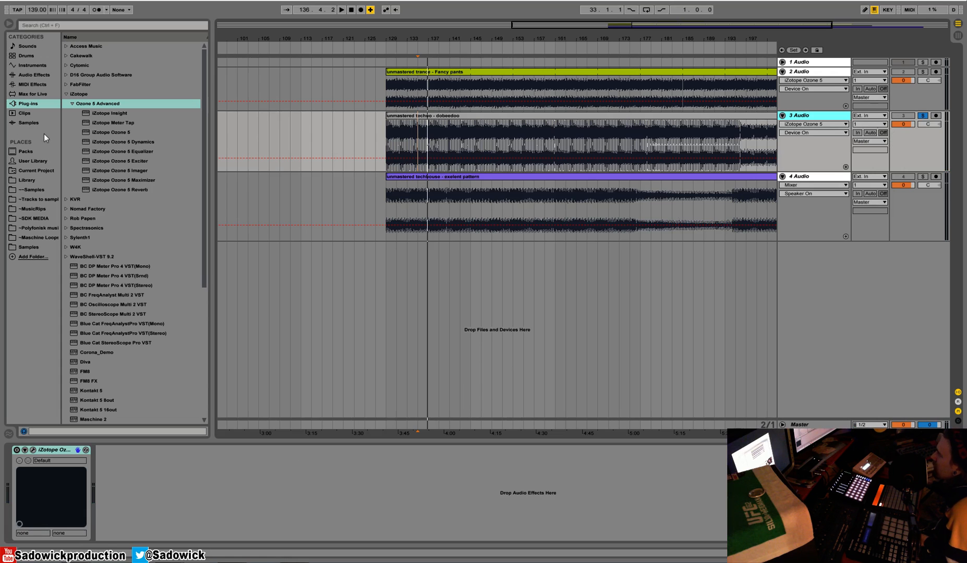
pyautogui.doubleClick(128, 142)
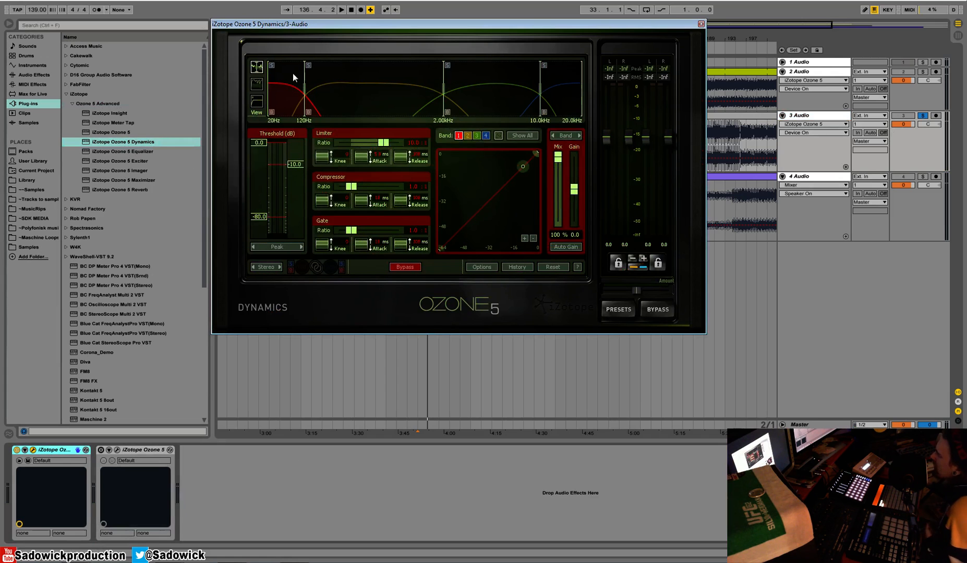
pyautogui.rightClick(339, 66)
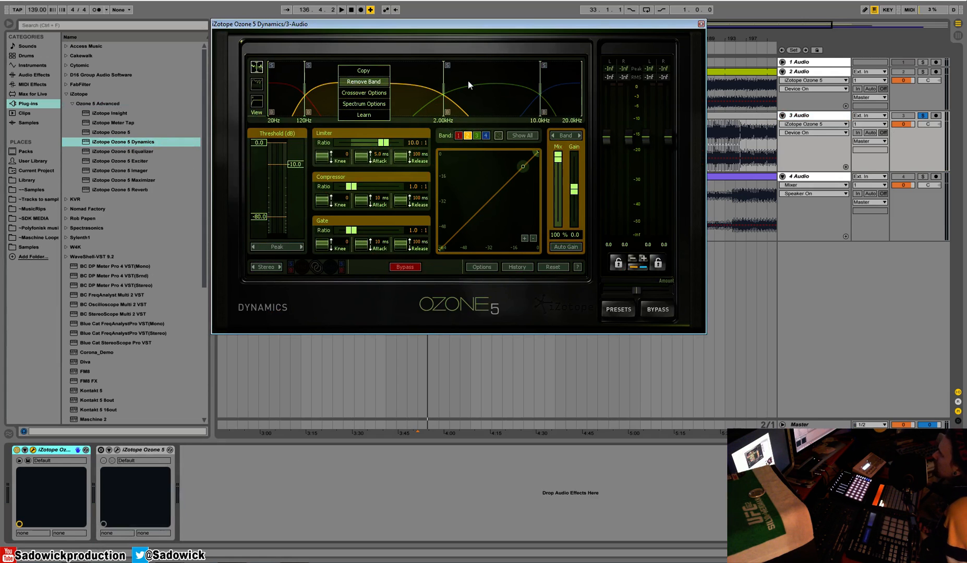
pyautogui.click(370, 83)
# Remove the remaining extra bands in Ozone 5 Dynamics, leaving a single band from 20 Hz to 20 kHz
pyautogui.click(486, 73)
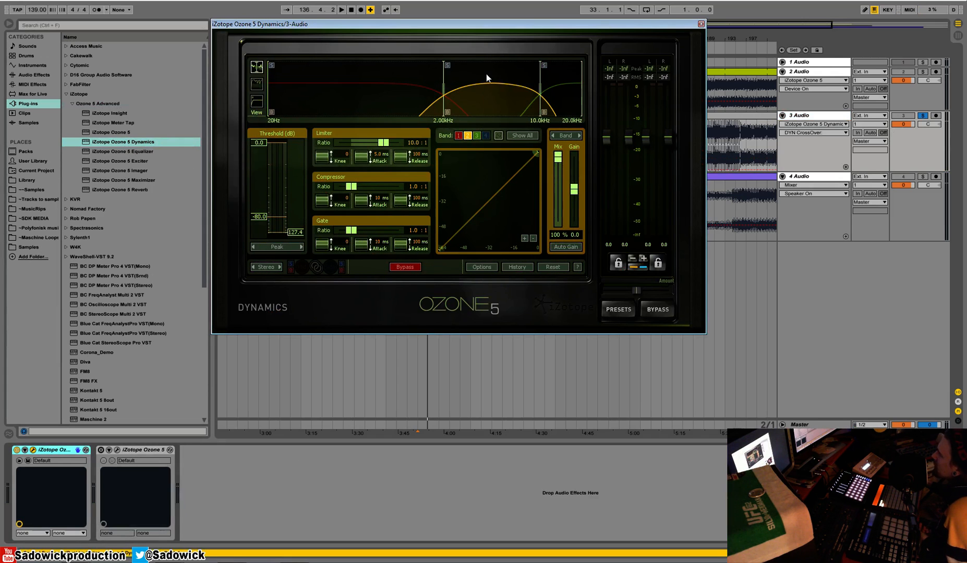
pyautogui.rightClick(487, 74)
pyautogui.click(516, 101)
pyautogui.rightClick(514, 69)
pyautogui.click(504, 72)
pyautogui.rightClick(503, 73)
pyautogui.click(409, 59)
pyautogui.rightClick(424, 75)
pyautogui.click(417, 76)
pyautogui.moveTo(357, 79); pyautogui.dragTo(415, 94)
pyautogui.rightClick(450, 74)
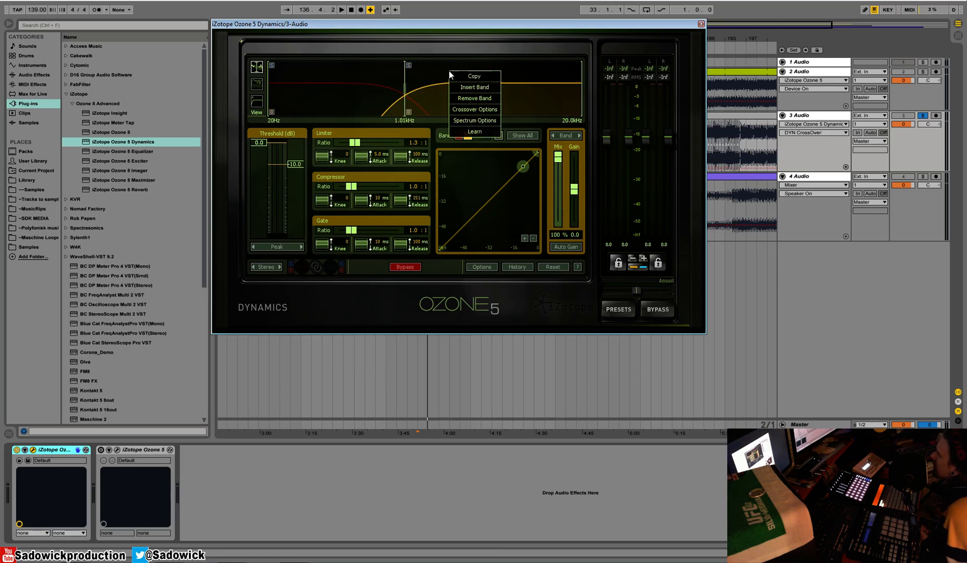
pyautogui.click(479, 99)
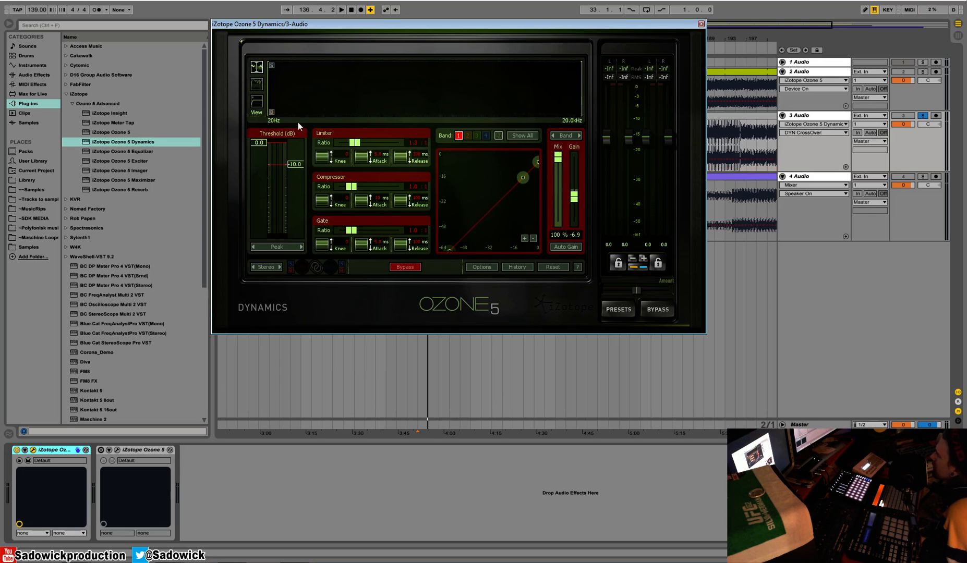
# Set the compressor ratio to 4.0:1 and lower its threshold to -11.1 dB while playing the techno clip
pyautogui.moveTo(414, 24); pyautogui.dragTo(395, 107)
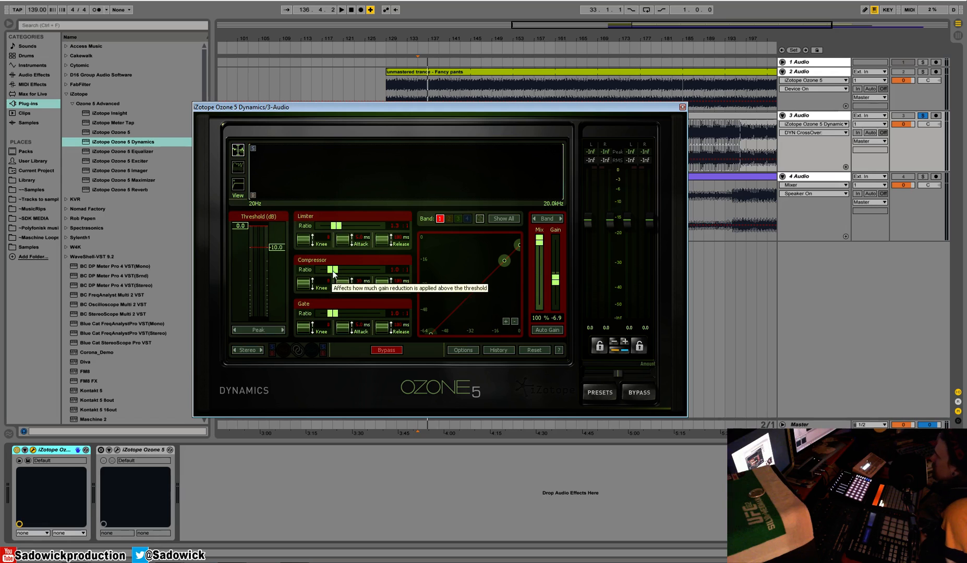
pyautogui.moveTo(333, 273); pyautogui.dragTo(353, 280)
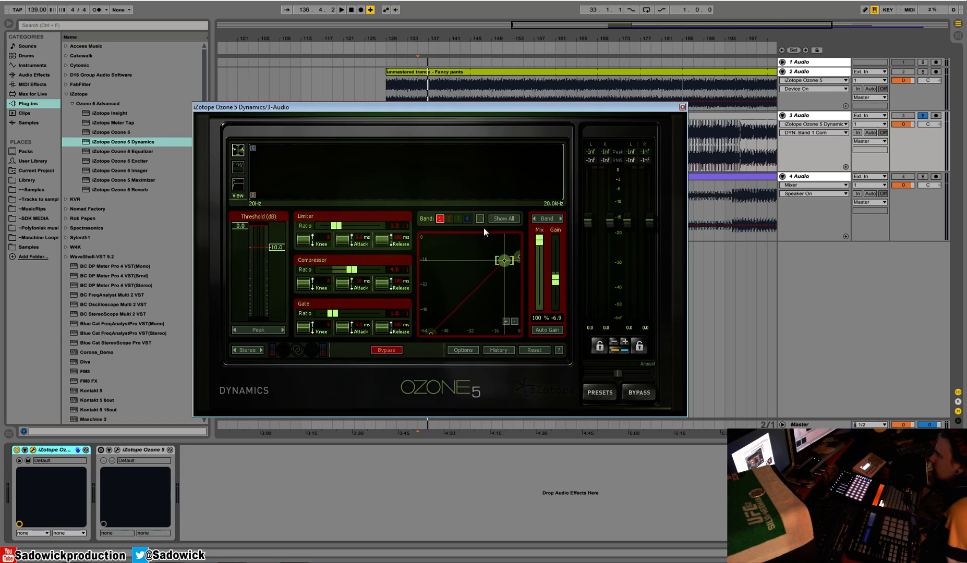
pyautogui.moveTo(275, 248)
pyautogui.mouseDown()
pyautogui.moveTo(275, 240)
pyautogui.moveTo(282, 248)
pyautogui.mouseUp()
pyautogui.press('space')
pyautogui.moveTo(275, 249)
pyautogui.mouseDown()
pyautogui.moveTo(281, 236)
pyautogui.moveTo(234, 225)
pyautogui.moveTo(236, 261)
pyautogui.moveTo(277, 236)
pyautogui.moveTo(279, 248)
pyautogui.mouseUp()
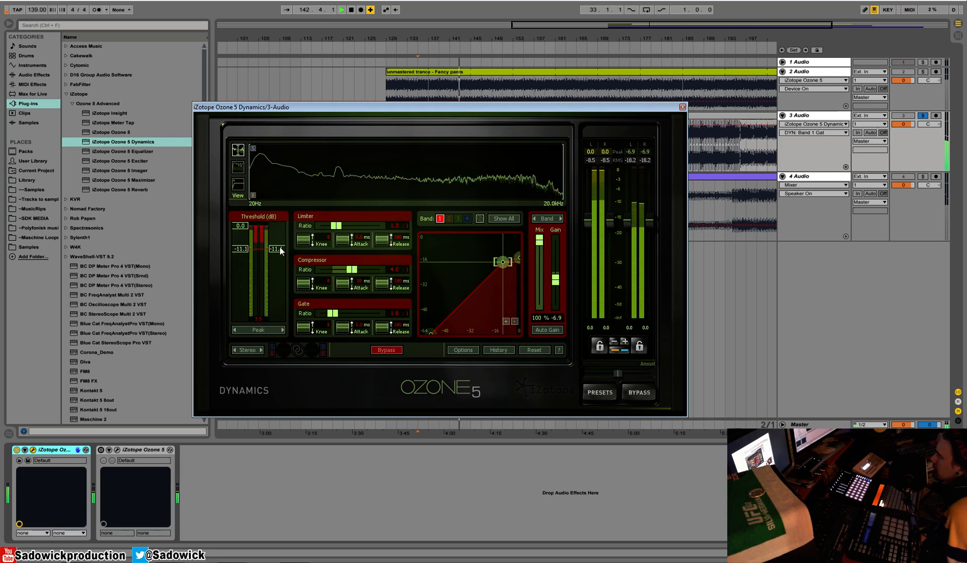
pyautogui.press('space')
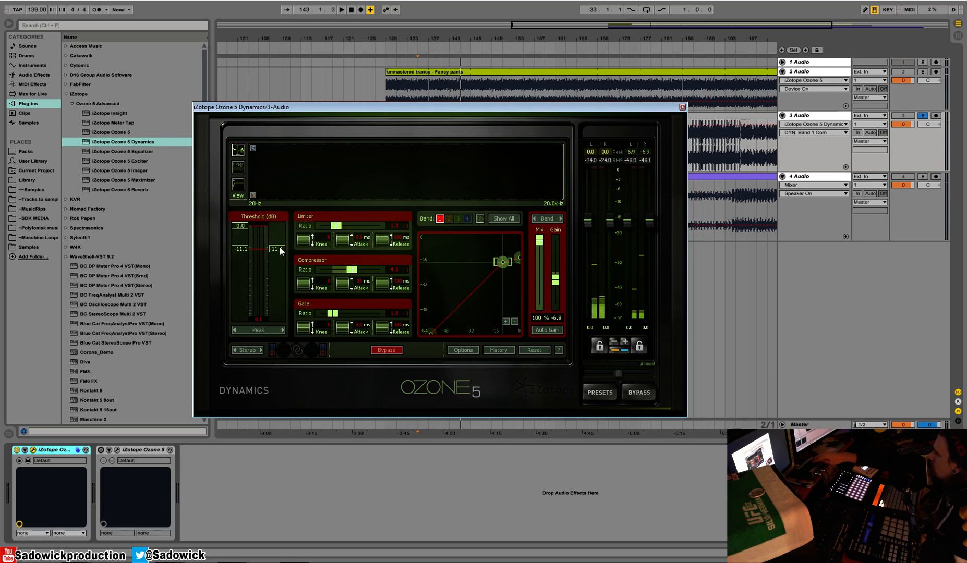
# Listen to the compressed techno clip and reset the band's gain to 0.0 dB during playback
pyautogui.press('space')
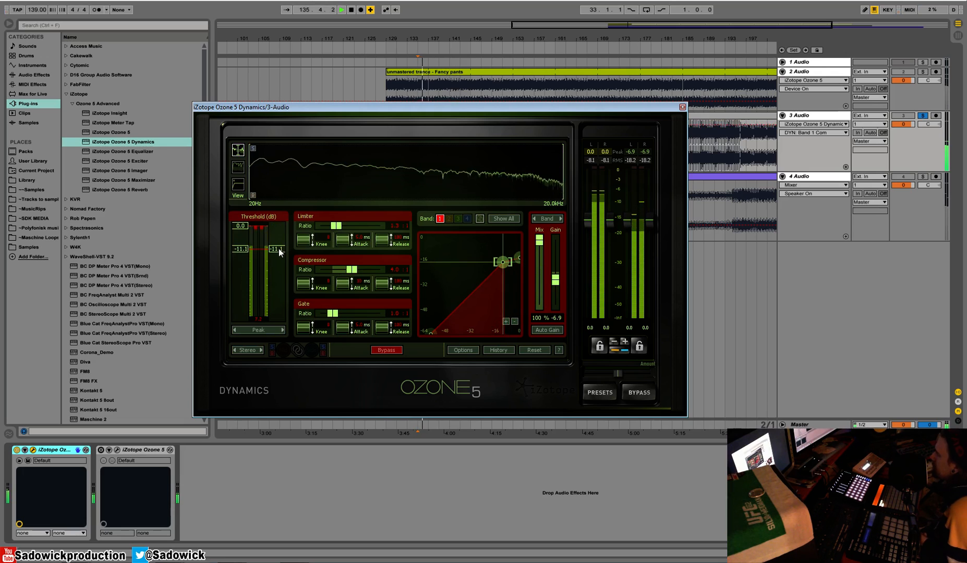
pyautogui.moveTo(350, 270)
pyautogui.mouseDown()
pyautogui.moveTo(332, 272)
pyautogui.moveTo(350, 273)
pyautogui.mouseUp()
pyautogui.press('space')
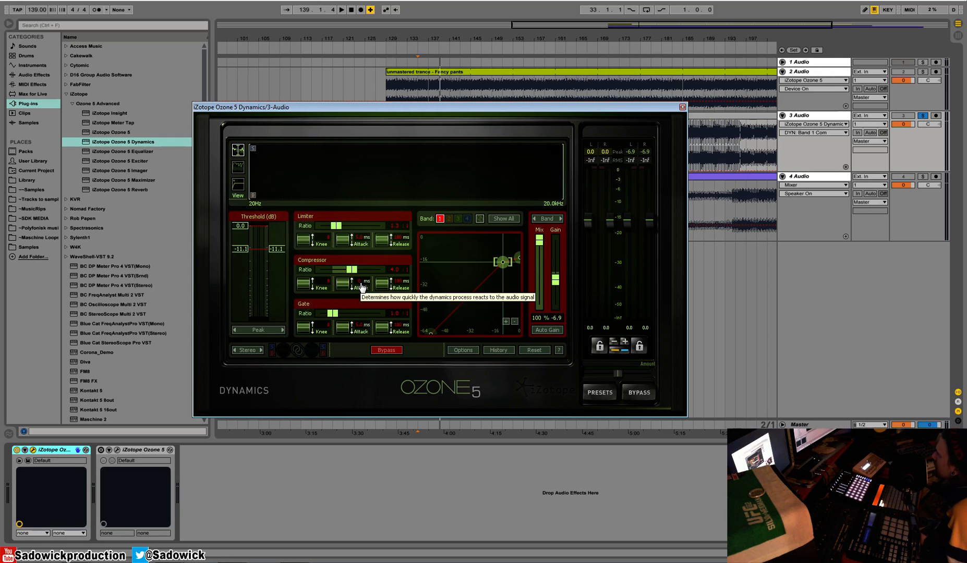
pyautogui.press('space')
pyautogui.doubleClick(555, 279)
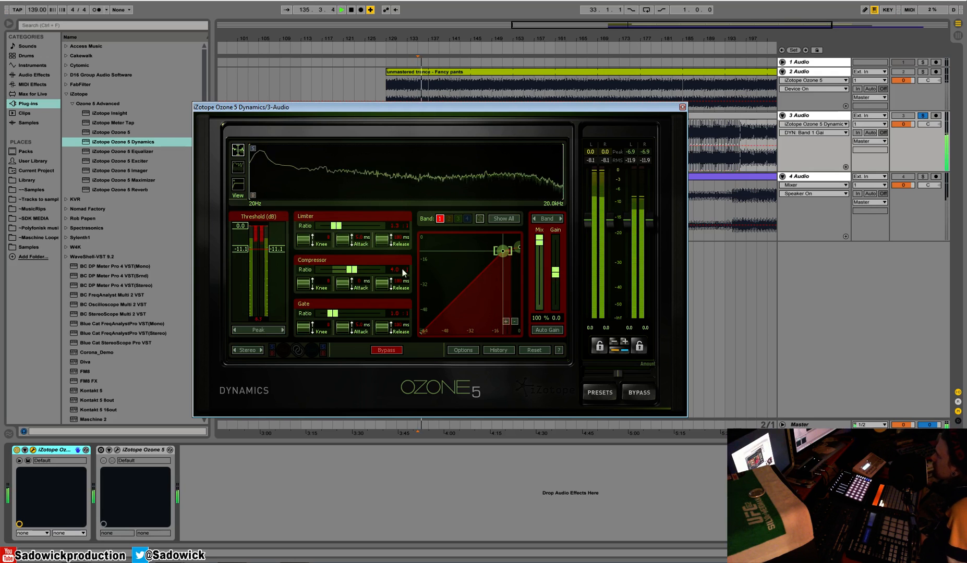
# Set the compressor threshold to -9.8 dB and the gate threshold to -17.2 dB
pyautogui.moveTo(278, 249); pyautogui.dragTo(277, 246)
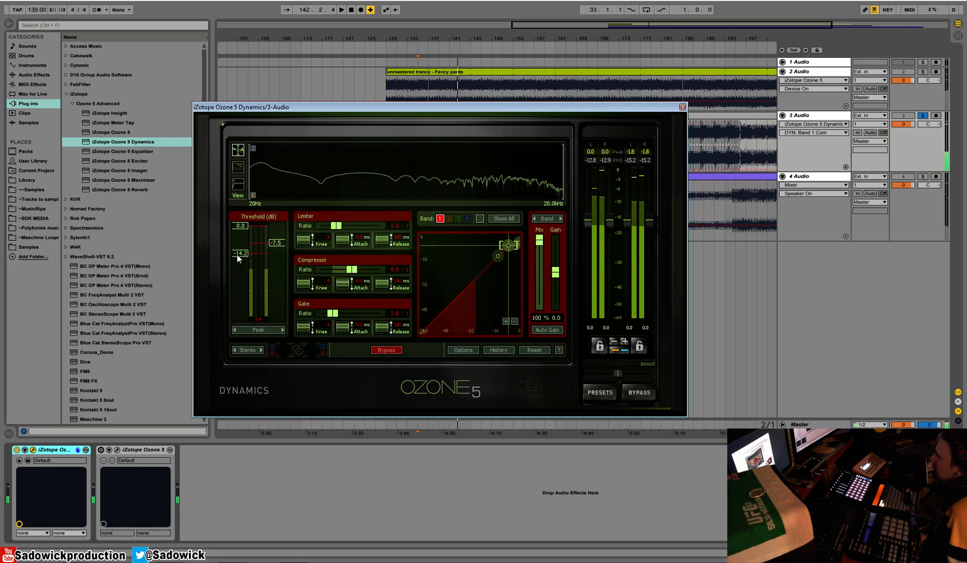
pyautogui.moveTo(243, 227); pyautogui.dragTo(243, 214)
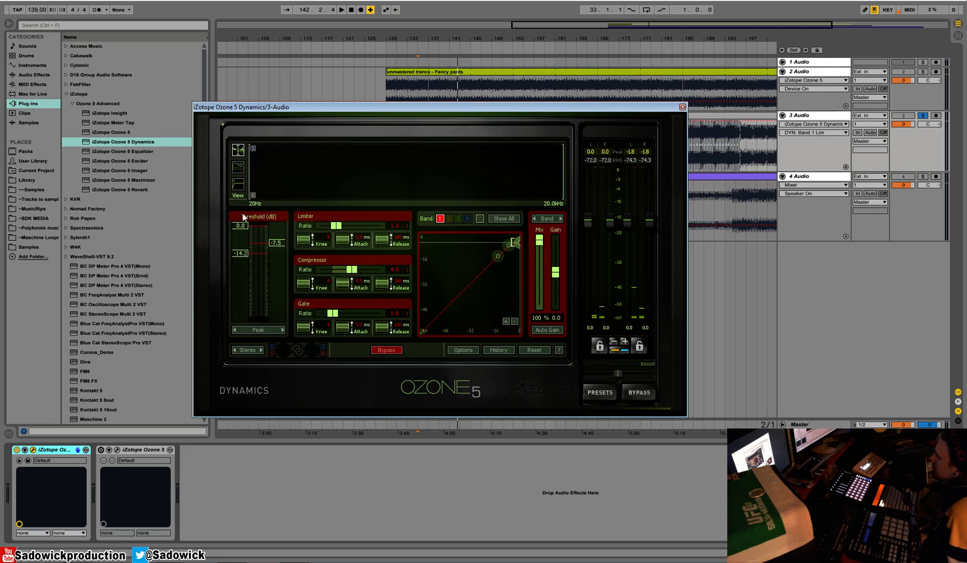
pyautogui.moveTo(241, 253); pyautogui.dragTo(278, 249)
pyautogui.press('space')
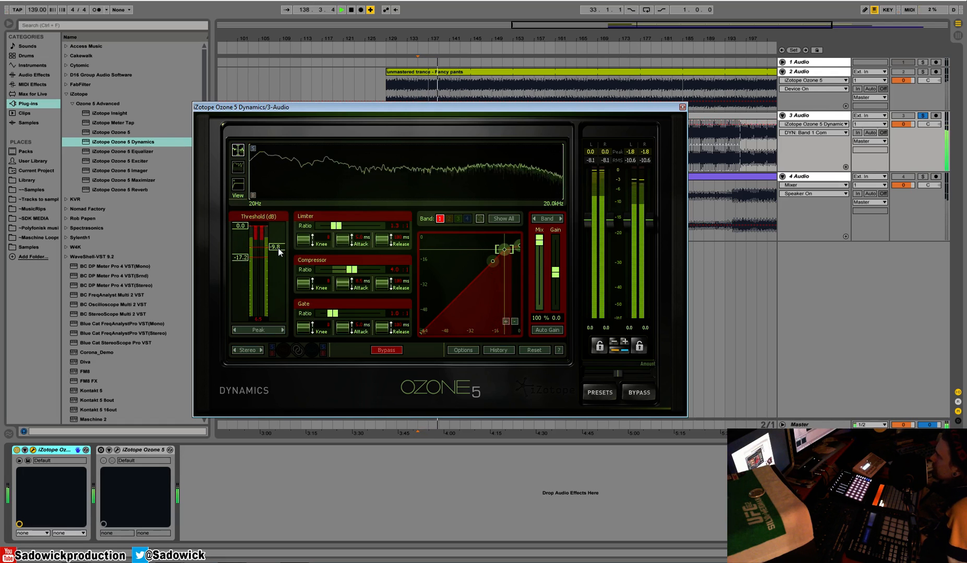
# Switch the Dynamics display to the gain reduction trace and play the techno clip to watch the compression
pyautogui.click(238, 167)
pyautogui.press('space')
pyautogui.press('space')
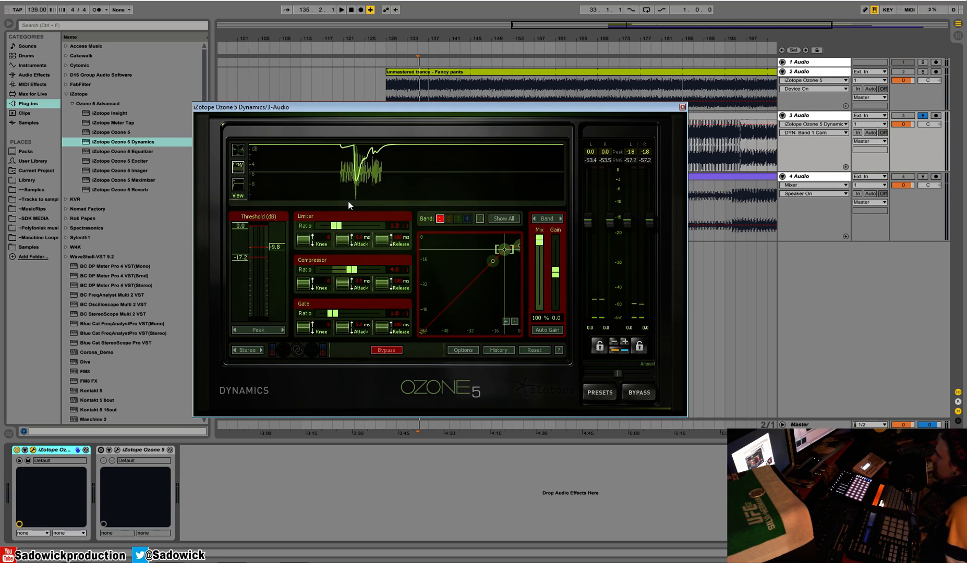
pyautogui.press('space')
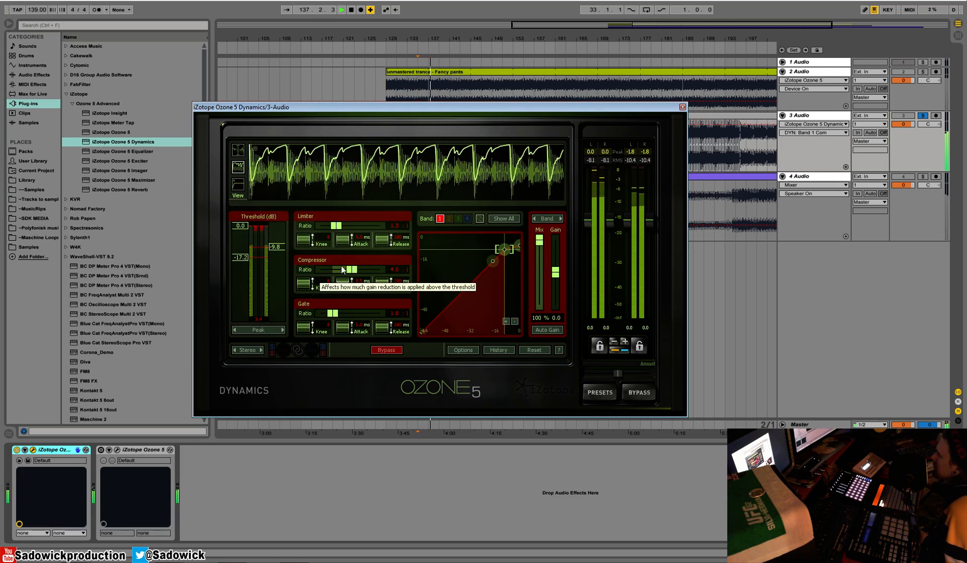
# Bypass and re-enable Ozone 5 Dynamics during playback to compare the original and compressed sound
pyautogui.click(639, 392)
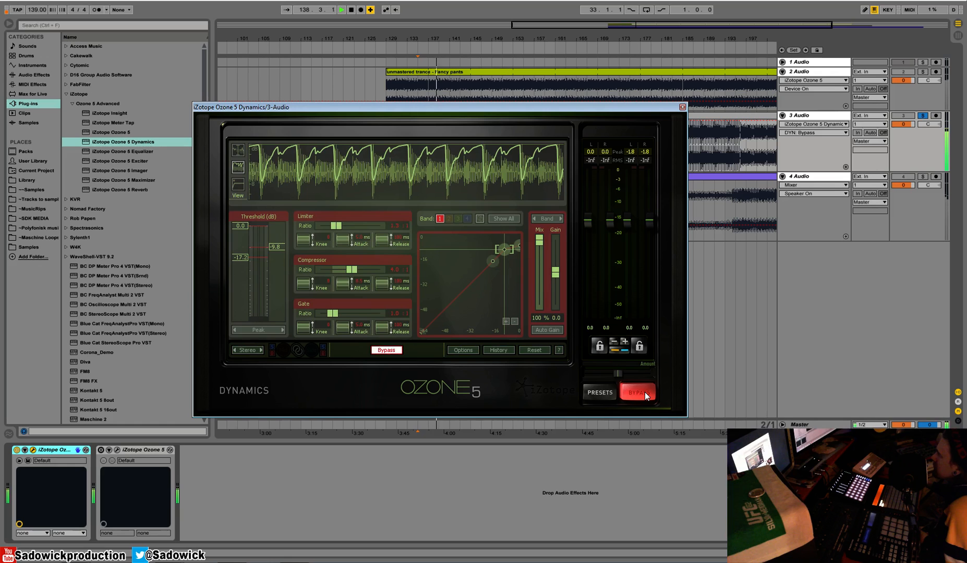
pyautogui.click(640, 392)
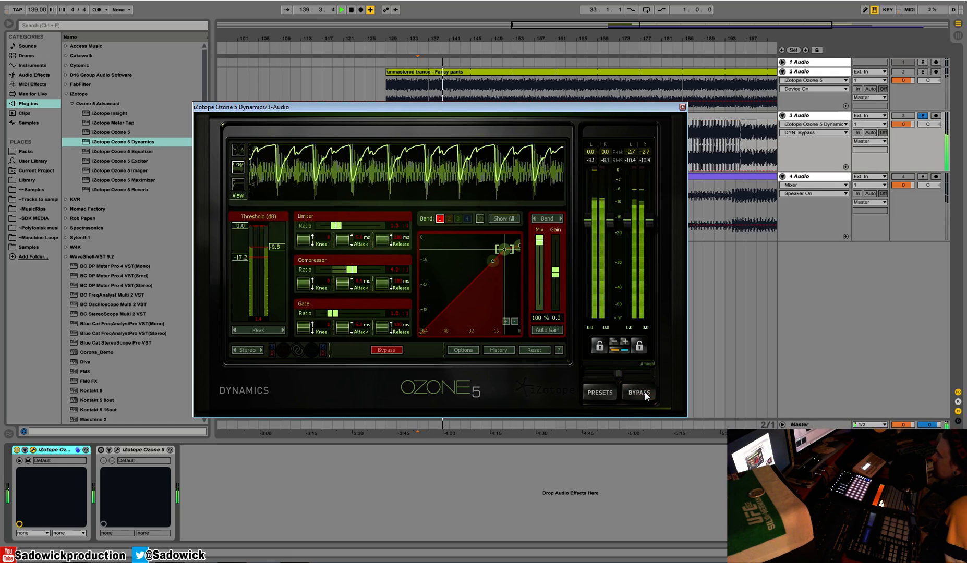
pyautogui.press('space')
# Adjust the compressor's attack and release times, checking the gain reduction trace during playback
pyautogui.moveTo(345, 290); pyautogui.dragTo(345, 255)
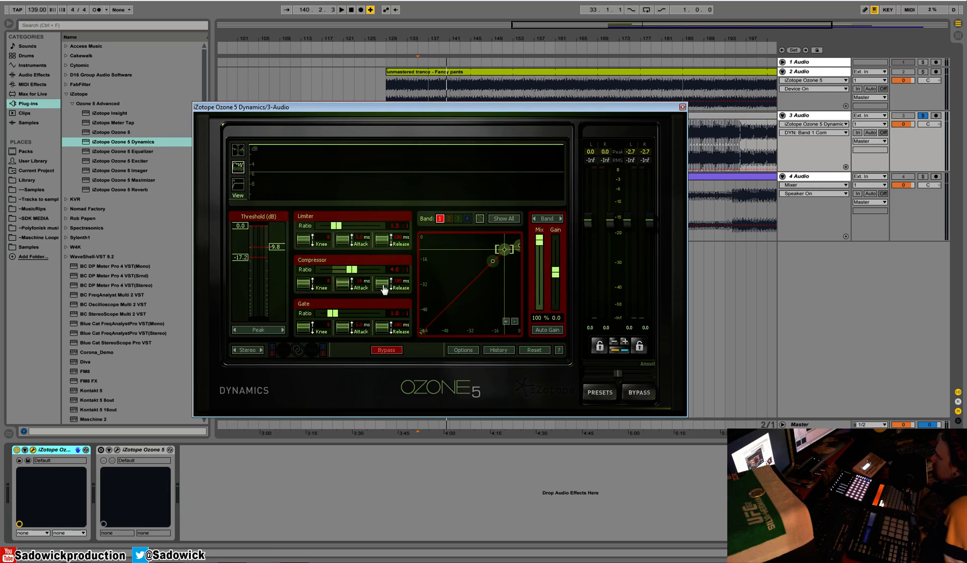
pyautogui.press('space')
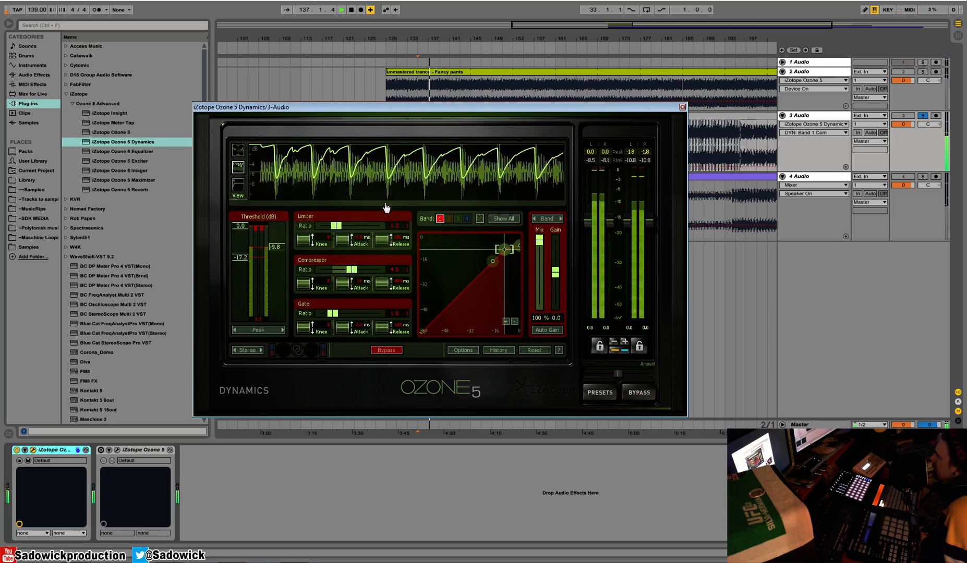
pyautogui.press('space')
pyautogui.moveTo(390, 285); pyautogui.dragTo(391, 290)
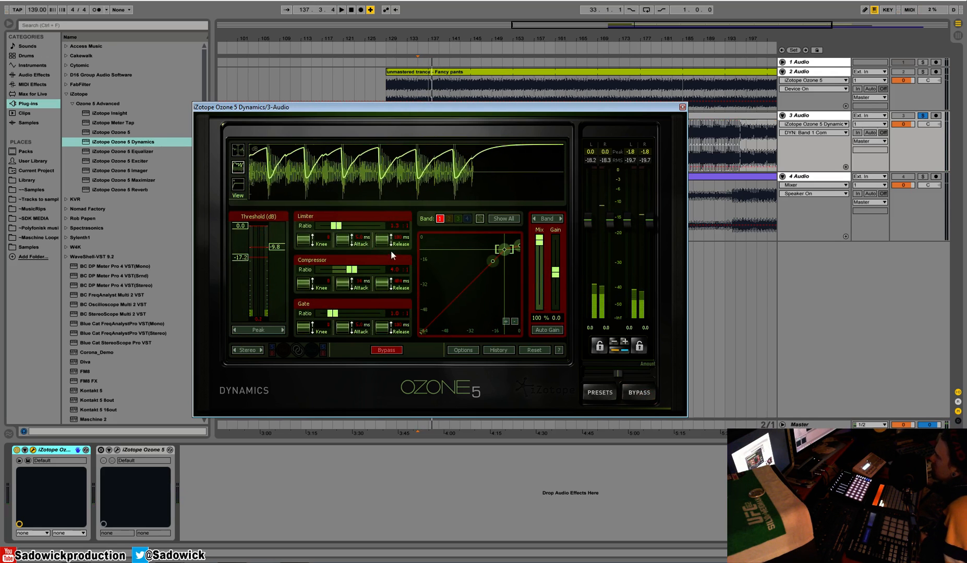
# Play the techno clip with the adjusted attack and release, toggling the Dynamics bypass to compare
pyautogui.press('space')
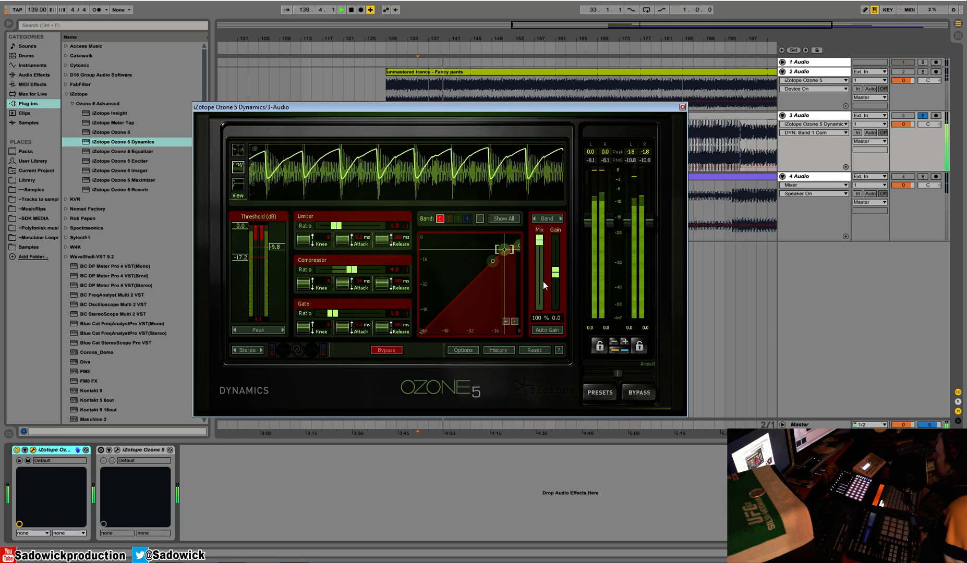
pyautogui.click(639, 392)
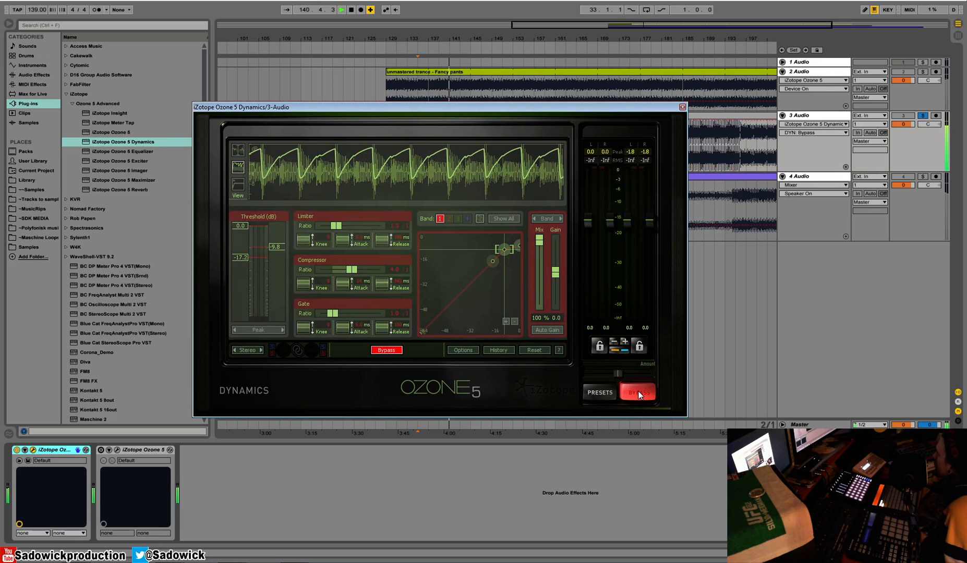
pyautogui.click(638, 393)
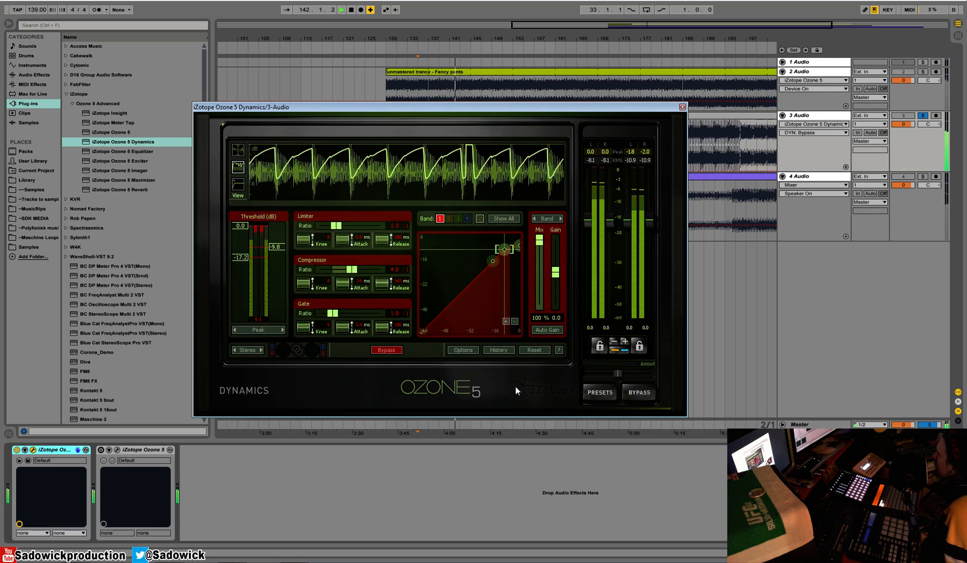
# Set the gate threshold to -13.4 dB and the compressor to -7.2 dB threshold and 3.0:1 ratio, auditioning the techno clip
pyautogui.moveTo(276, 252); pyautogui.dragTo(241, 252)
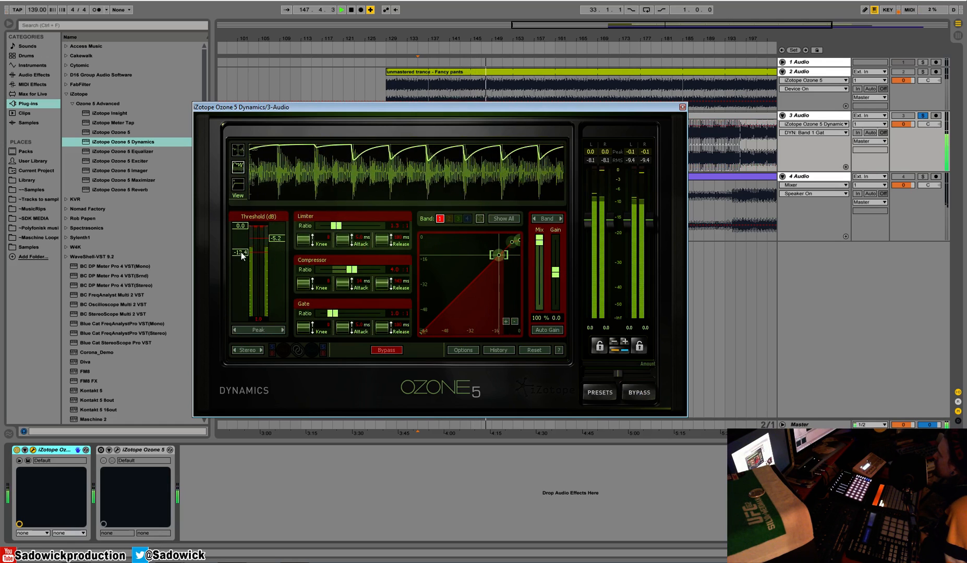
pyautogui.moveTo(349, 271); pyautogui.dragTo(349, 271)
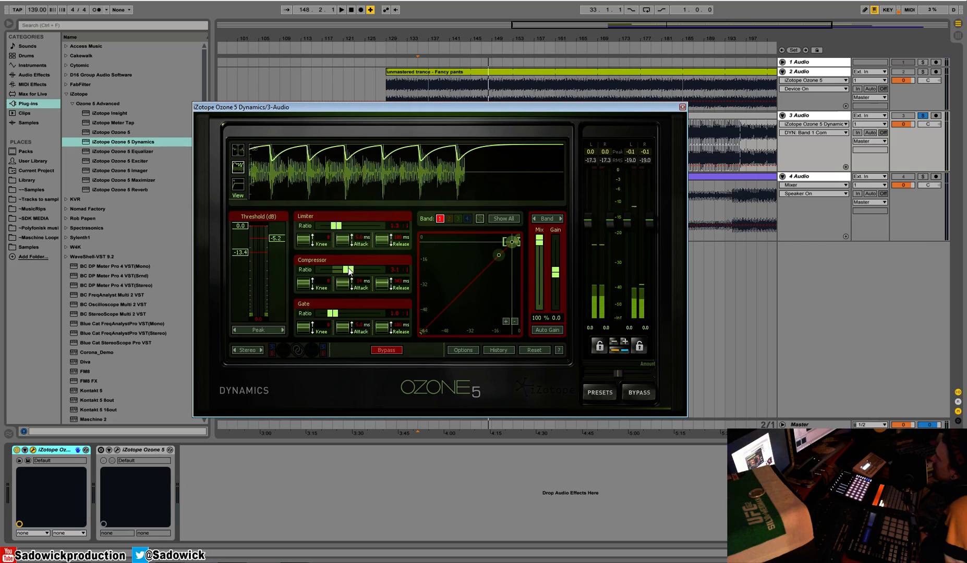
pyautogui.press('space')
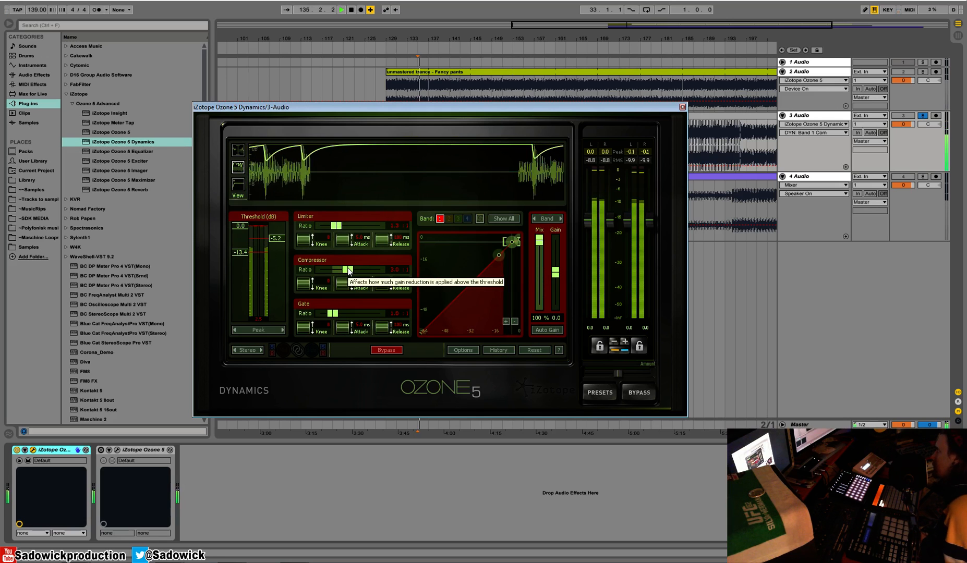
pyautogui.moveTo(275, 238); pyautogui.dragTo(277, 245)
pyautogui.press('space')
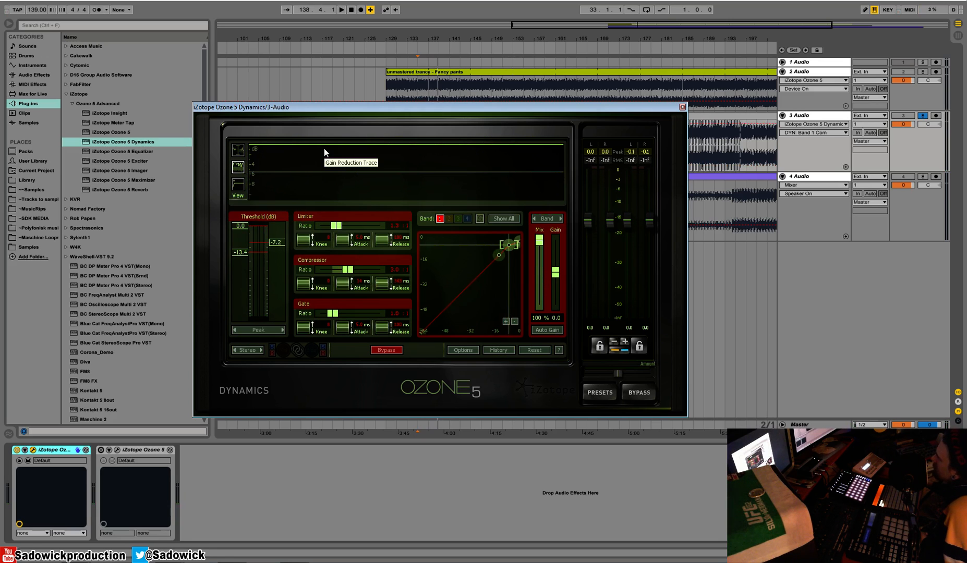
pyautogui.press('space')
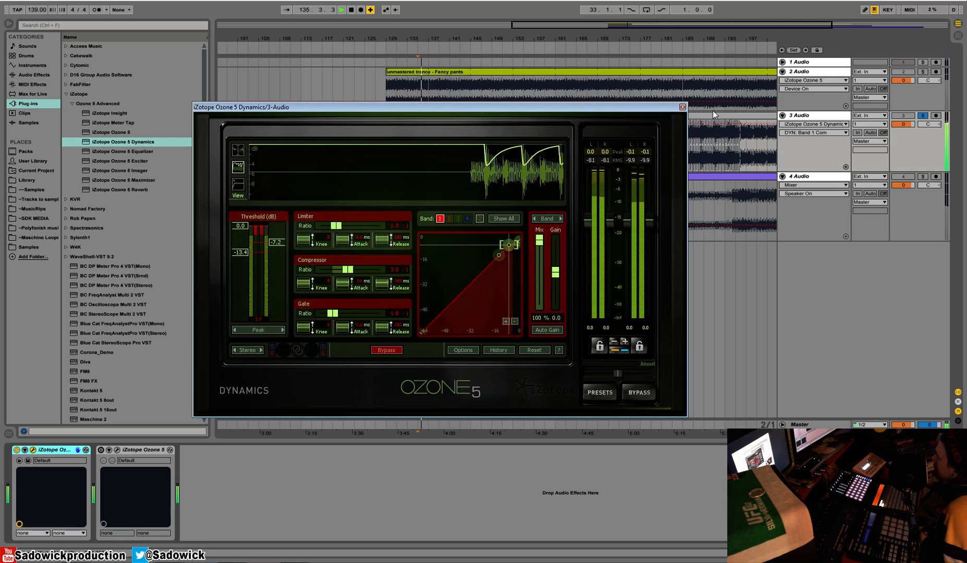
pyautogui.press('space')
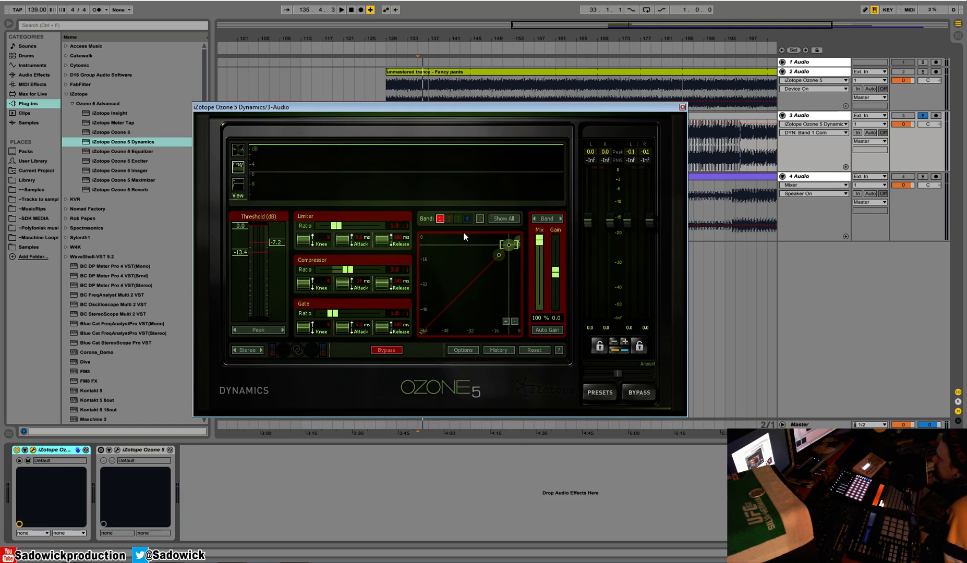
# Add a second Ozone 5 Dynamics after the first on track 3 Audio and set its lowest crossover to 197 Hz
pyautogui.click(682, 108)
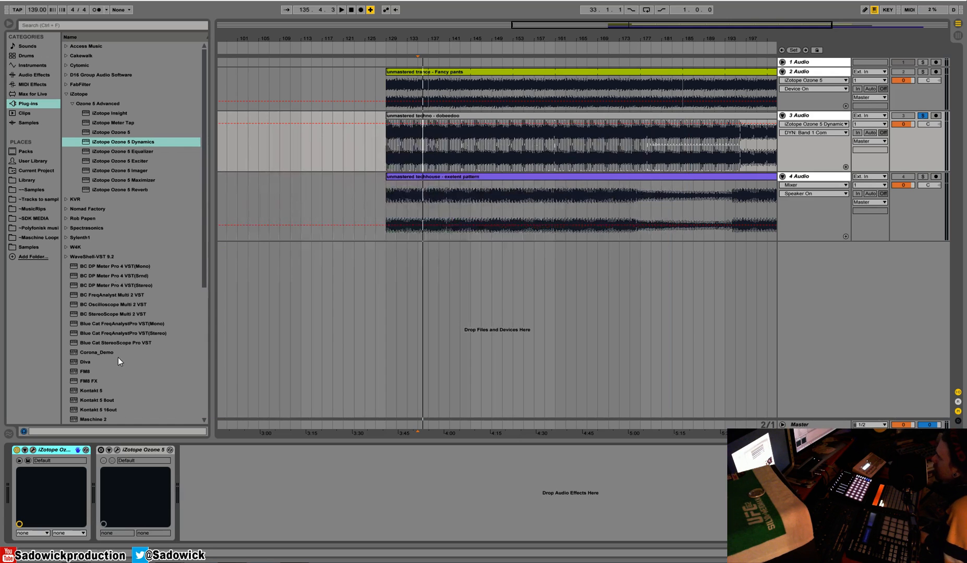
pyautogui.moveTo(121, 146); pyautogui.dragTo(127, 486)
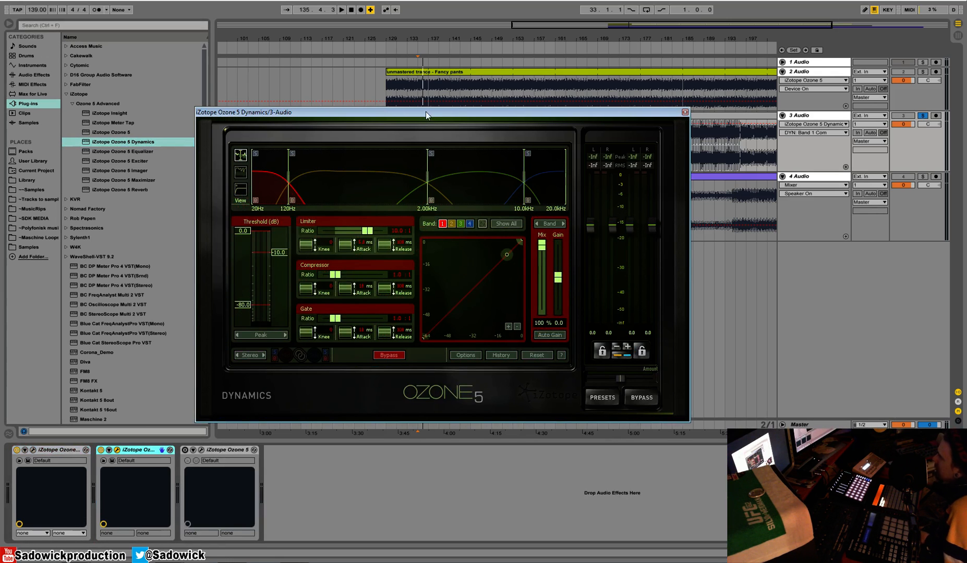
pyautogui.moveTo(425, 111); pyautogui.dragTo(374, 109)
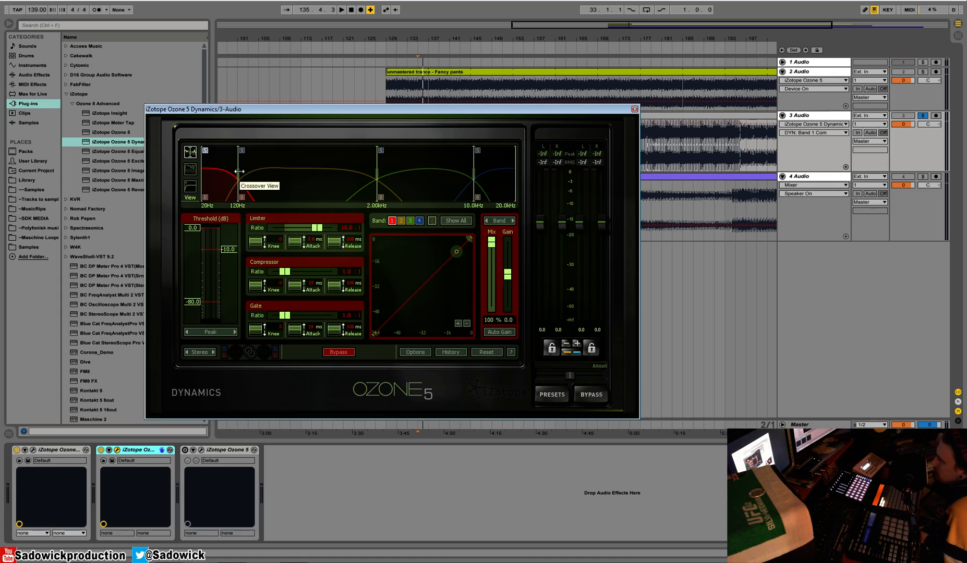
pyautogui.moveTo(239, 171); pyautogui.dragTo(254, 174)
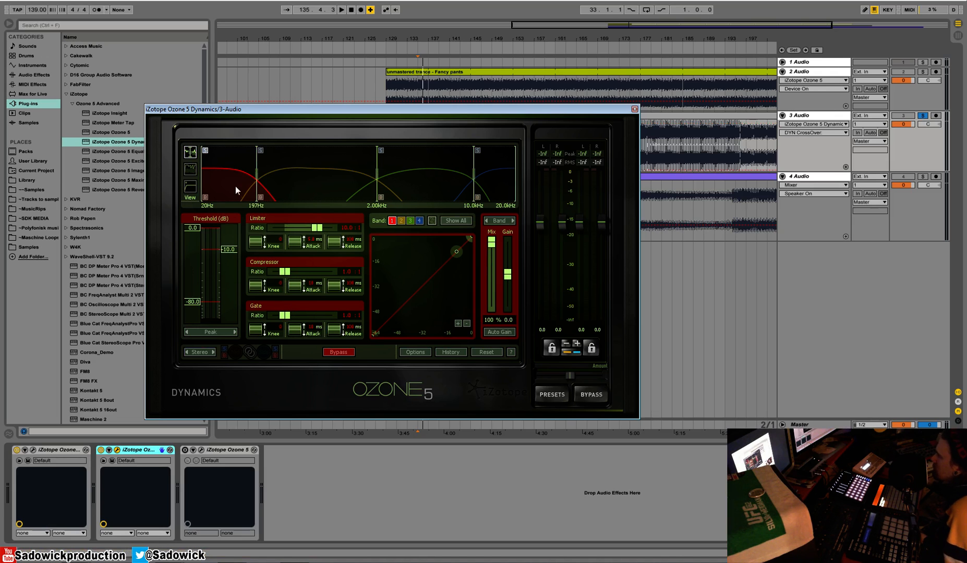
# During playback, set band 1's limiter threshold to -12.7 dB, compressor threshold to -15.7 dB and compressor ratio to 2.0:1
pyautogui.press('space')
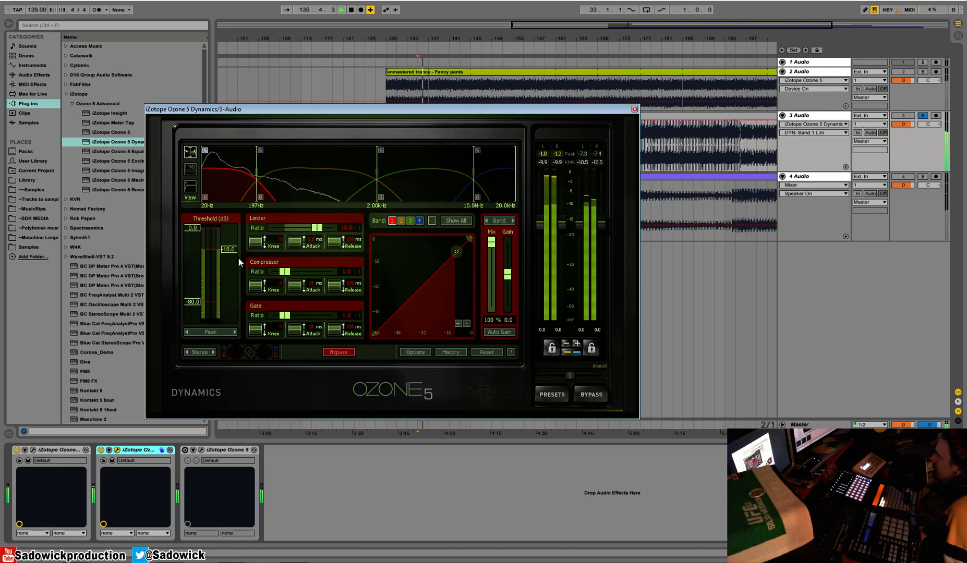
pyautogui.moveTo(230, 254); pyautogui.dragTo(194, 255)
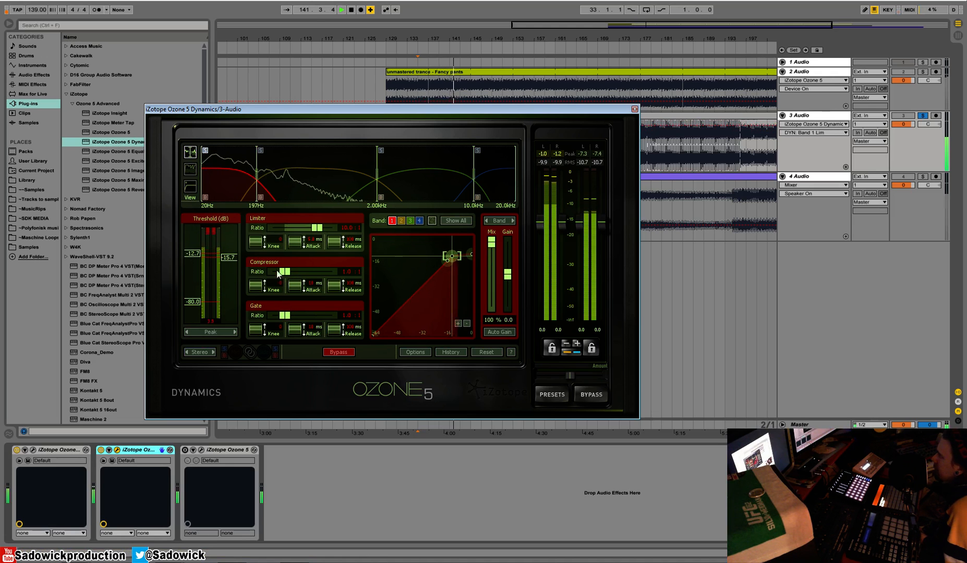
pyautogui.moveTo(285, 275); pyautogui.dragTo(297, 274)
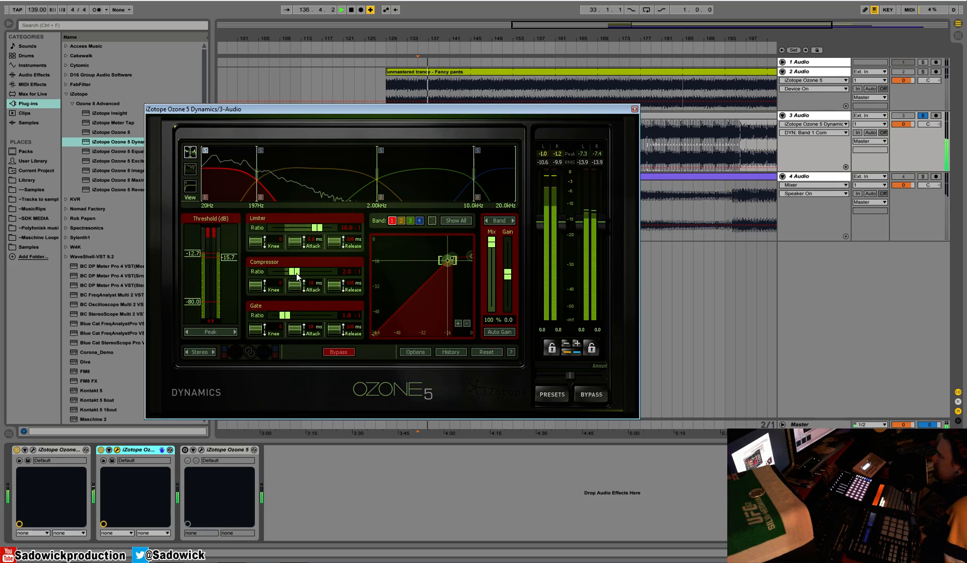
# Fine-tune band 1's limiter threshold to -9.5 dB and compressor threshold to -15.3 dB while replaying the clip
pyautogui.moveTo(230, 259); pyautogui.dragTo(232, 267)
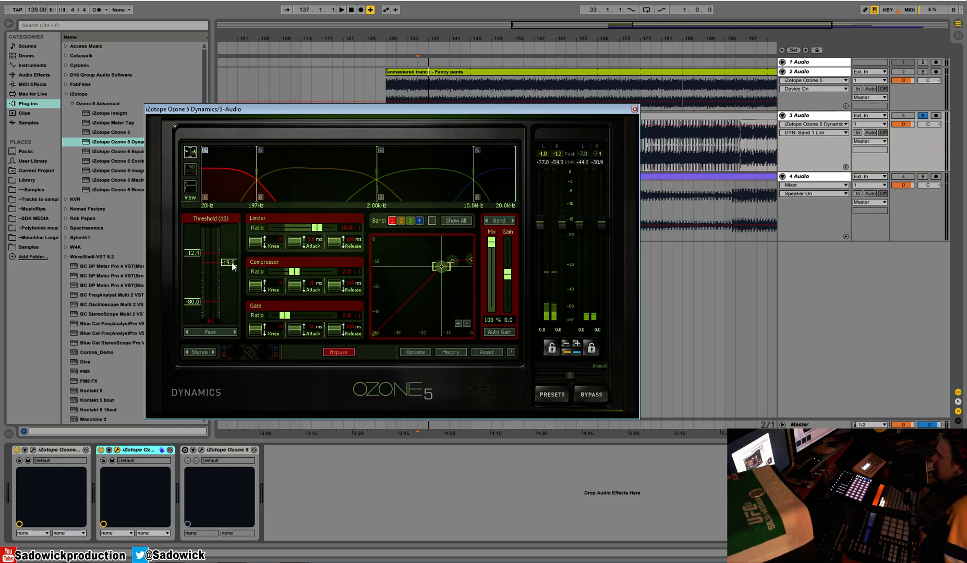
pyautogui.press('space')
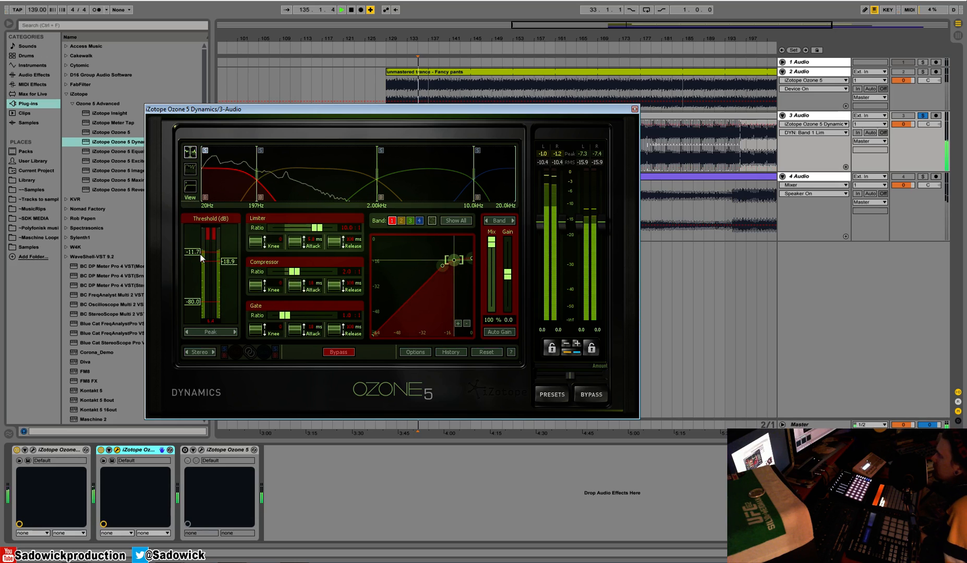
pyautogui.moveTo(202, 258)
pyautogui.mouseDown()
pyautogui.moveTo(232, 266)
pyautogui.moveTo(231, 242)
pyautogui.moveTo(231, 257)
pyautogui.moveTo(199, 249)
pyautogui.mouseUp()
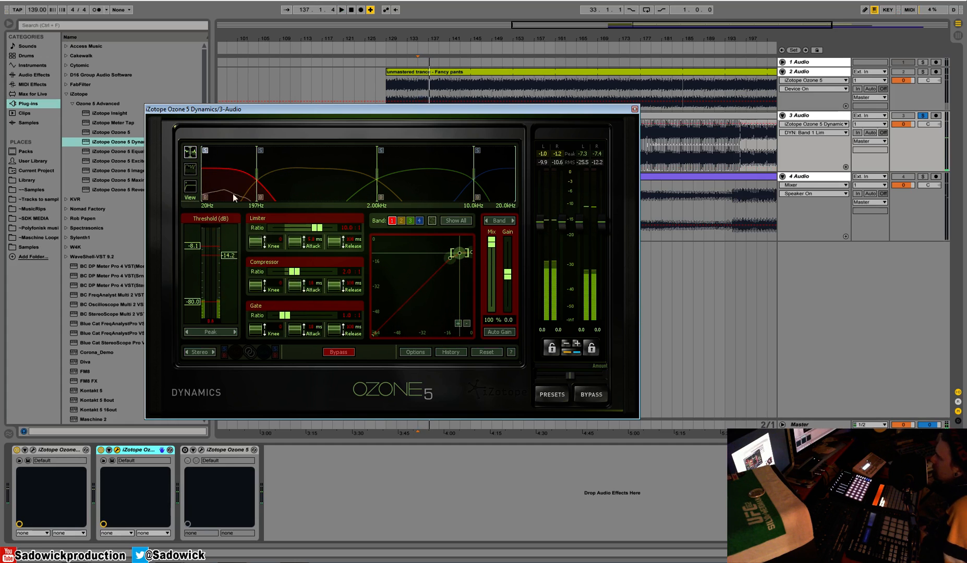
pyautogui.moveTo(190, 243); pyautogui.dragTo(193, 249)
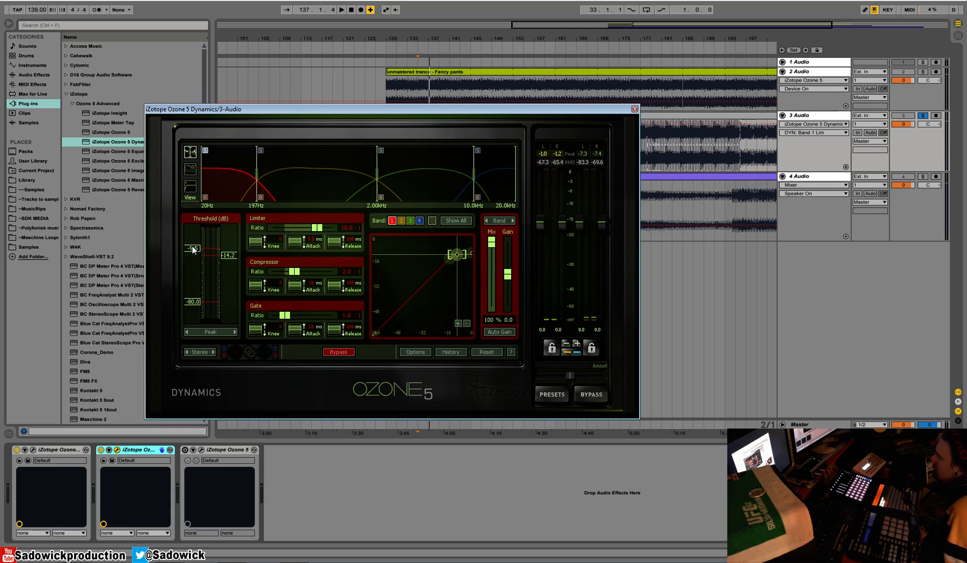
pyautogui.press('space')
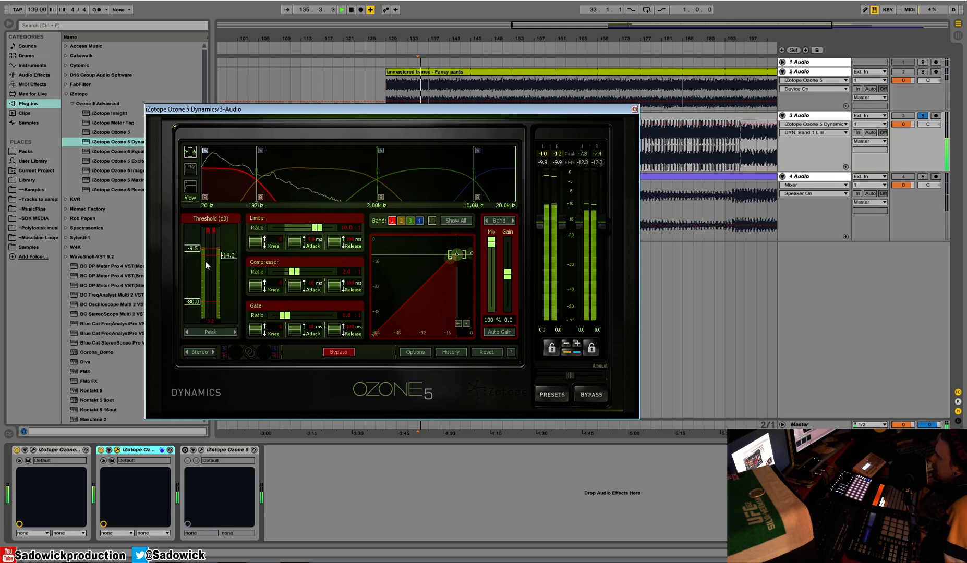
pyautogui.press('space')
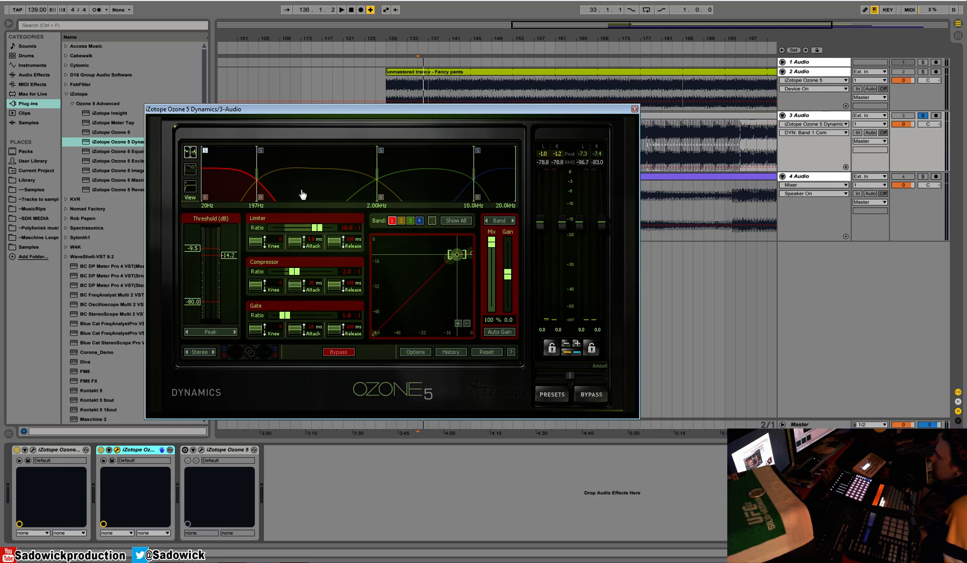
pyautogui.press('space')
pyautogui.moveTo(229, 256); pyautogui.dragTo(230, 262)
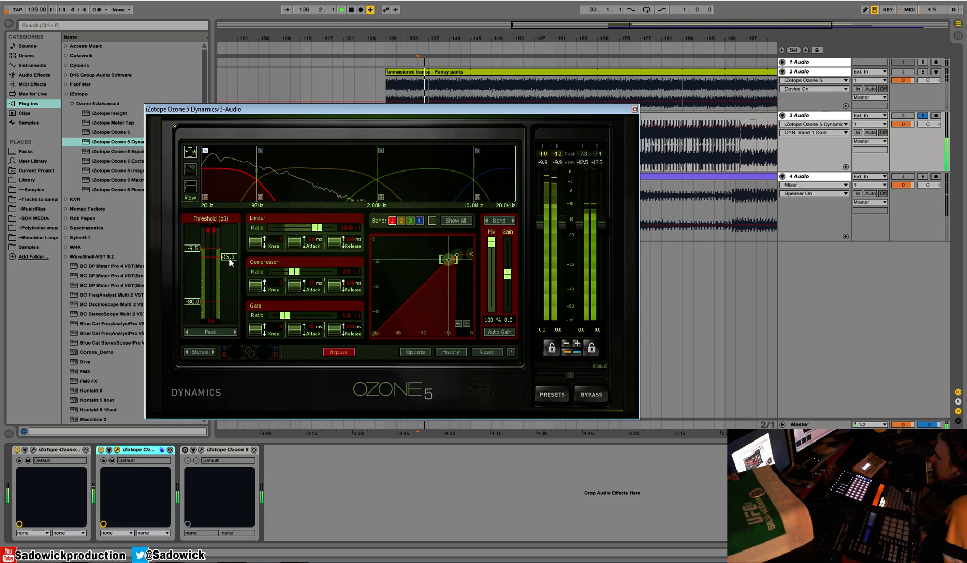
# Set the detection filter to HP and switch the display to the gain reduction trace during playback
pyautogui.click(192, 186)
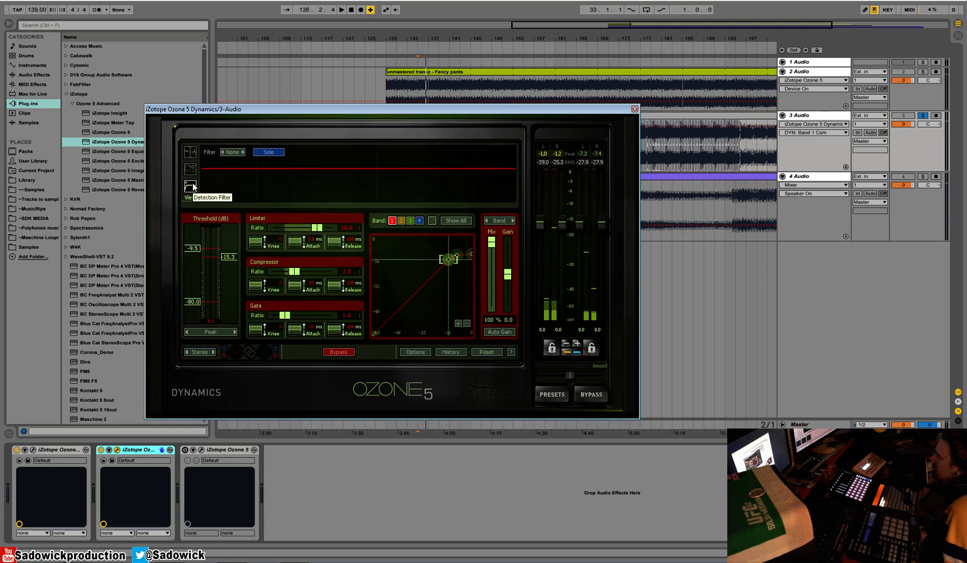
pyautogui.press('space')
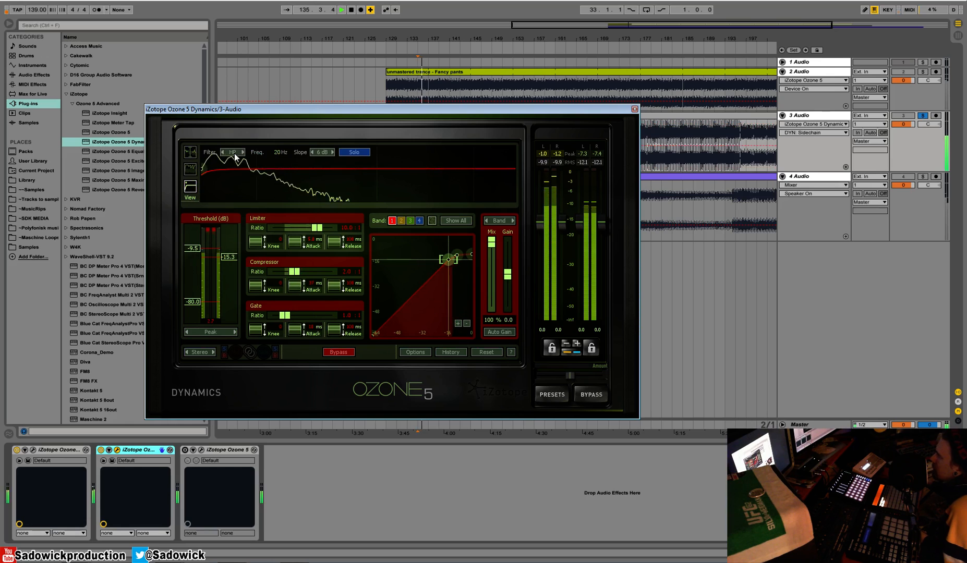
pyautogui.click(191, 170)
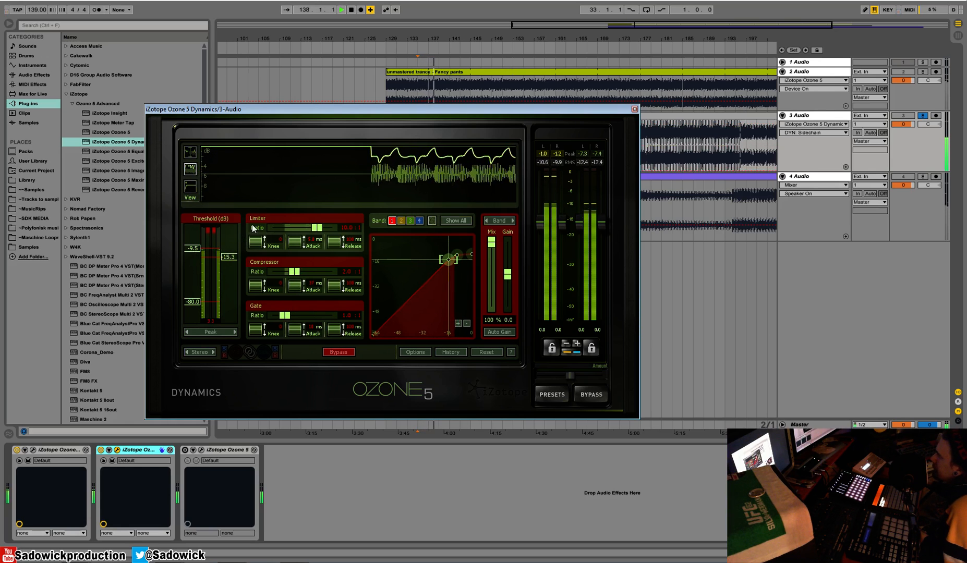
# Adjust band 1's compressor release and attack, and set the limiter threshold to -9.8 dB and compressor threshold to -14.9 dB during playback
pyautogui.press('space')
pyautogui.moveTo(340, 290); pyautogui.dragTo(347, 238)
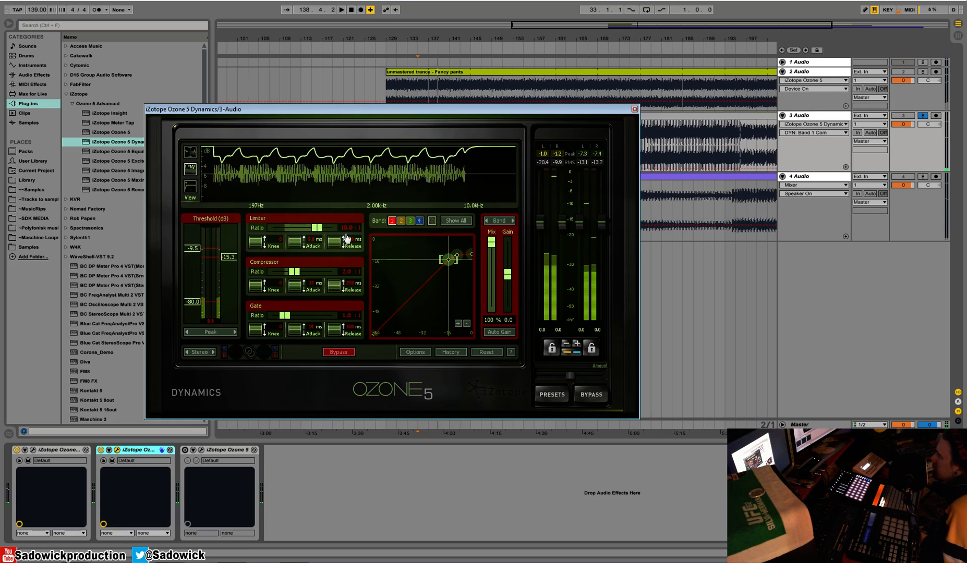
pyautogui.press('space')
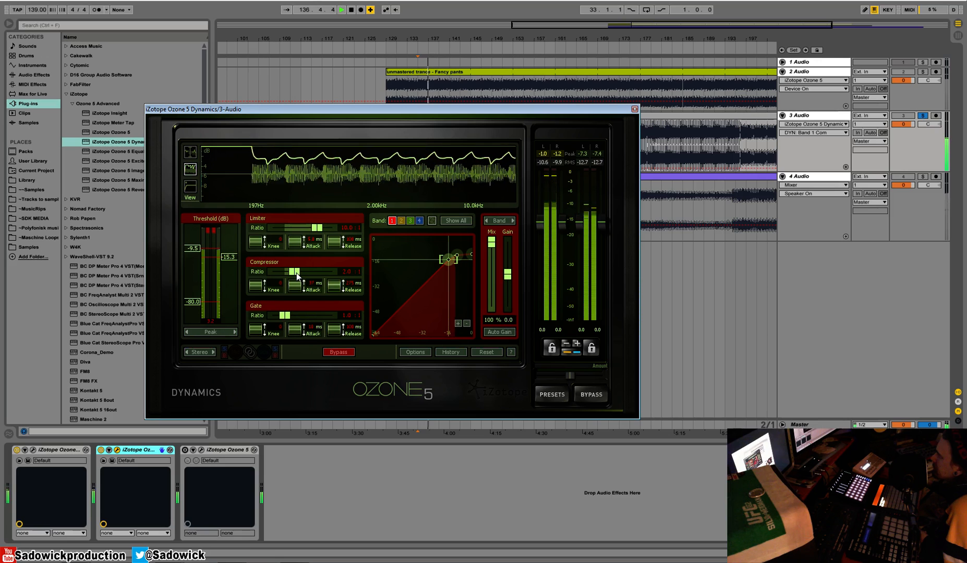
pyautogui.moveTo(299, 275)
pyautogui.mouseDown()
pyautogui.moveTo(307, 278)
pyautogui.moveTo(294, 277)
pyautogui.mouseUp()
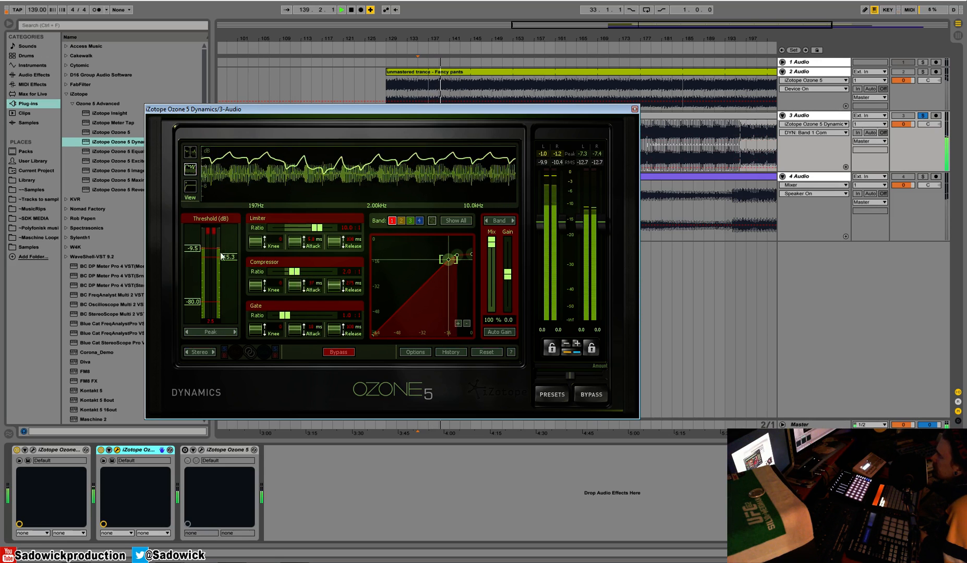
pyautogui.moveTo(194, 250); pyautogui.dragTo(233, 257)
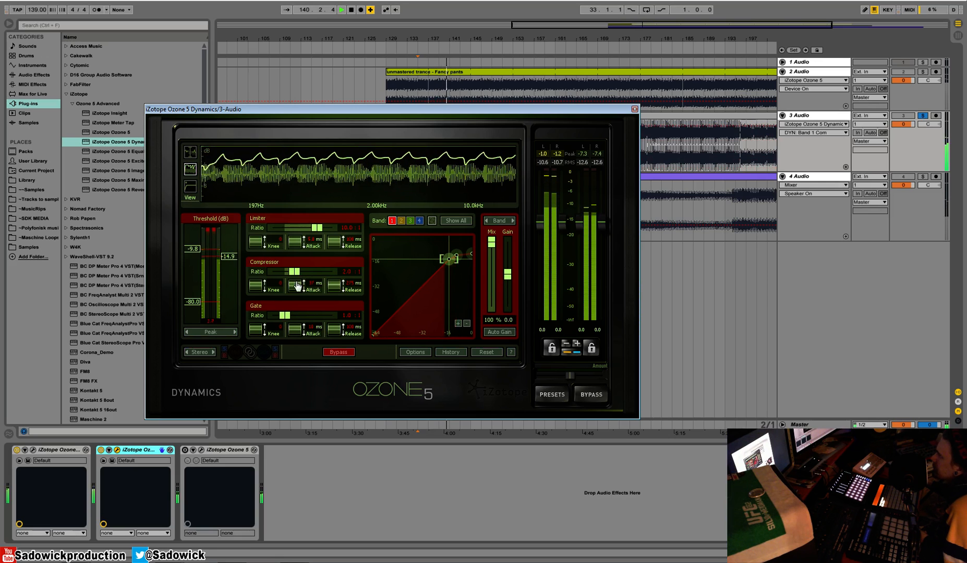
pyautogui.moveTo(298, 286); pyautogui.dragTo(296, 280)
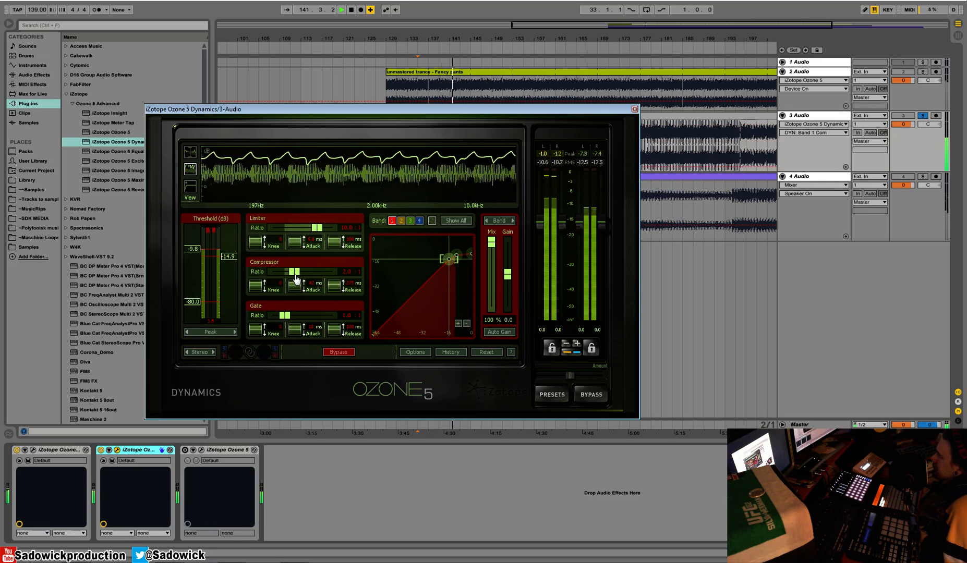
pyautogui.press('space')
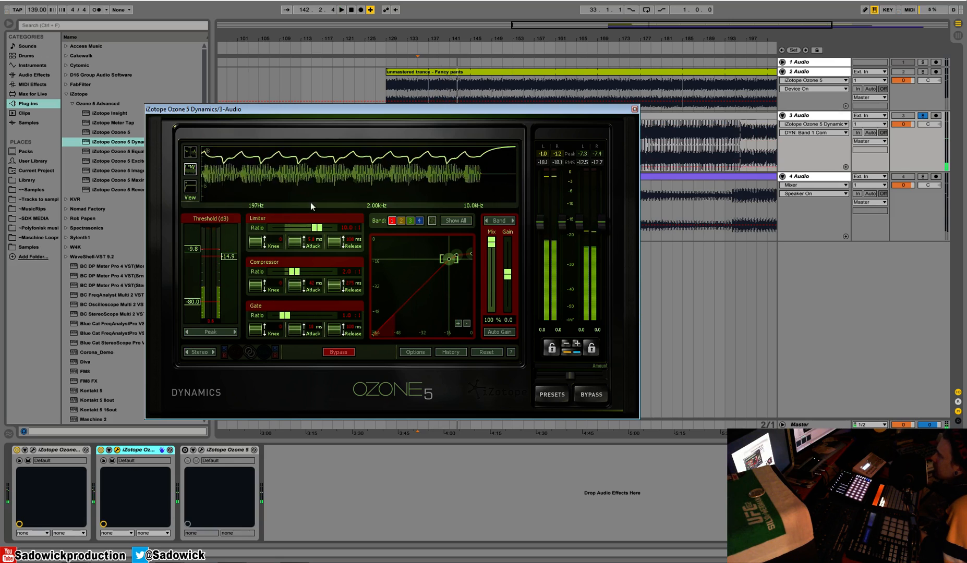
# In the crossover view, solo band 2 and set its compressor ratio to 2.0:1 and threshold to -18.5 dB
pyautogui.click(190, 151)
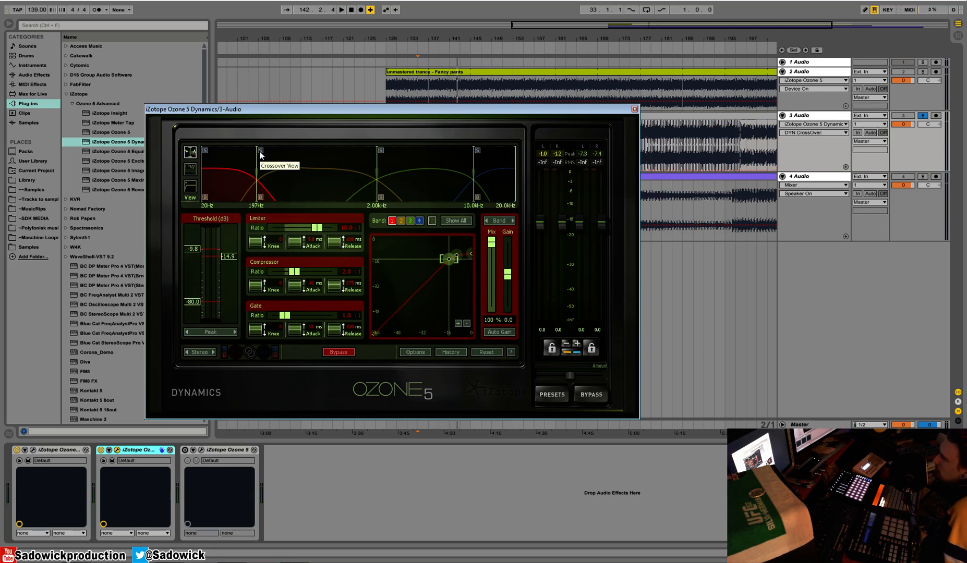
pyautogui.press('space')
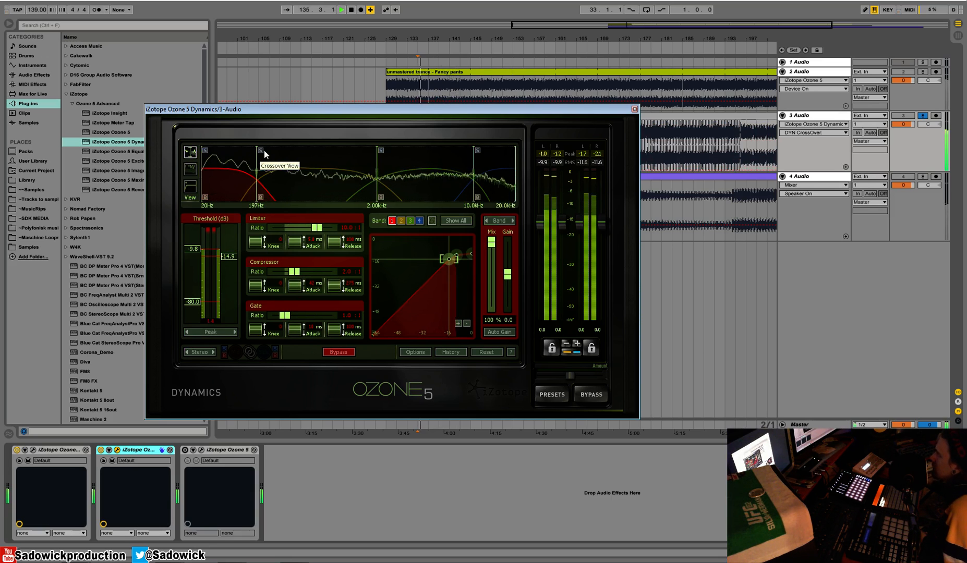
pyautogui.click(314, 154)
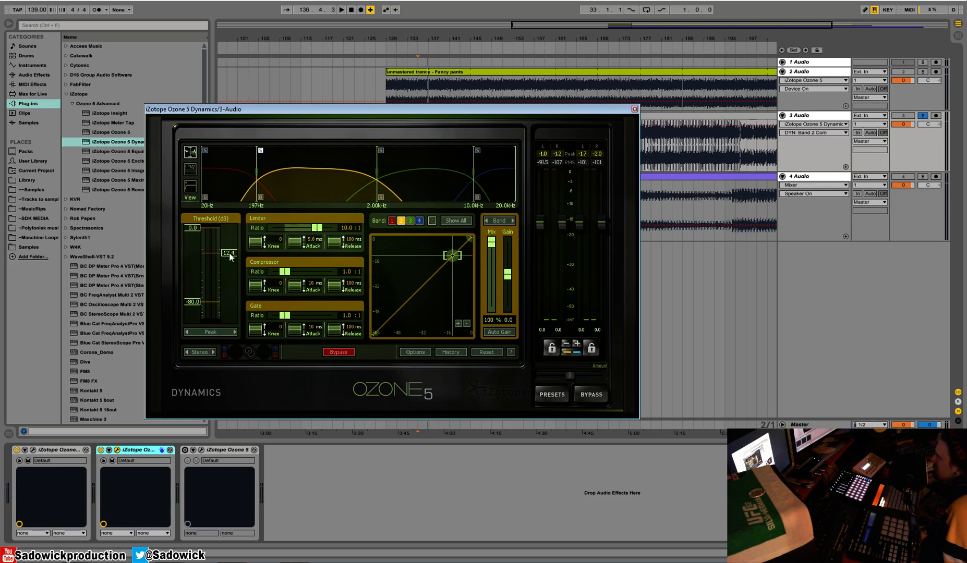
pyautogui.moveTo(298, 274); pyautogui.dragTo(299, 278)
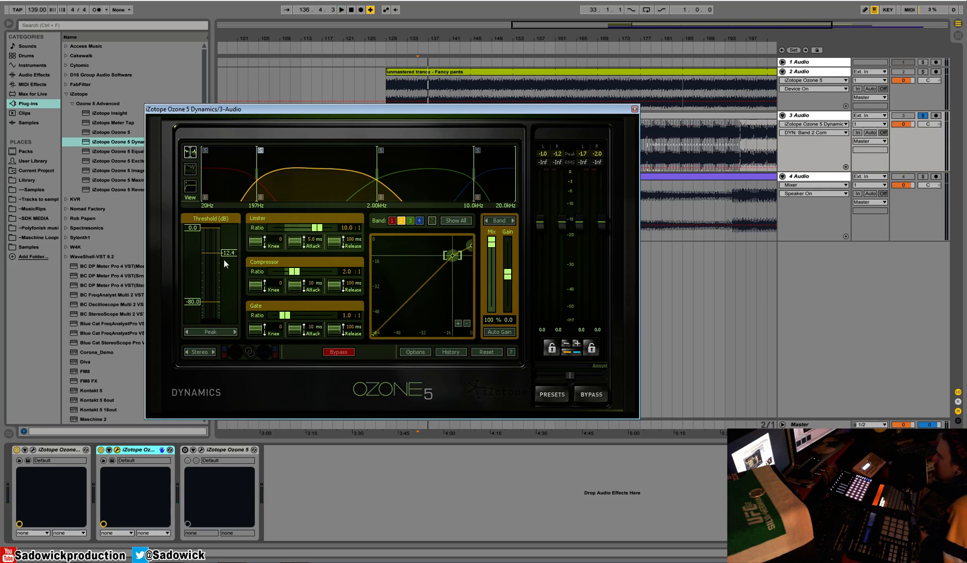
pyautogui.press('space')
pyautogui.moveTo(228, 255); pyautogui.dragTo(230, 264)
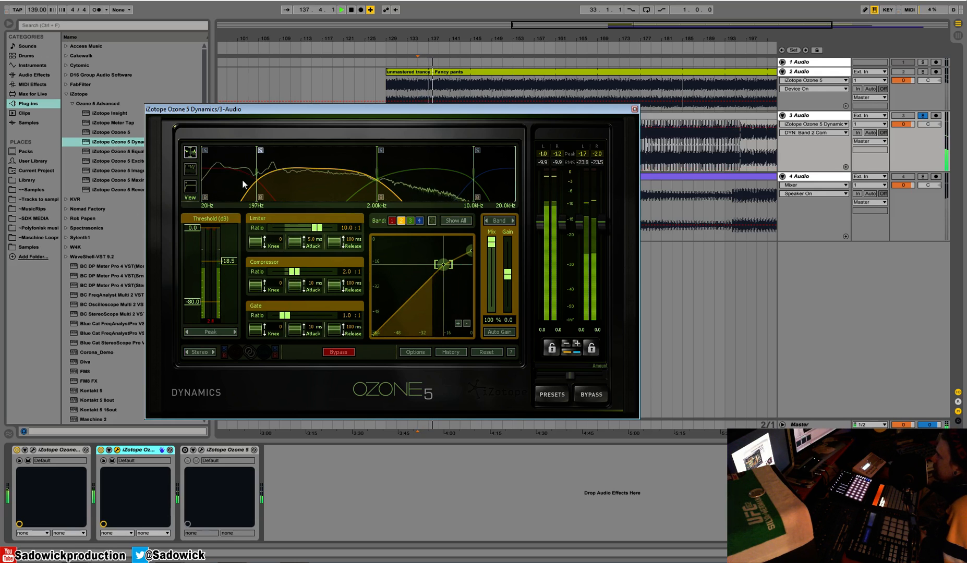
# Replay the soloed band 2 and lower the crossover between bands 2 and 3 to 693 Hz
pyautogui.press('space')
pyautogui.press('space')
pyautogui.moveTo(377, 167); pyautogui.dragTo(317, 171)
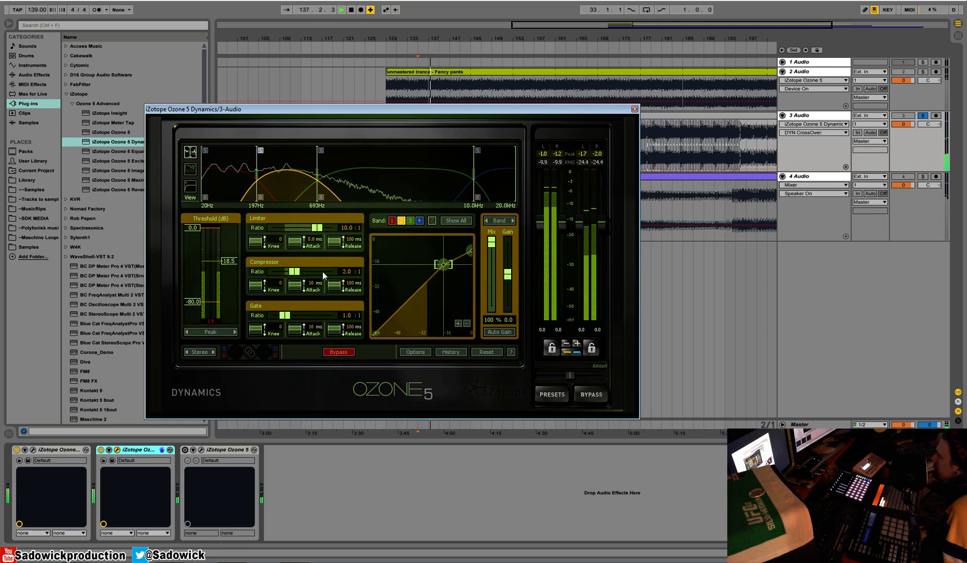
# Monitor band 2's gain reduction trace while setting its compressor threshold to -15.7 dB, and return to the crossover view
pyautogui.click(190, 168)
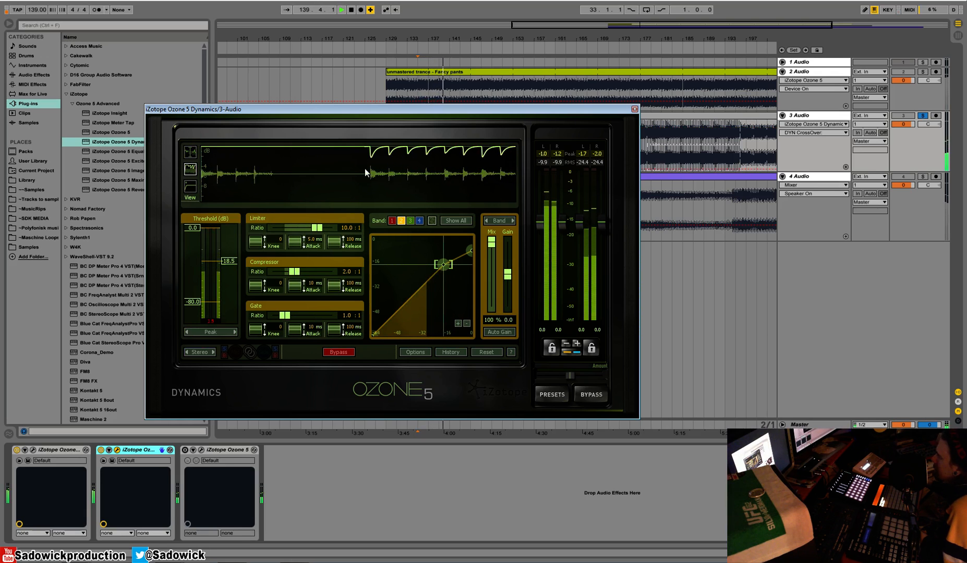
pyautogui.moveTo(228, 261); pyautogui.dragTo(228, 257)
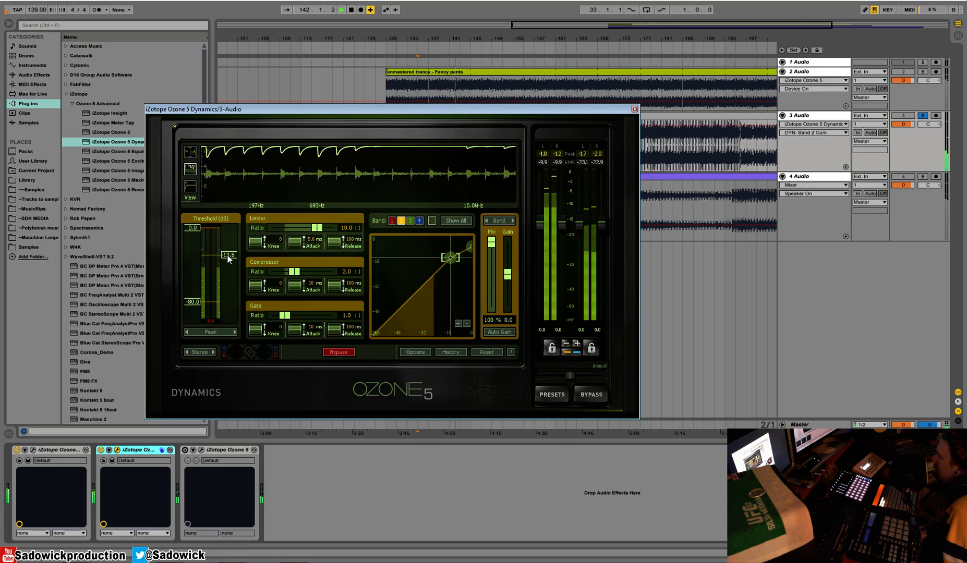
pyautogui.moveTo(228, 259); pyautogui.dragTo(227, 263)
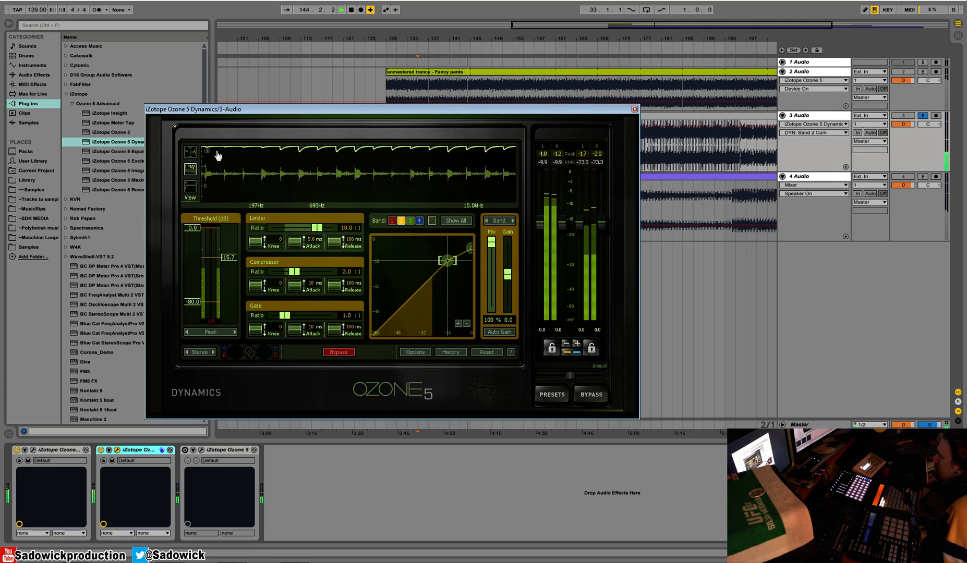
pyautogui.click(190, 151)
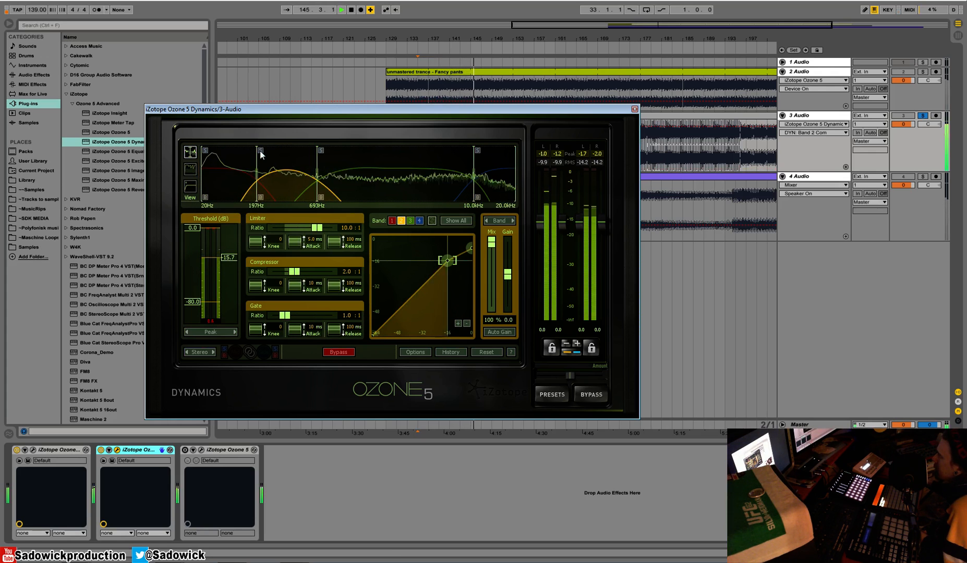
# Select band 3 and set its compressor ratio to 1.5:1 and threshold to -16.8 dB during playback
pyautogui.click(388, 177)
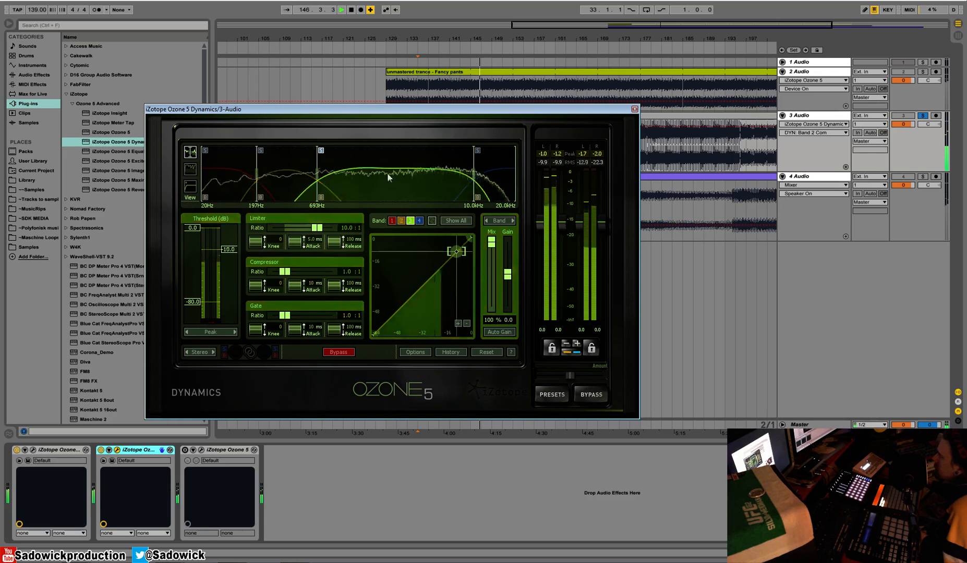
pyautogui.press('space')
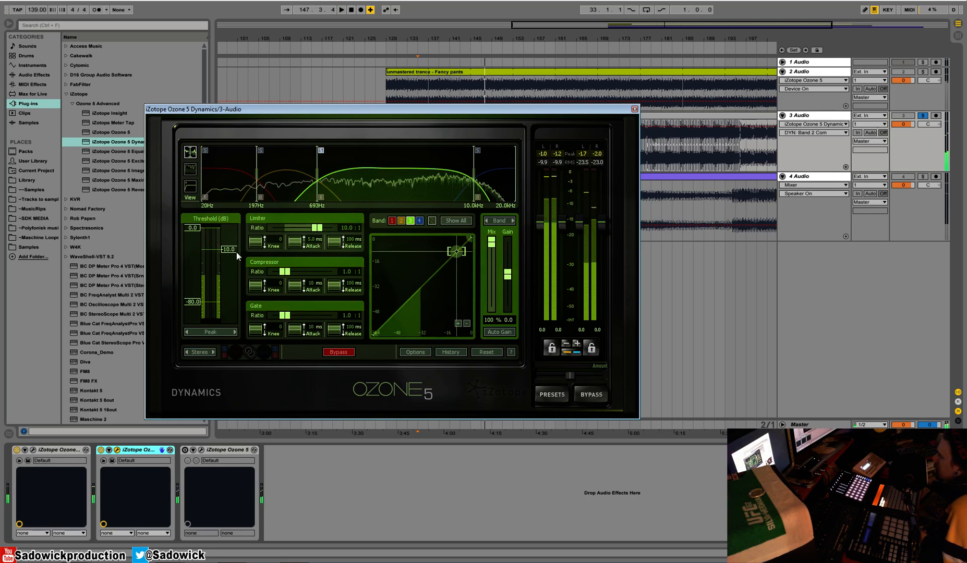
pyautogui.click(192, 227)
pyautogui.press('space')
pyautogui.click(285, 272)
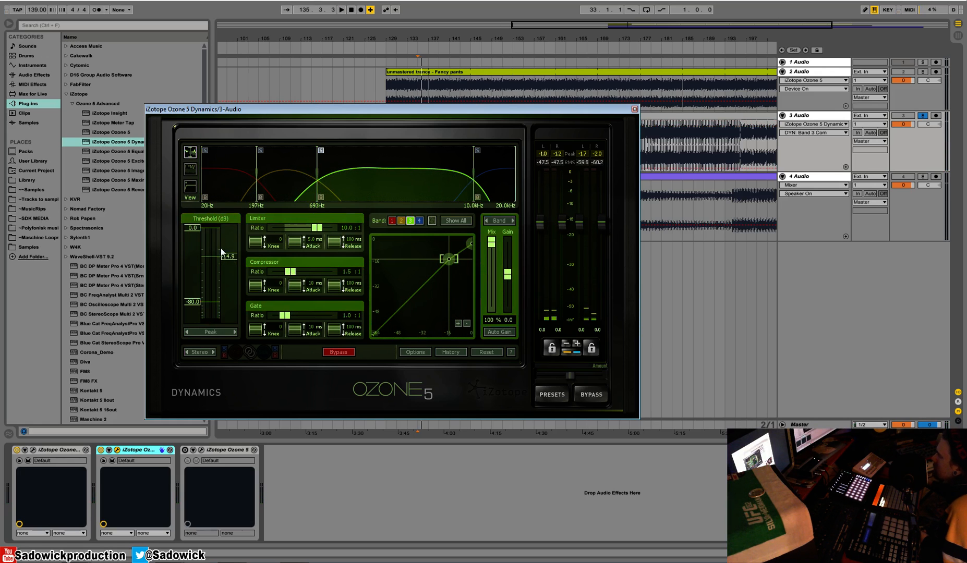
pyautogui.press('space')
pyautogui.moveTo(229, 261); pyautogui.dragTo(229, 262)
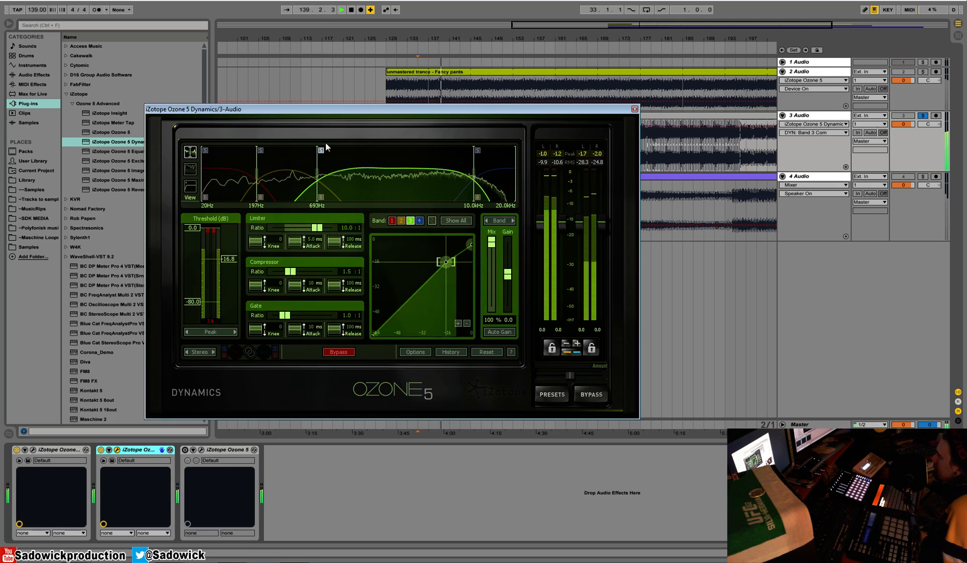
# Set band 3's compressor attack to 0 ms, knee to 0.15 and threshold to -9.8 dB while replaying the track
pyautogui.moveTo(296, 287); pyautogui.dragTo(256, 481)
pyautogui.moveTo(229, 260)
pyautogui.mouseDown()
pyautogui.moveTo(231, 279)
pyautogui.moveTo(233, 264)
pyautogui.mouseUp()
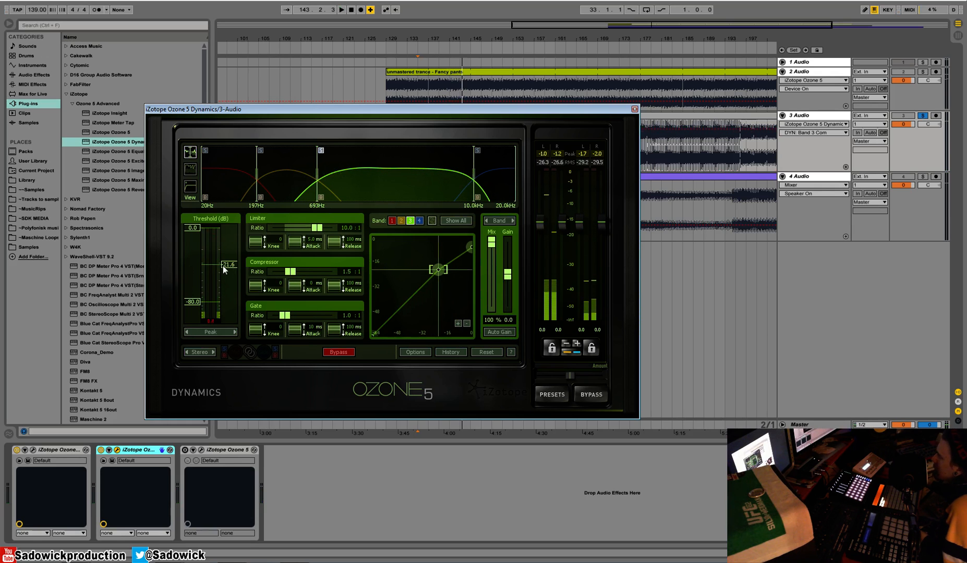
pyautogui.moveTo(228, 266); pyautogui.dragTo(258, 284)
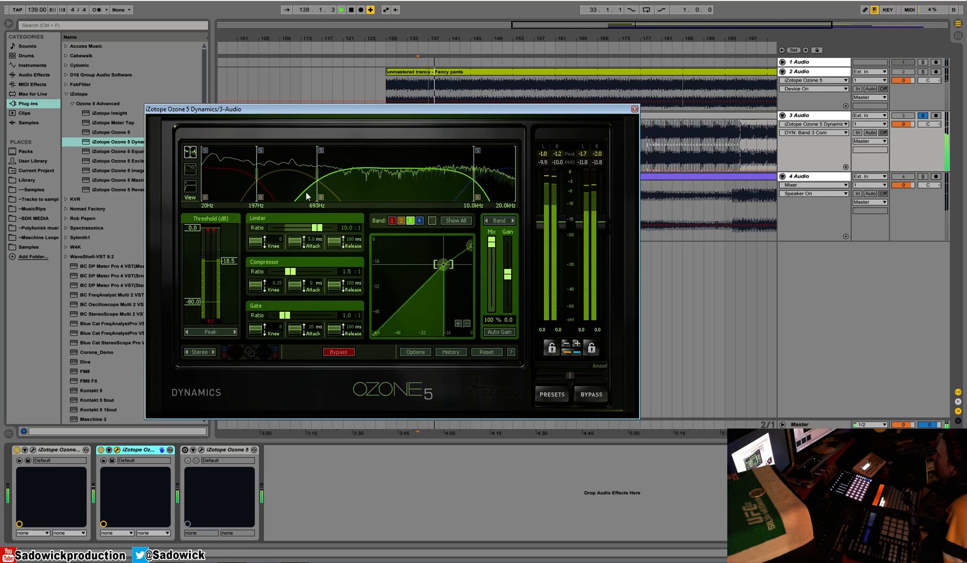
pyautogui.moveTo(230, 261)
pyautogui.mouseDown()
pyautogui.moveTo(230, 250)
pyautogui.moveTo(226, 288)
pyautogui.moveTo(227, 250)
pyautogui.mouseUp()
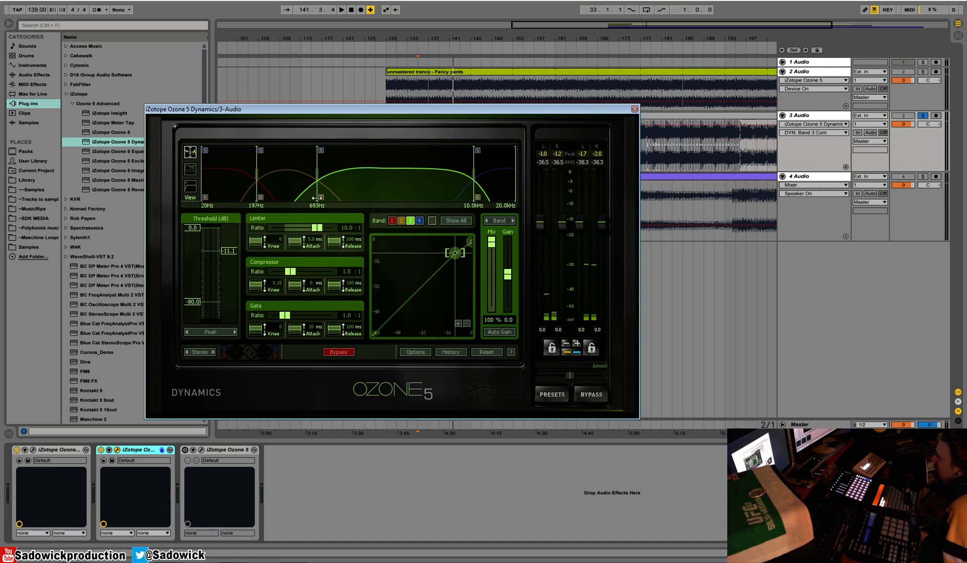
pyautogui.press('space')
pyautogui.moveTo(232, 250); pyautogui.dragTo(234, 248)
pyautogui.press('space')
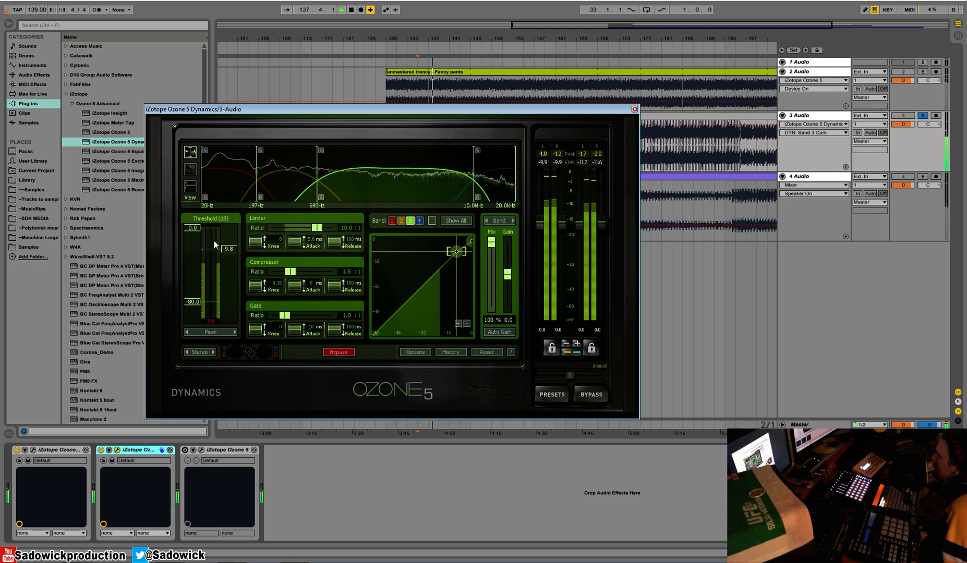
# Replay the track with the gain reduction trace shown for band 3, and return to the crossover view
pyautogui.click(190, 169)
pyautogui.press('space')
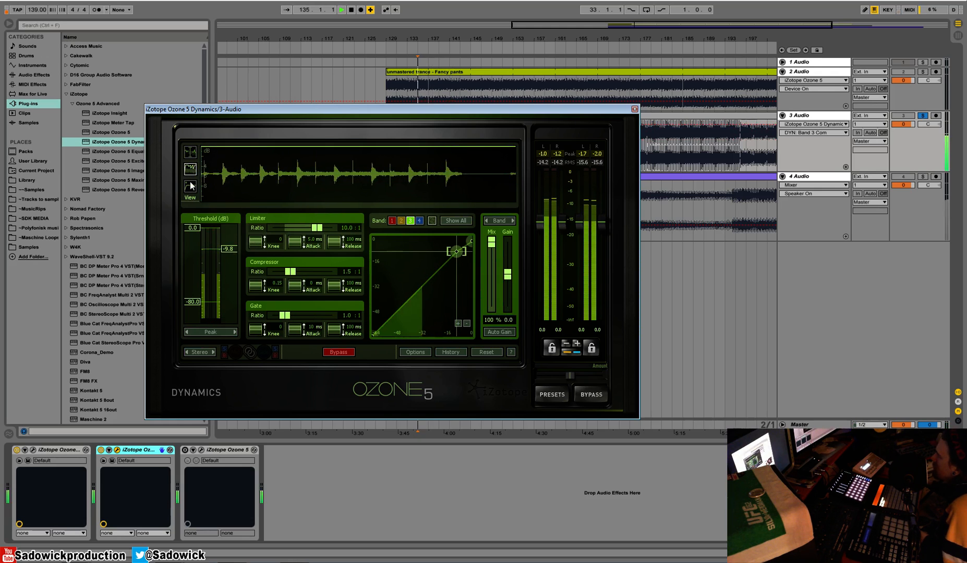
pyautogui.press('space')
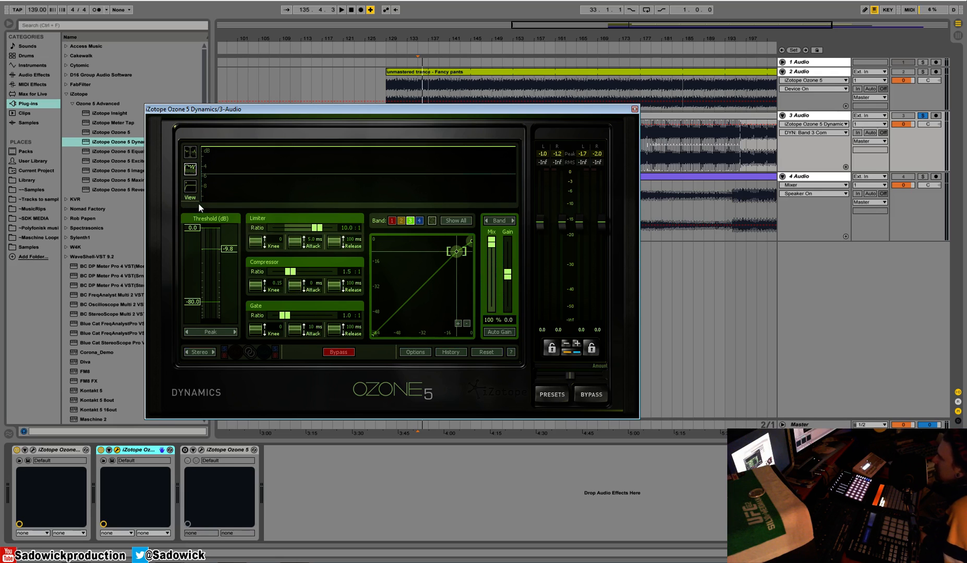
pyautogui.press('space')
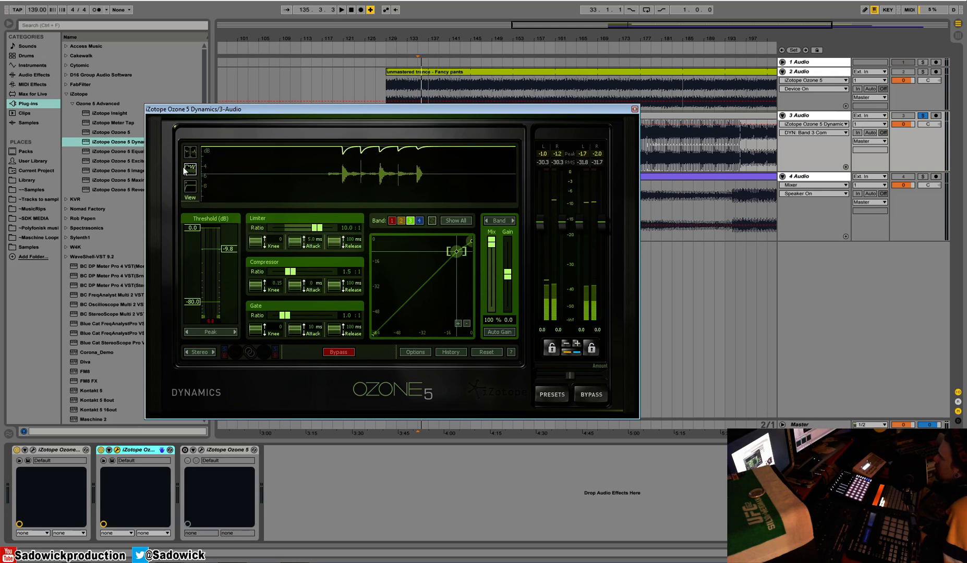
pyautogui.click(189, 151)
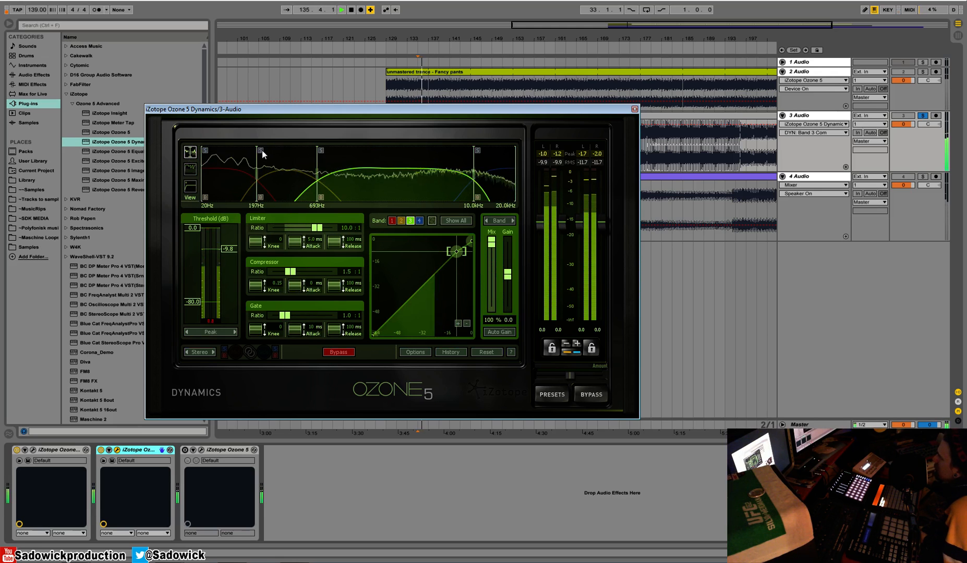
# Raise the crossover between bands 2 and 3 to 827 Hz, set band 2's compressor attack to 13 ms, and compare with bypass
pyautogui.click(286, 155)
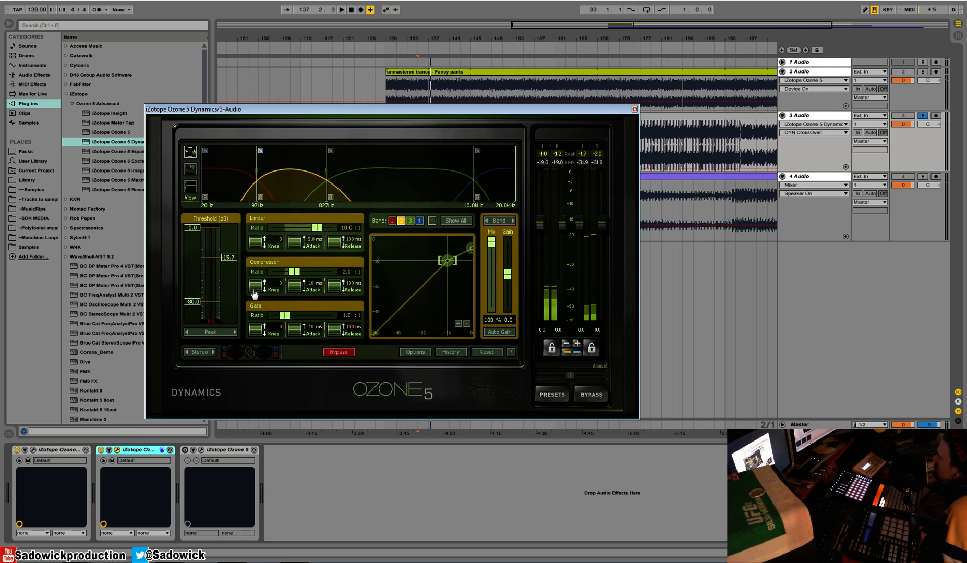
pyautogui.press('space')
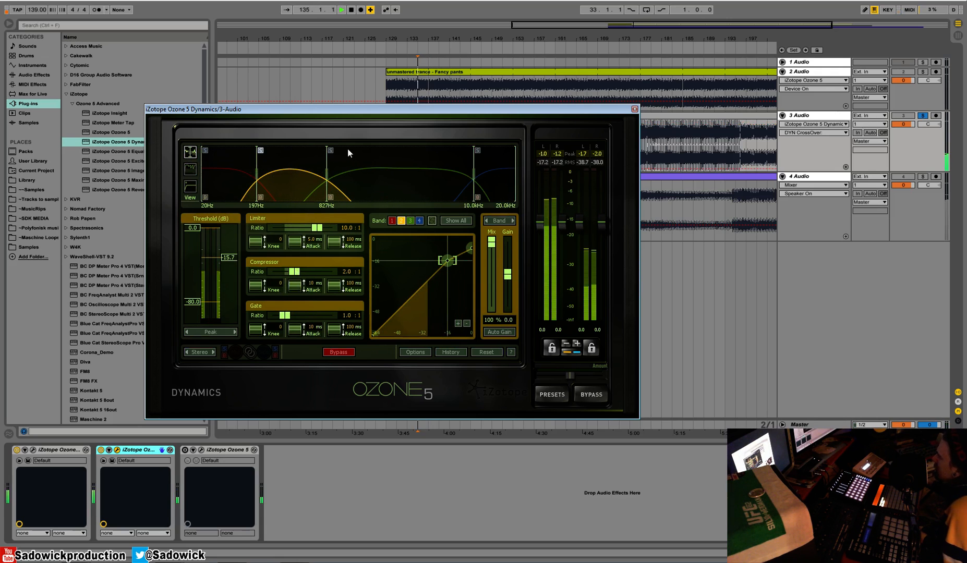
pyautogui.moveTo(292, 287); pyautogui.dragTo(291, 272)
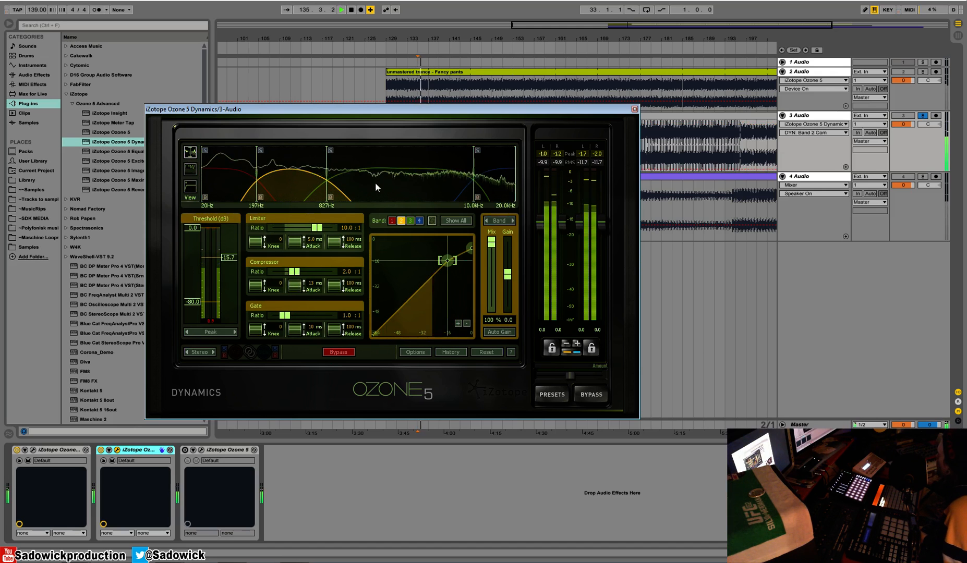
pyautogui.click(592, 396)
pyautogui.click(592, 395)
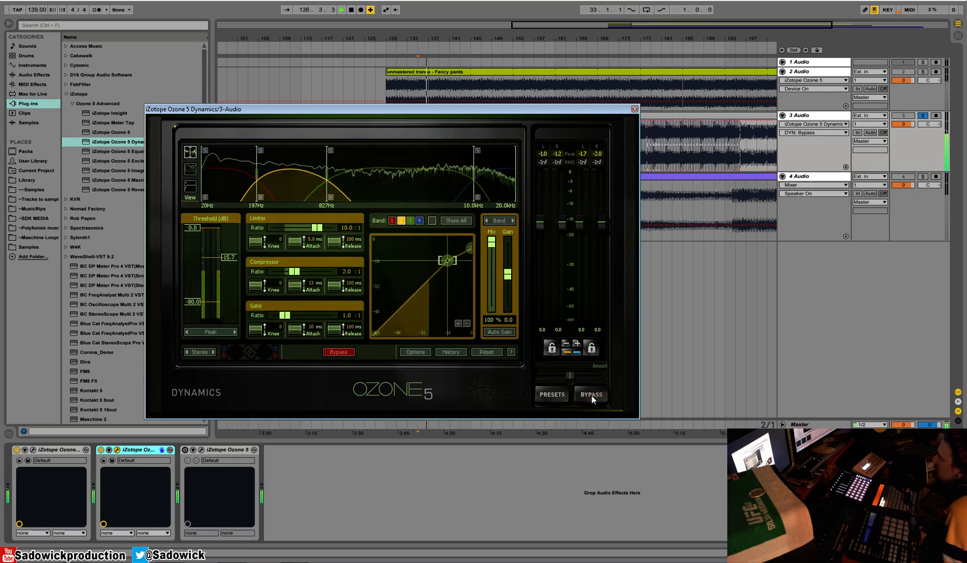
# Select band 1 and set its limiter threshold to -8.1 dB and compressor threshold to -11.7 dB
pyautogui.click(209, 150)
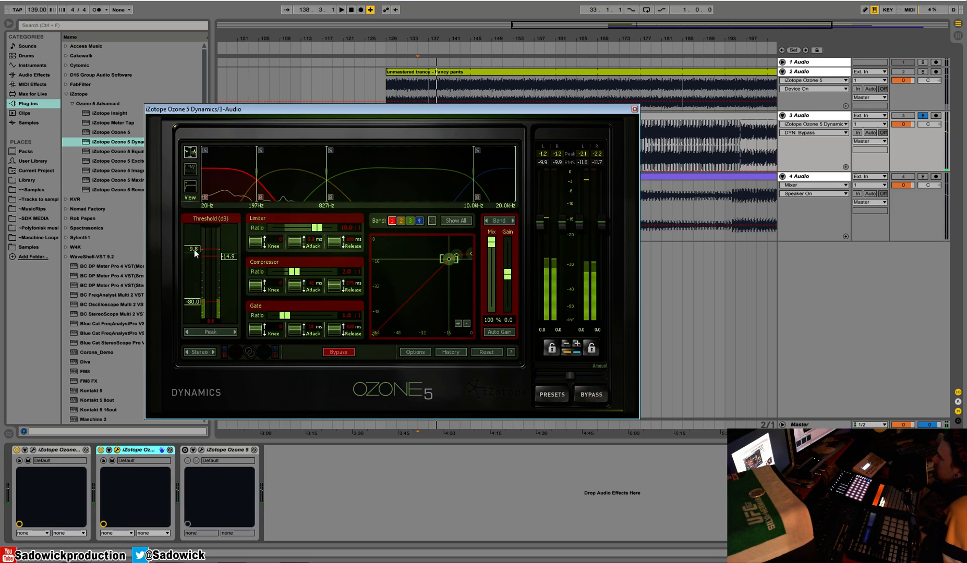
pyautogui.moveTo(195, 251); pyautogui.dragTo(232, 255)
pyautogui.press('space')
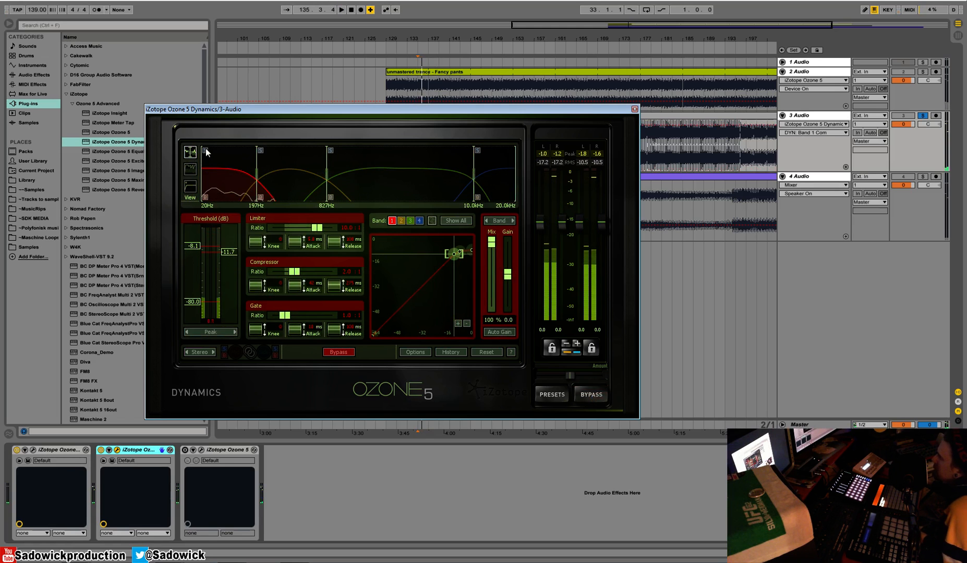
# Select band 4 and set its compressor threshold to -23.0 dB and ratio to 2.0:1
pyautogui.click(490, 156)
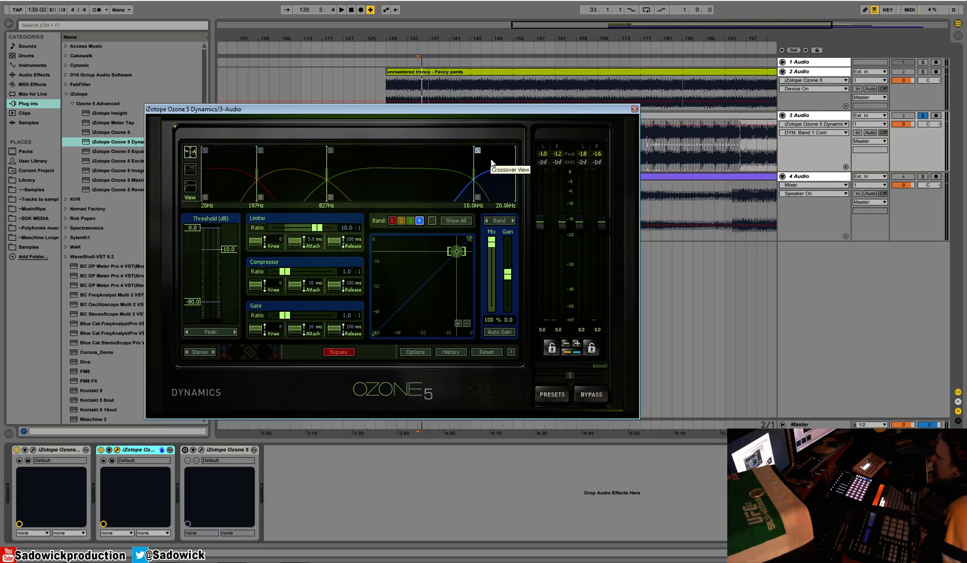
pyautogui.press('space')
pyautogui.moveTo(230, 249); pyautogui.dragTo(233, 267)
pyautogui.press('space')
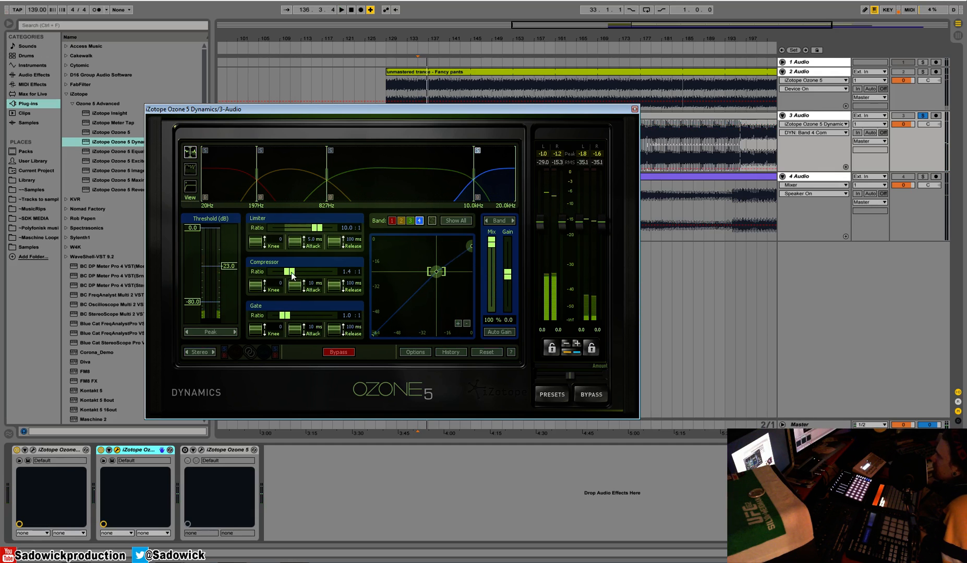
pyautogui.moveTo(296, 273); pyautogui.dragTo(296, 273)
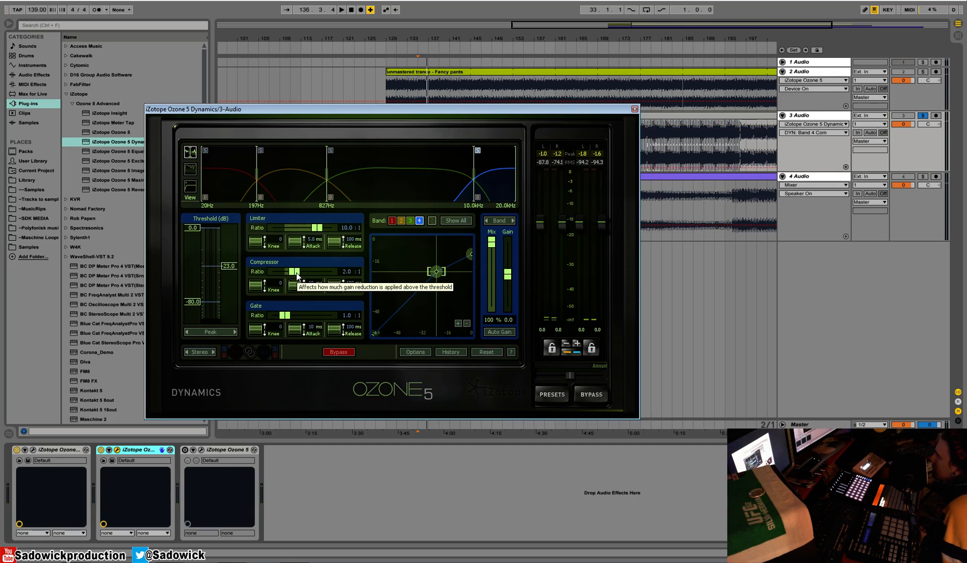
# Raise band 4's compressor threshold to -18.9 dB while replaying the track
pyautogui.press('space')
pyautogui.moveTo(233, 267); pyautogui.dragTo(235, 264)
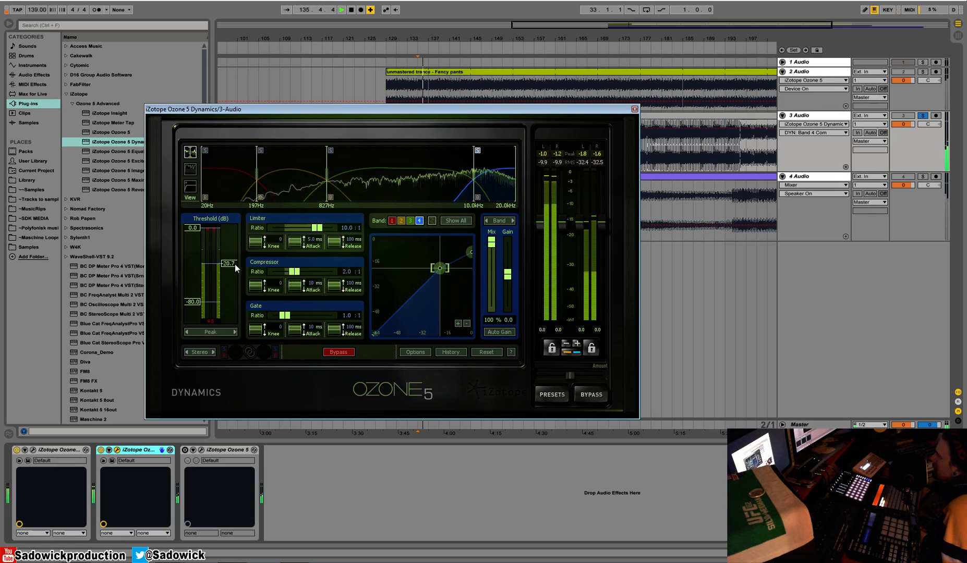
pyautogui.press('space')
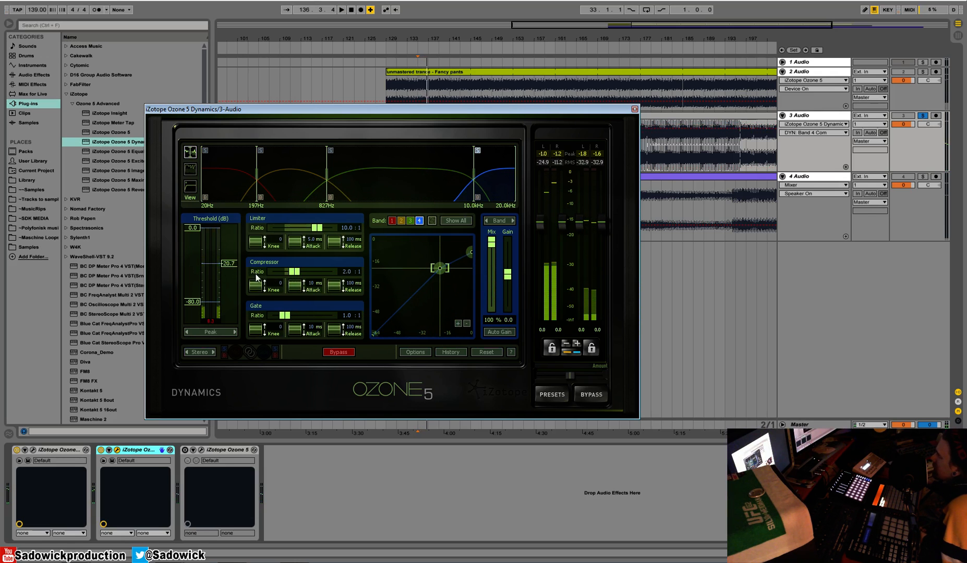
pyautogui.moveTo(232, 267); pyautogui.dragTo(231, 265)
pyautogui.press('space')
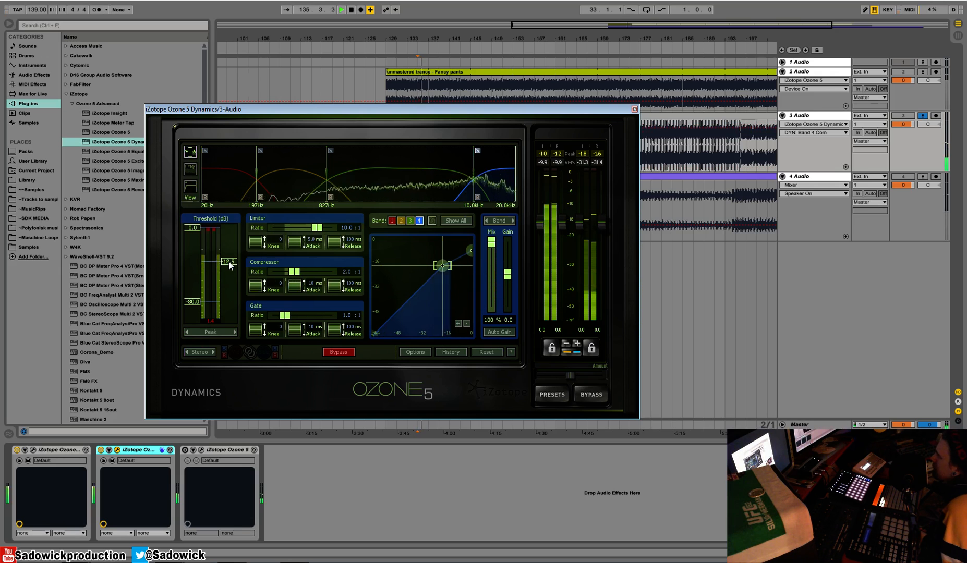
pyautogui.press('space')
# Close the Dynamics window, collapse both Dynamics devices and toggle them during playback to compare the compression
pyautogui.click(634, 110)
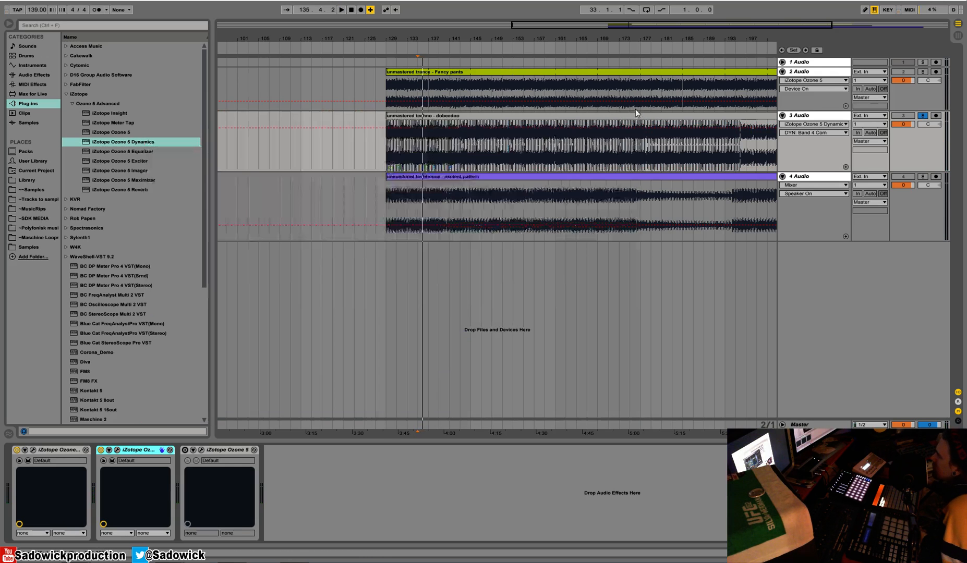
pyautogui.doubleClick(47, 447)
pyautogui.doubleClick(72, 452)
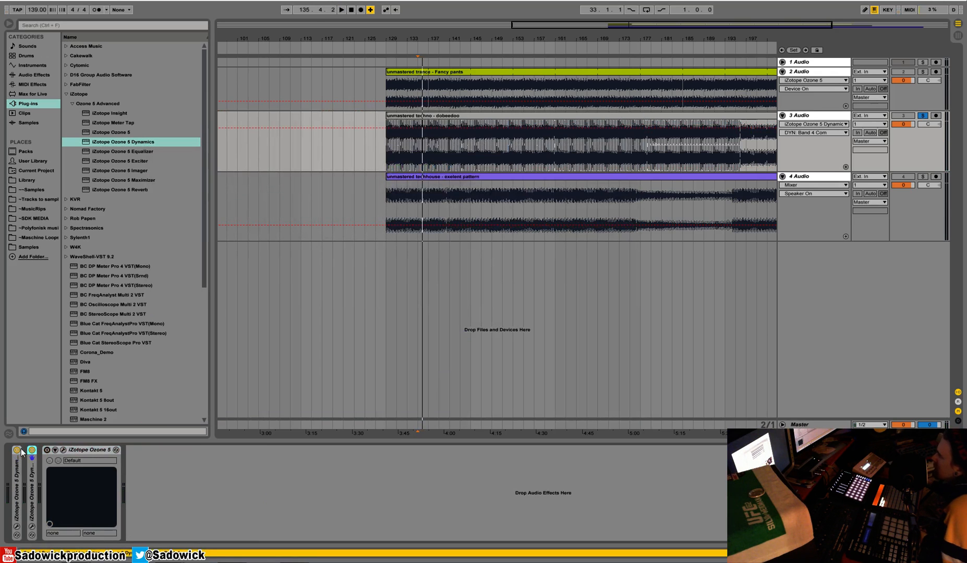
pyautogui.press('space')
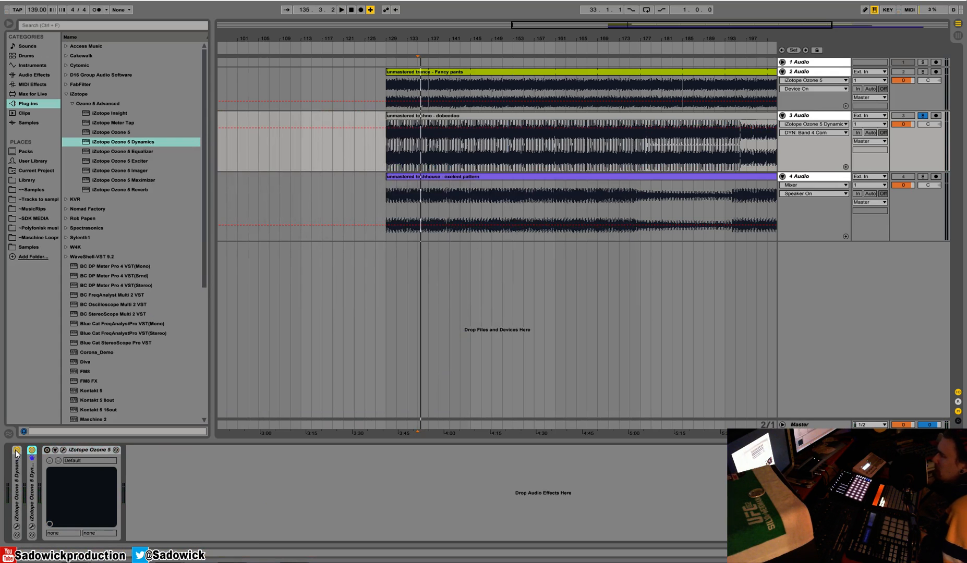
pyautogui.click(16, 450)
pyautogui.click(32, 450)
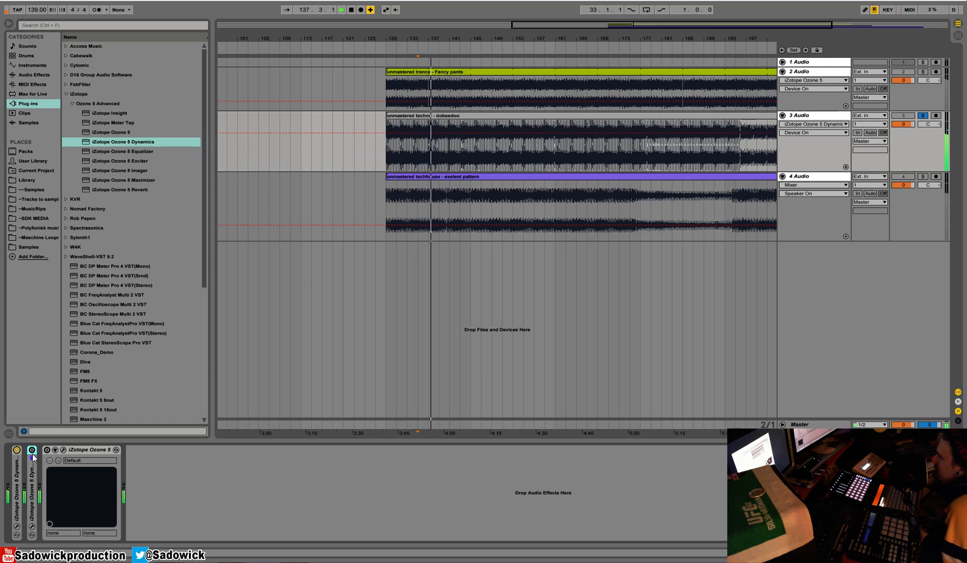
# Open the first Dynamics device to view its gain reduction during playback, close its window and expand the second Dynamics device
pyautogui.doubleClick(17, 468)
pyautogui.click(34, 451)
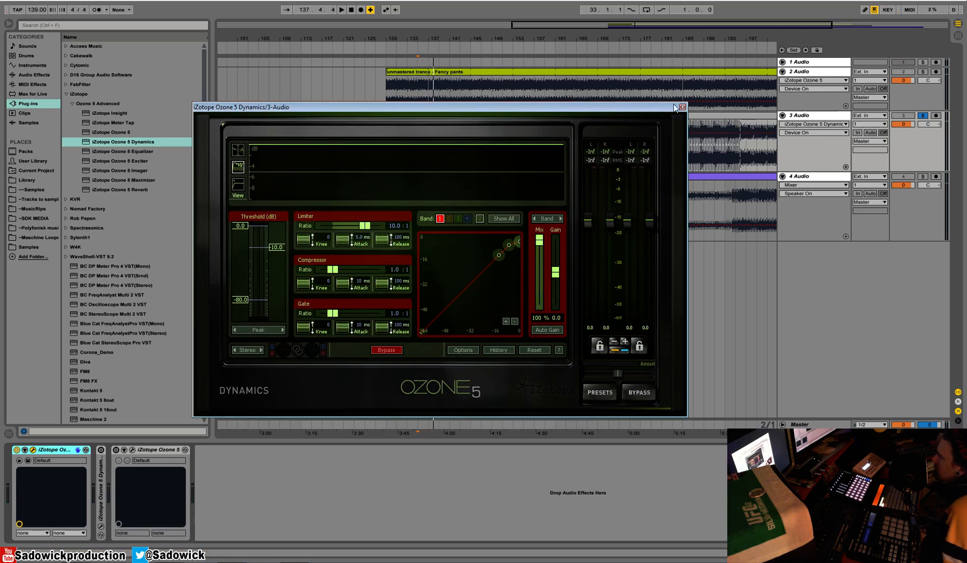
pyautogui.press('space')
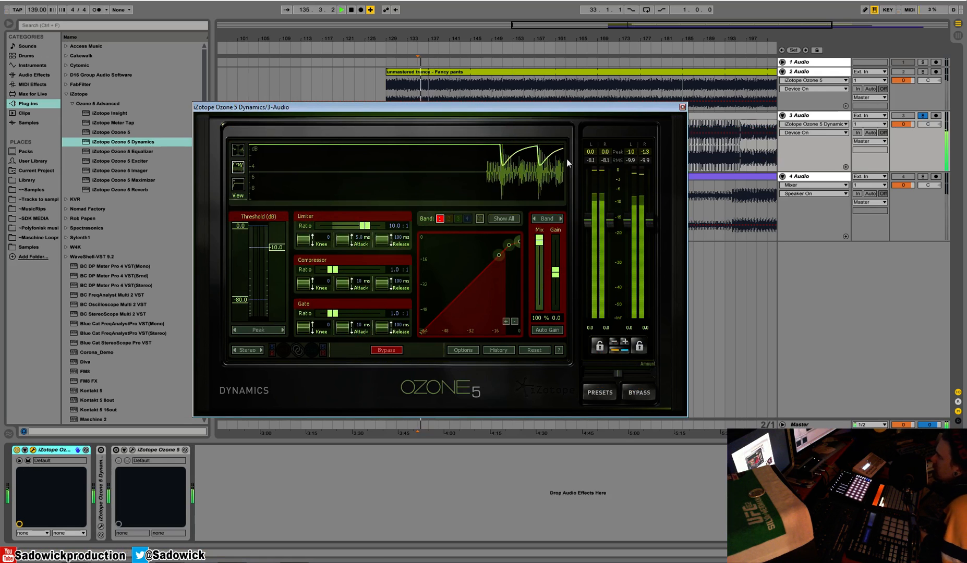
pyautogui.click(682, 107)
pyautogui.doubleClick(98, 468)
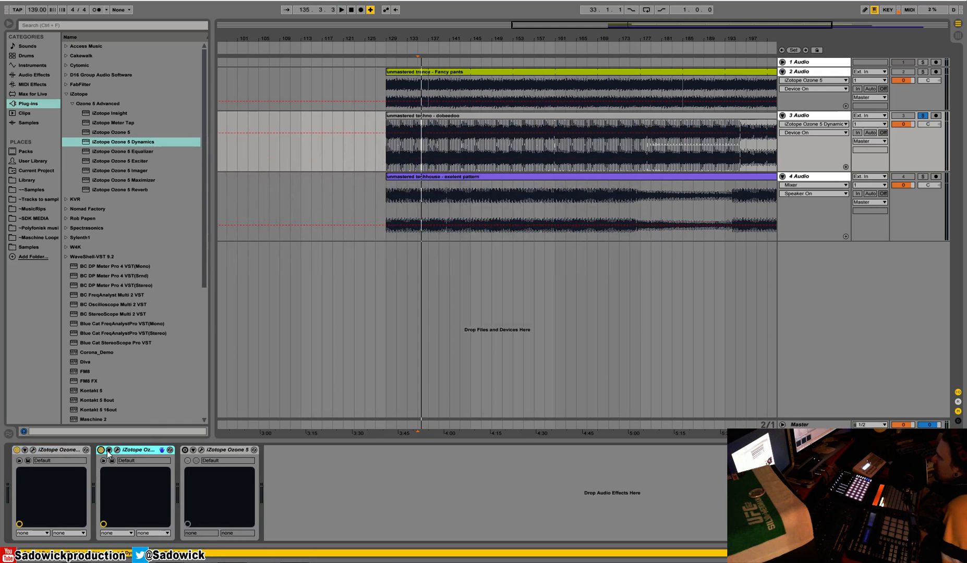
# Open the second Dynamics device, switch it off and on during playback to compare its effect, and close its window
pyautogui.click(117, 450)
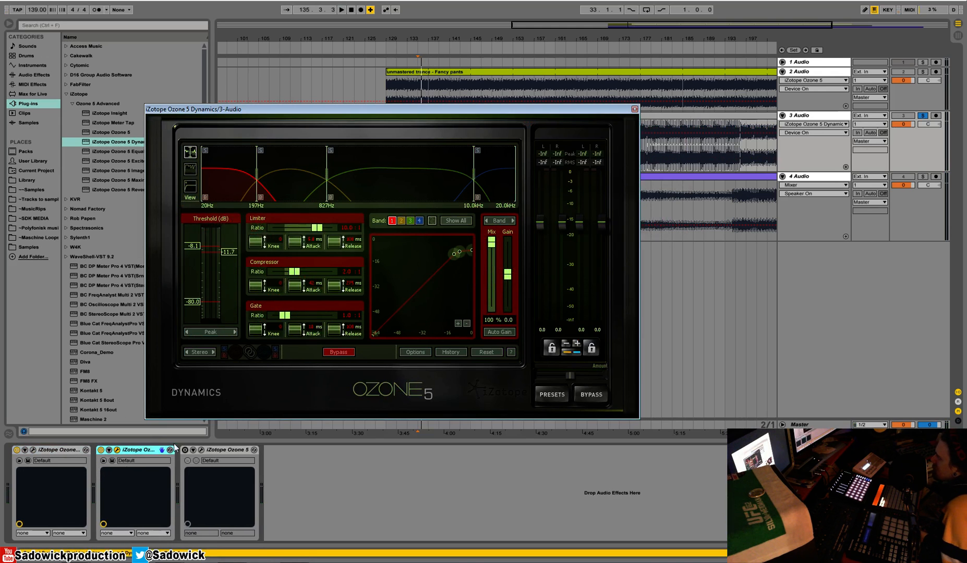
pyautogui.press('space')
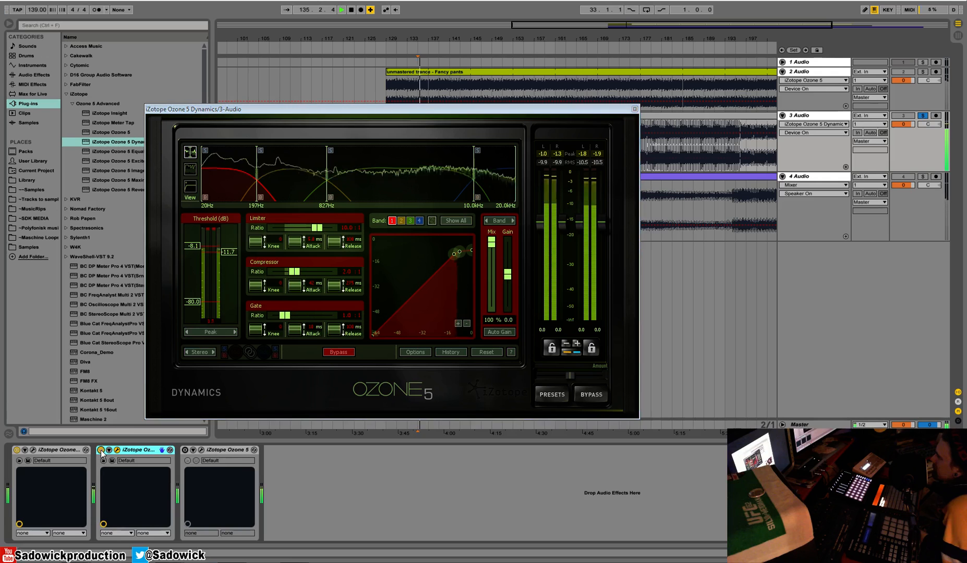
pyautogui.click(101, 449)
pyautogui.click(101, 449)
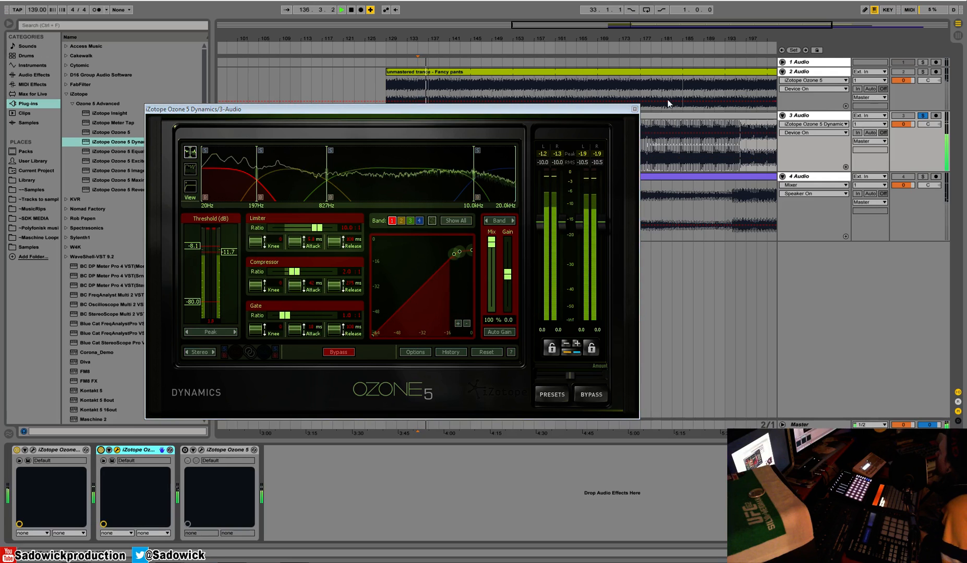
pyautogui.click(635, 109)
# Turn on the Ozone 5 device, open its window and enable the Equalizer module
pyautogui.click(185, 450)
pyautogui.click(201, 449)
pyautogui.click(396, 298)
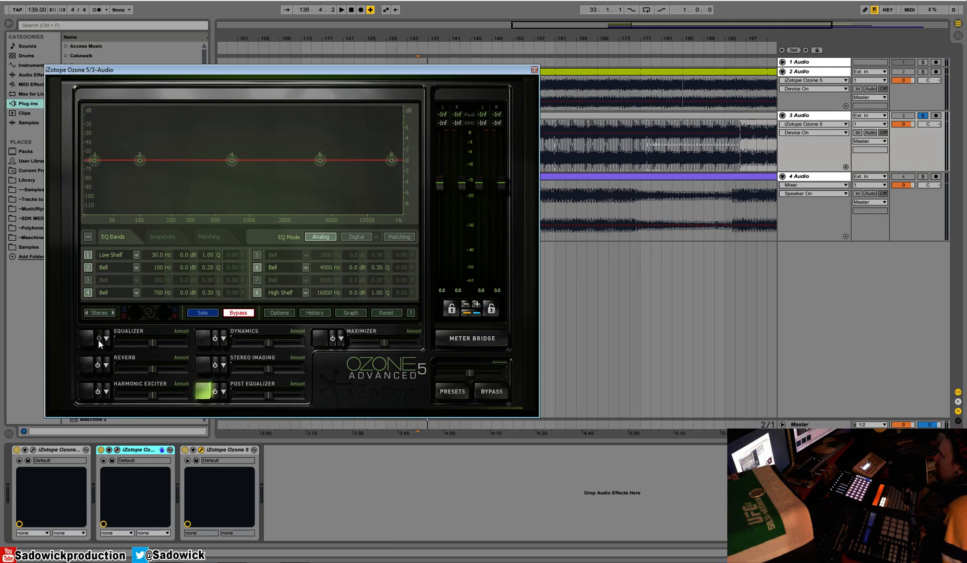
pyautogui.click(94, 341)
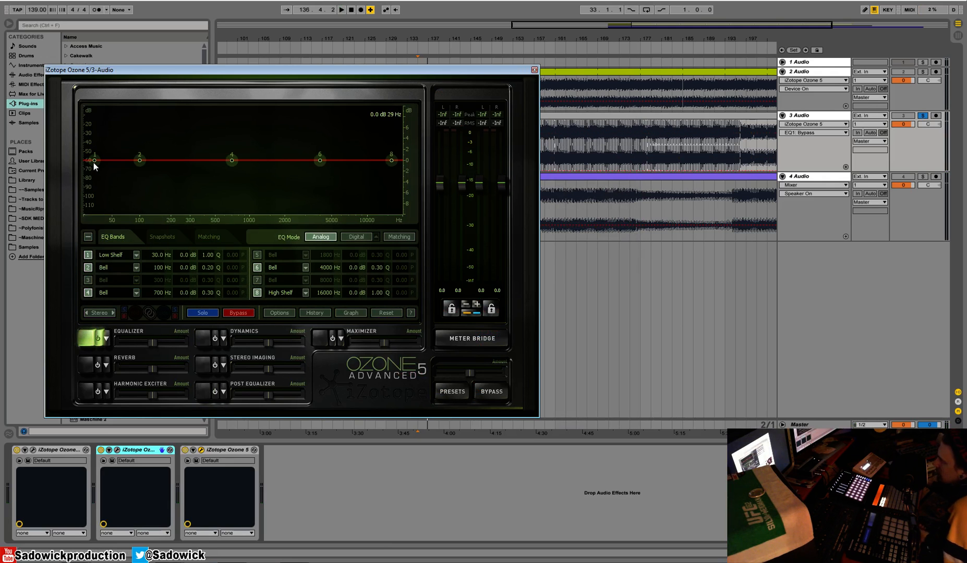
# Set Equalizer band 1 to 27.5 Hz, -3.9 dB, Q 24.0; band 2 to 62.1 Hz, 1.3 dB; band 4 to 248 Hz, -2.3 dB, Q 2.5
pyautogui.press('space')
pyautogui.moveTo(95, 161); pyautogui.dragTo(94, 182)
pyautogui.moveTo(140, 160); pyautogui.dragTo(120, 154)
pyautogui.moveTo(233, 161); pyautogui.dragTo(191, 174)
pyautogui.press('space')
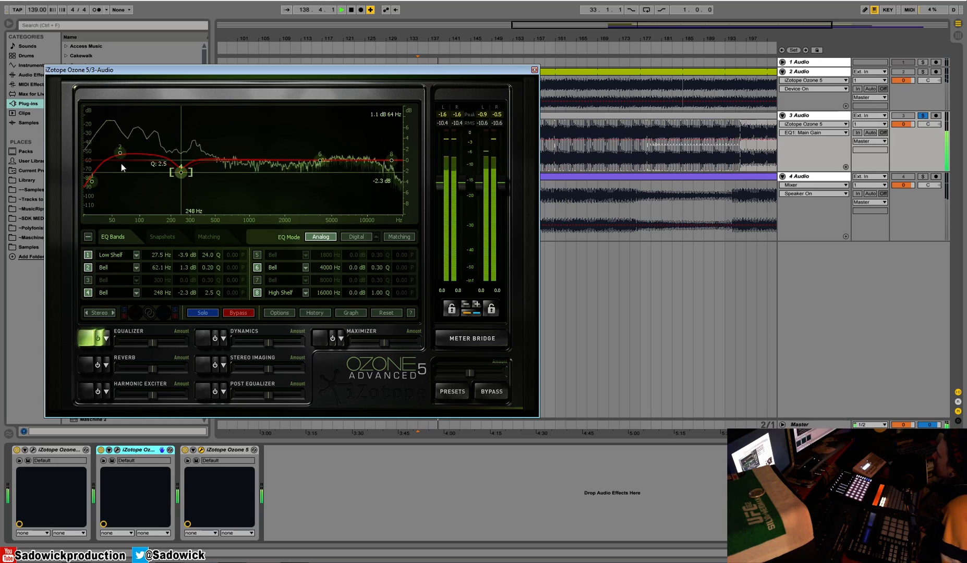
# Compare the track with the Equalizer off and on, select its band 2 and briefly check the second Dynamics device
pyautogui.click(103, 338)
pyautogui.click(102, 339)
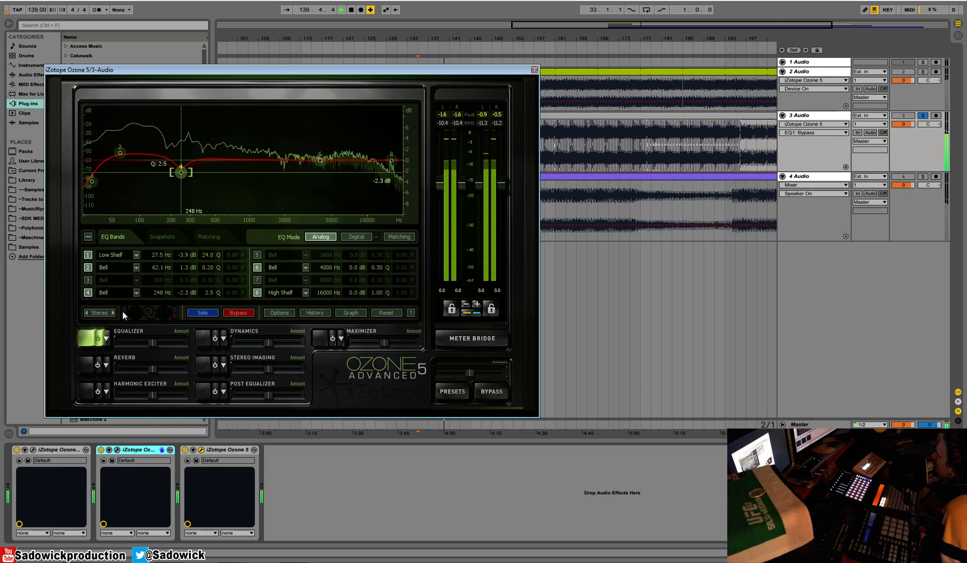
pyautogui.press('space')
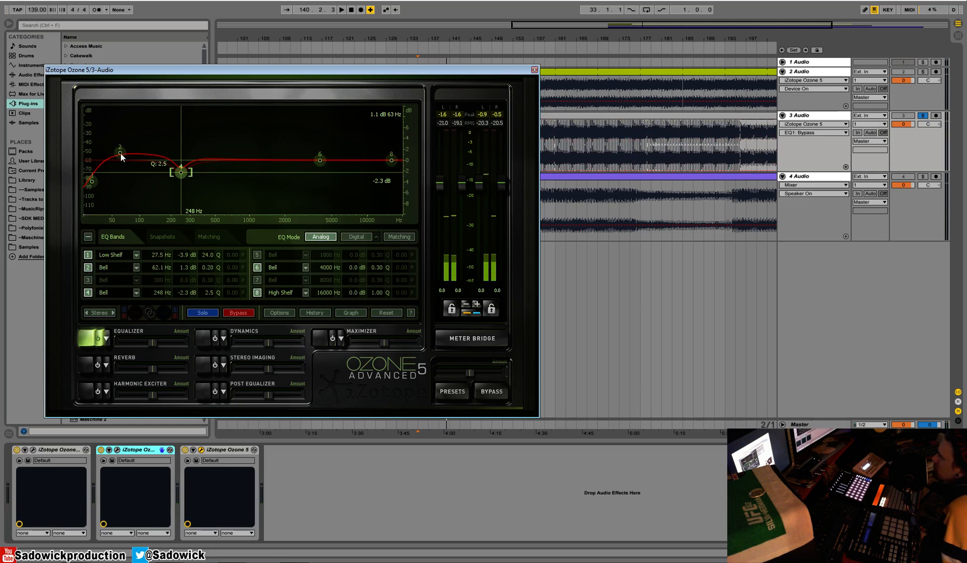
pyautogui.click(120, 154)
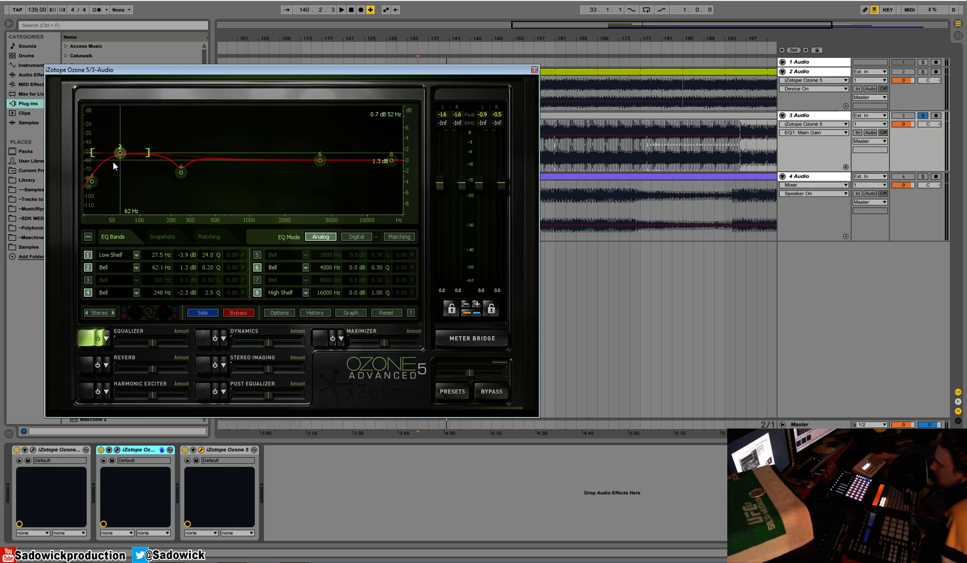
pyautogui.click(118, 452)
pyautogui.click(118, 451)
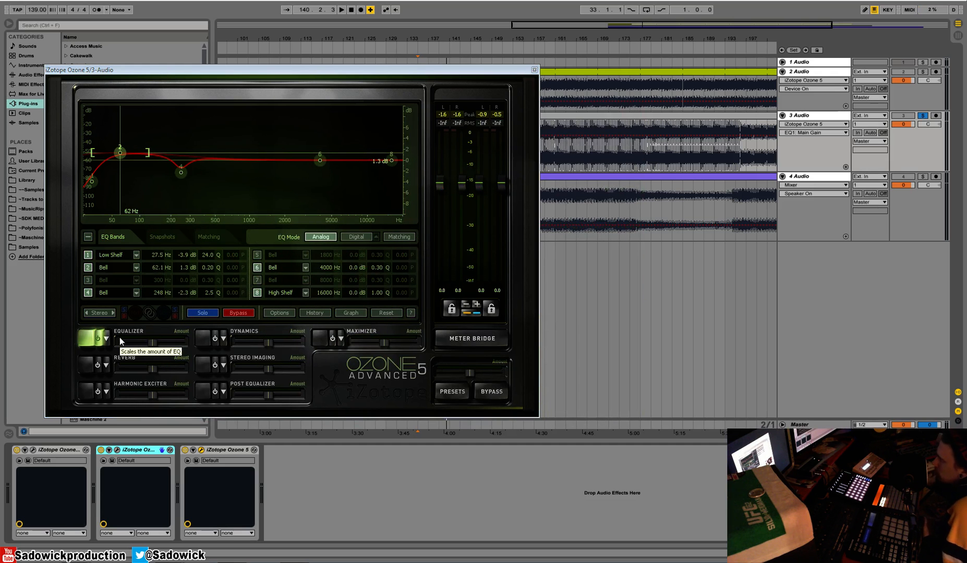
# During playback, set Equalizer band 6 to 2077 Hz, 0 dB, Q 0.84 and high-shelf band 8 to 14833 Hz, -1.9 dB, Q 24.0
pyautogui.press('space')
pyautogui.moveTo(319, 161); pyautogui.dragTo(287, 160)
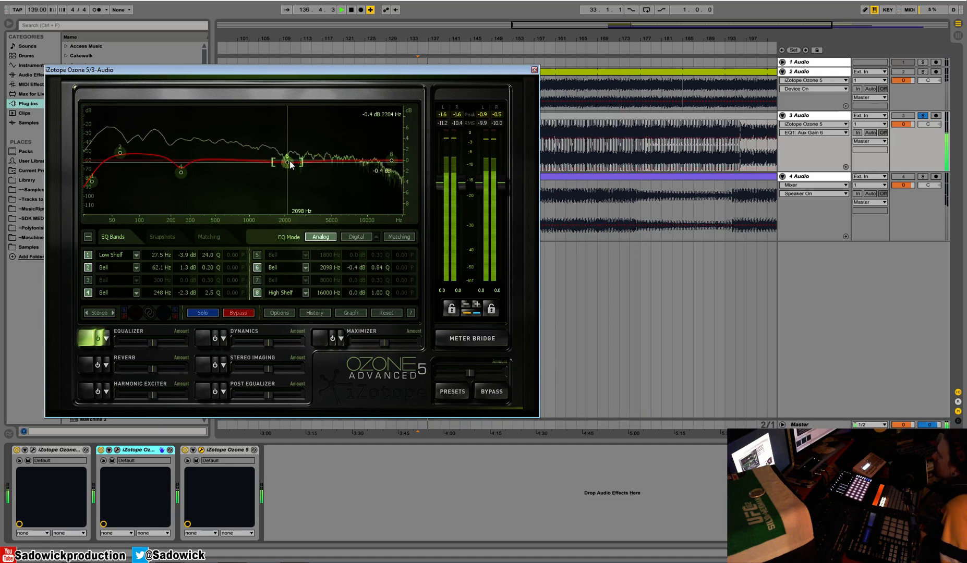
pyautogui.moveTo(391, 161)
pyautogui.mouseDown()
pyautogui.moveTo(378, 171)
pyautogui.moveTo(389, 177)
pyautogui.moveTo(384, 190)
pyautogui.moveTo(388, 174)
pyautogui.mouseUp()
pyautogui.press('space')
pyautogui.press('space')
# Reorder the Ozone module chain so that EQ 2 comes directly after EQ 1
pyautogui.click(361, 314)
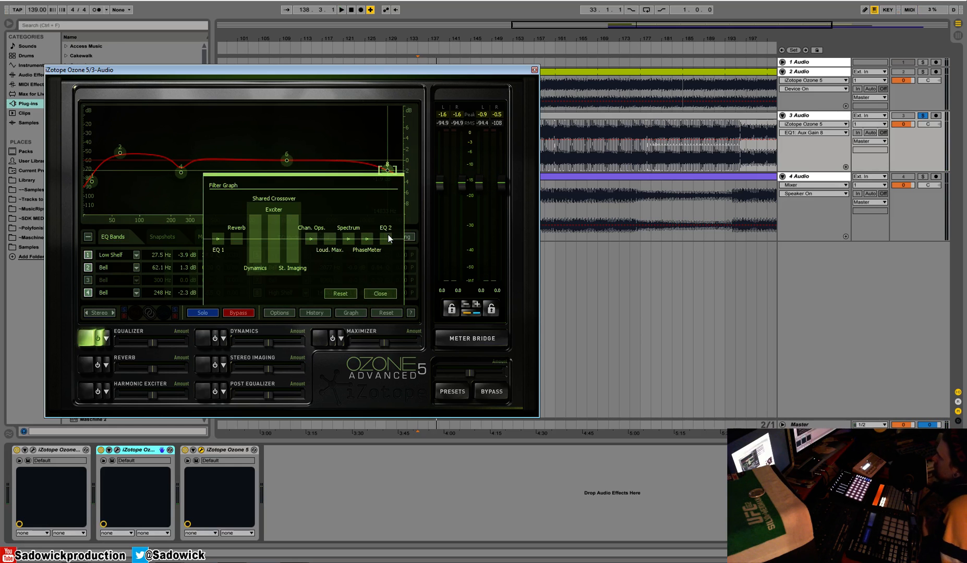
pyautogui.moveTo(388, 235); pyautogui.dragTo(226, 232)
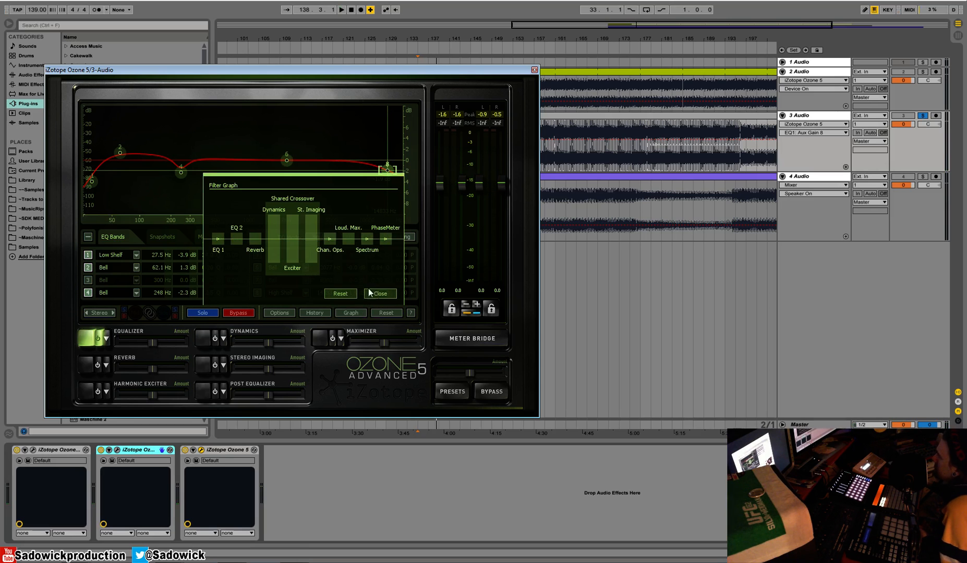
pyautogui.click(386, 294)
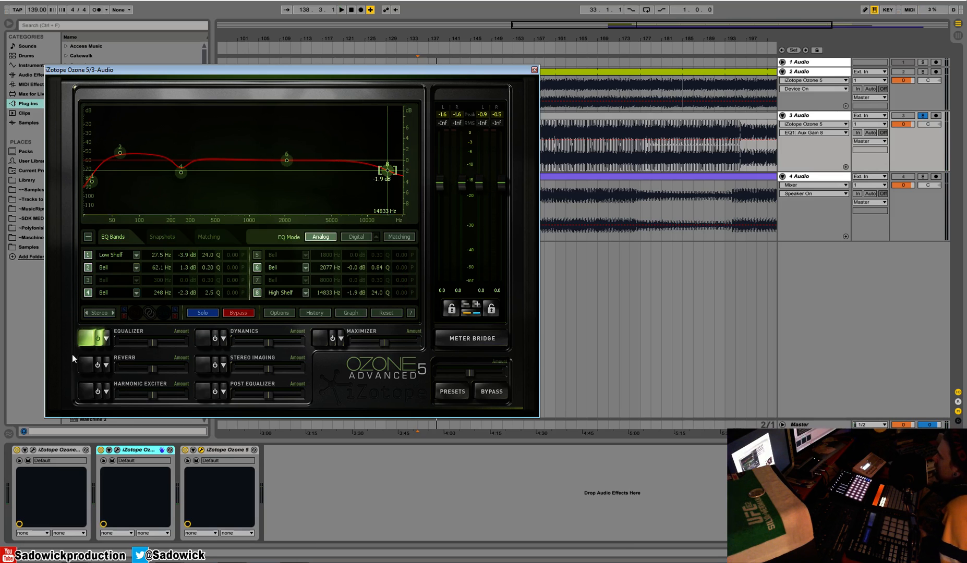
# Enable the Post Equalizer in Digital EQ mode, and briefly enlarge and restore its spectrum graph
pyautogui.click(214, 392)
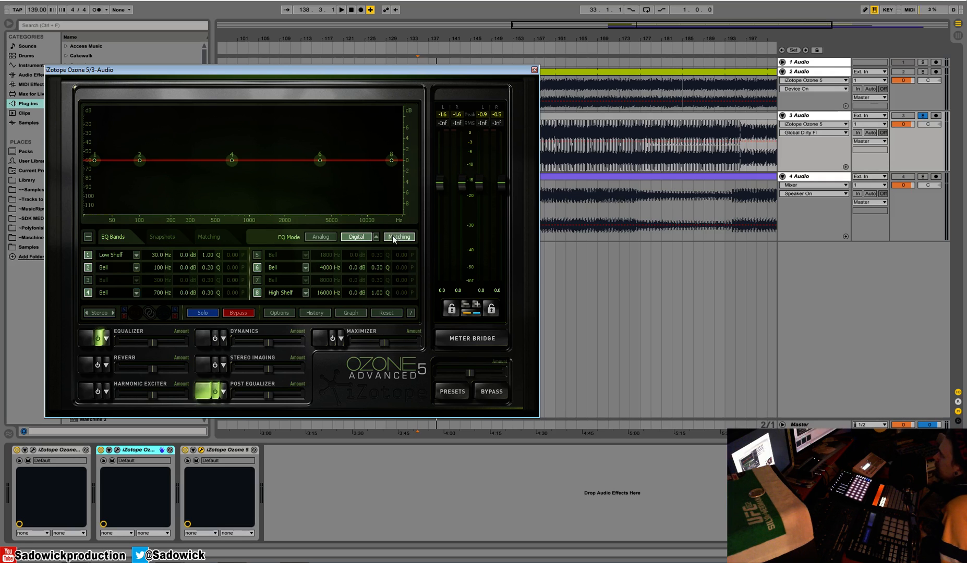
pyautogui.click(376, 237)
pyautogui.click(376, 237)
pyautogui.click(87, 237)
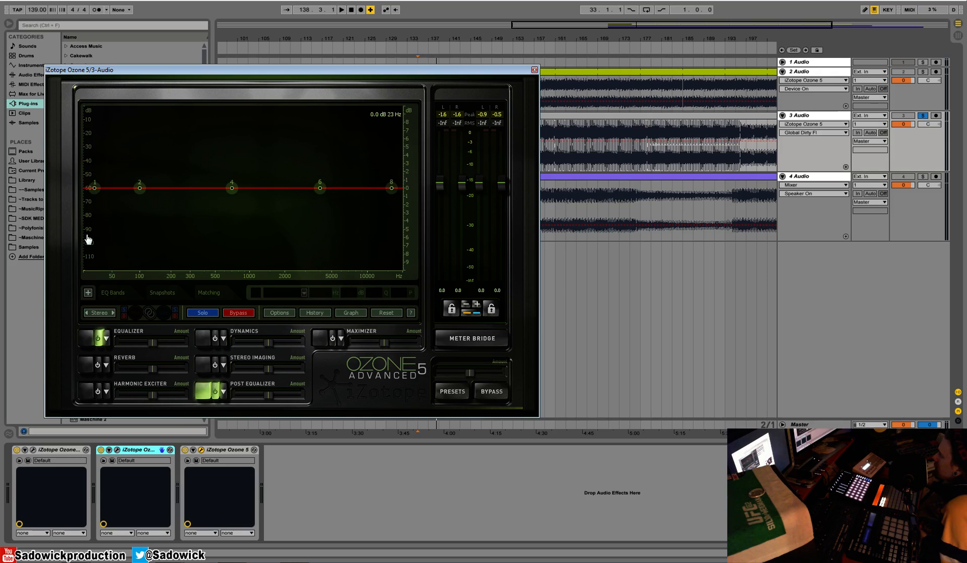
pyautogui.click(88, 293)
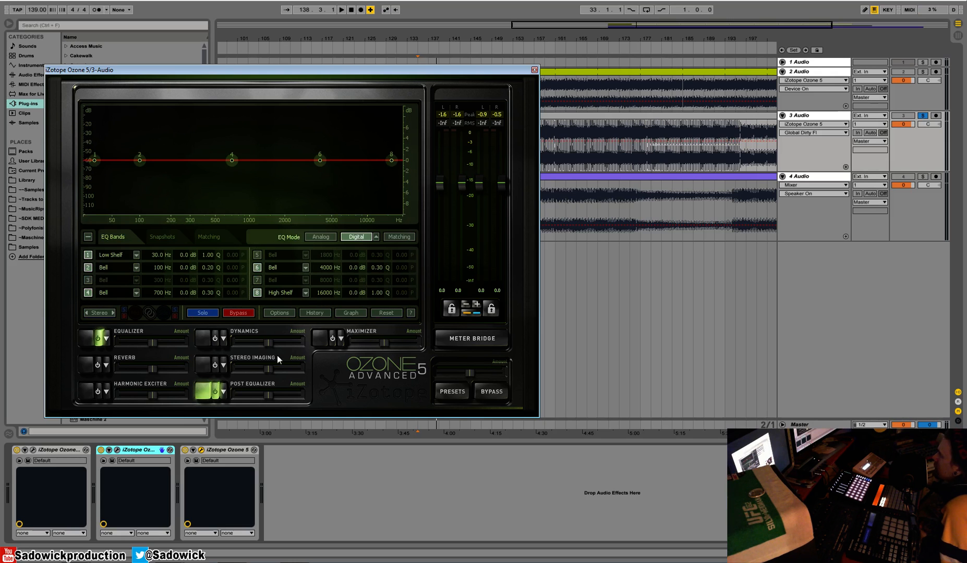
# Switch the Post Equalizer to Mid/Side processing and view its mid and side channels
pyautogui.click(112, 314)
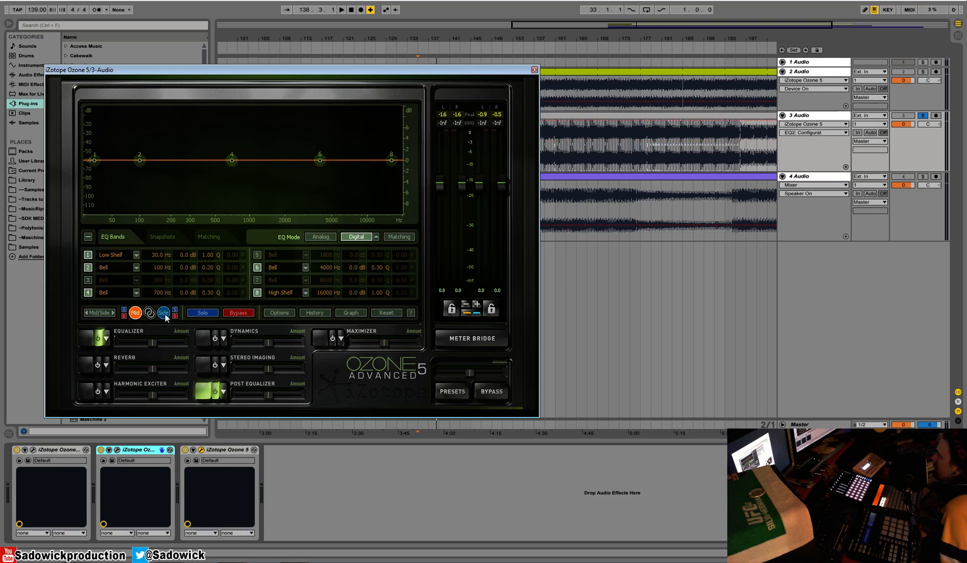
pyautogui.click(137, 317)
pyautogui.click(164, 315)
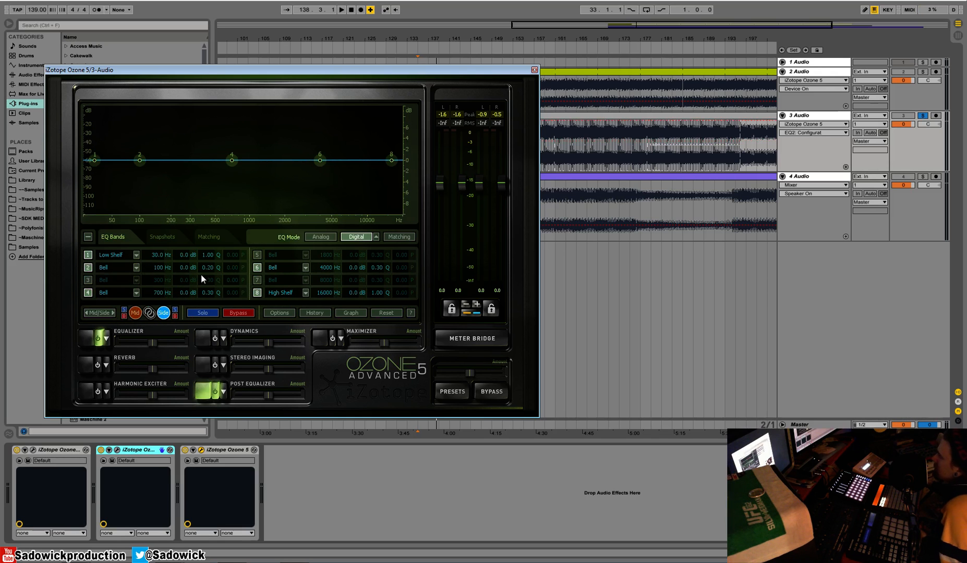
# Audition the side signal by setting the mid channel's low-shelf band 1 to 20000 Hz, -9.0 dB, Q 24.0 and playing the track
pyautogui.moveTo(96, 160); pyautogui.dragTo(413, 217)
pyautogui.press('space')
pyautogui.press('space')
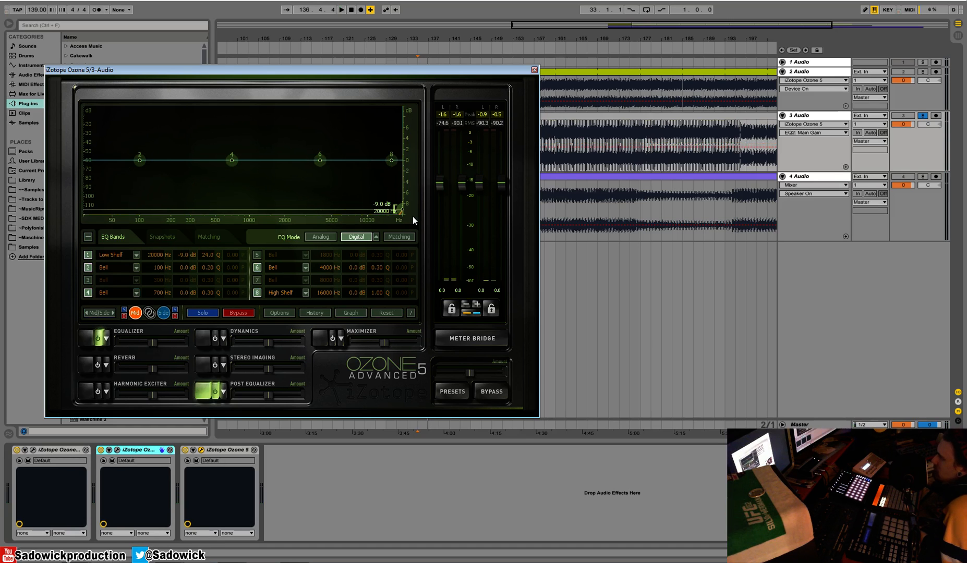
pyautogui.press('space')
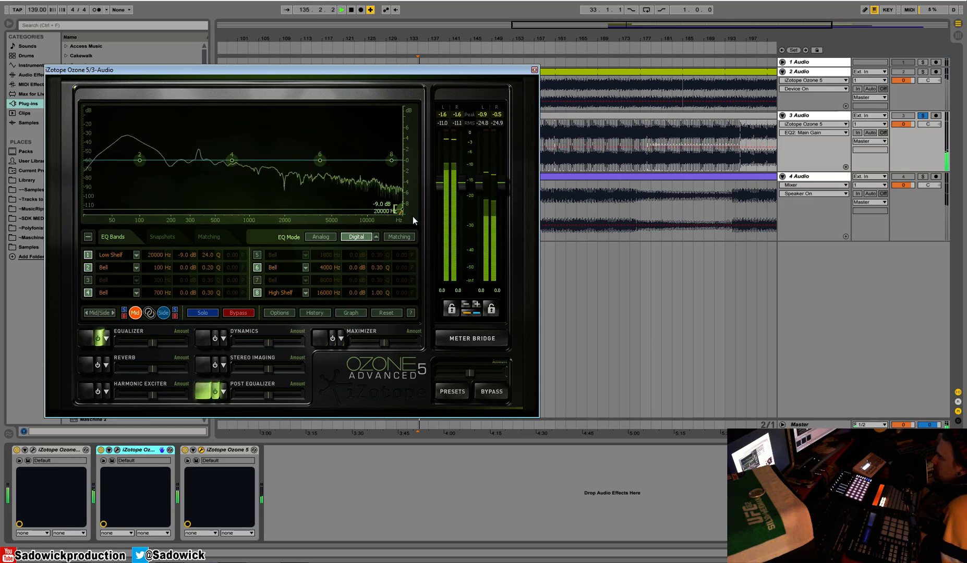
pyautogui.press('space')
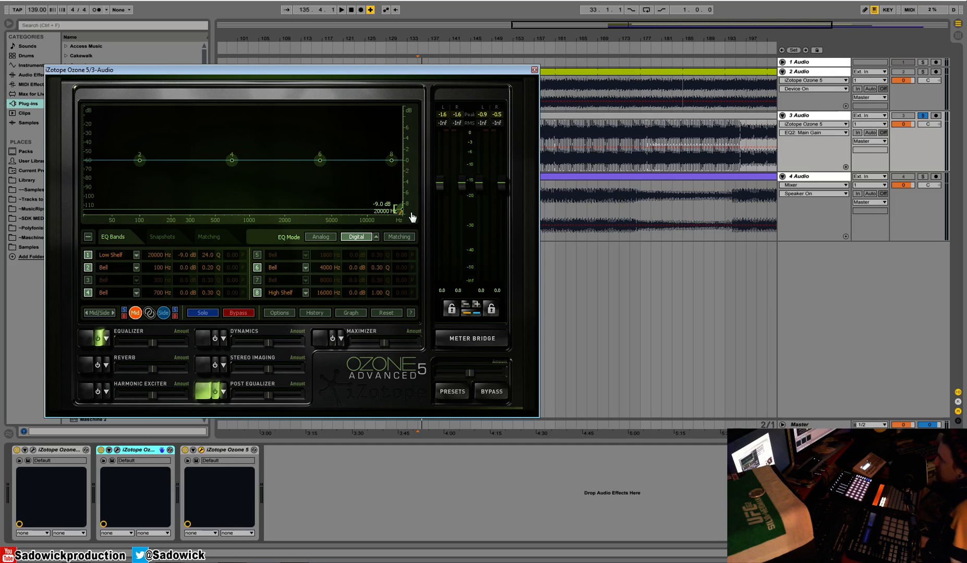
pyautogui.moveTo(402, 212)
pyautogui.mouseDown()
pyautogui.moveTo(382, 213)
pyautogui.moveTo(403, 212)
pyautogui.mouseUp()
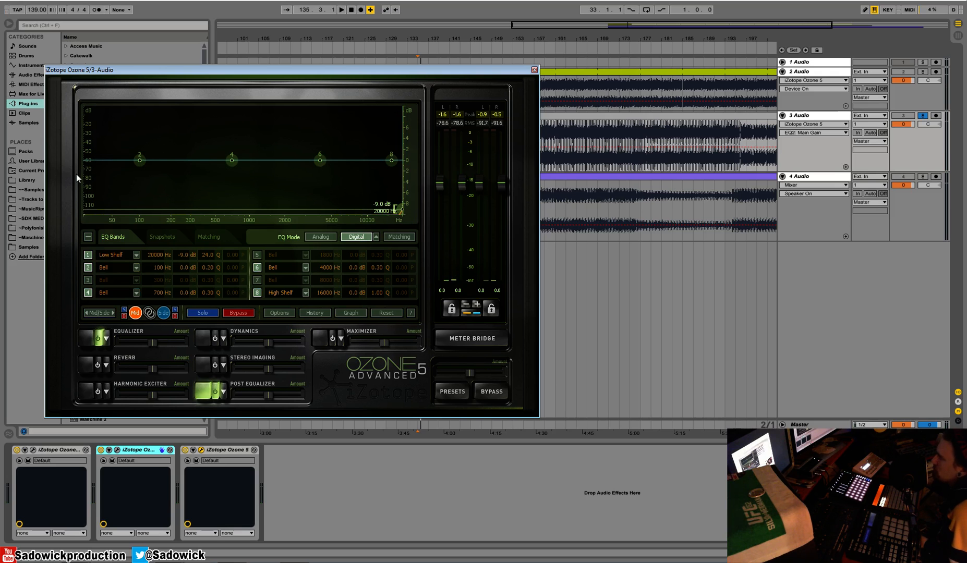
# Set the mid channel's band 1 to 20 Hz and 0.0 dB and replay the track
pyautogui.press('space')
pyautogui.moveTo(400, 212); pyautogui.dragTo(87, 160)
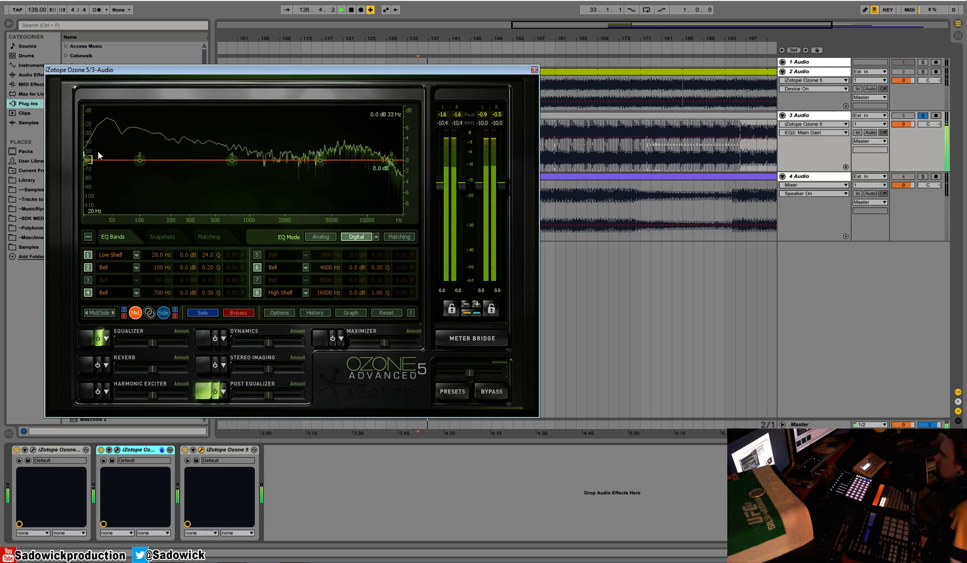
pyautogui.press('space')
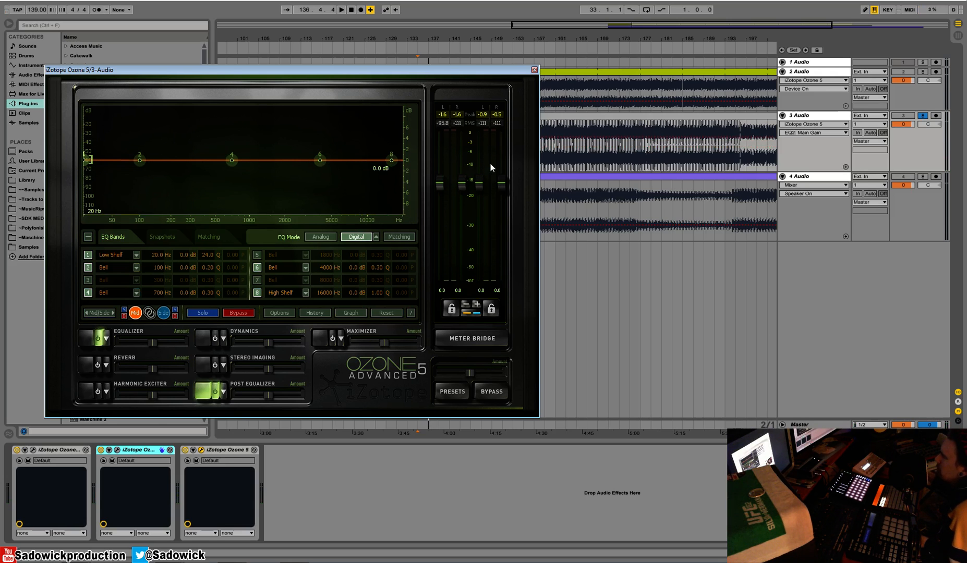
pyautogui.press('space')
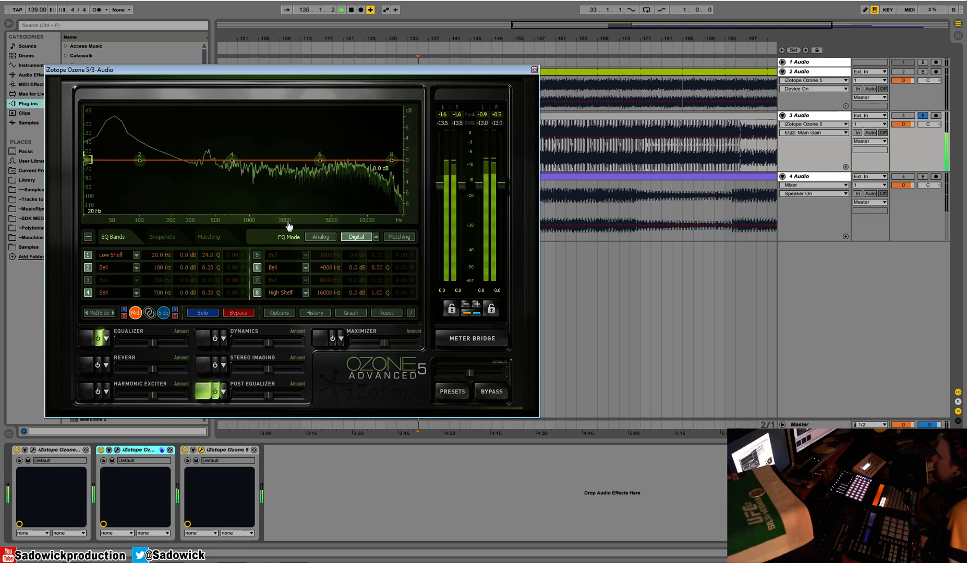
pyautogui.press('space')
# Audition the mid signal by setting the side channel's low-shelf band 1 to 20000 Hz and -9.0 dB during playback
pyautogui.click(164, 313)
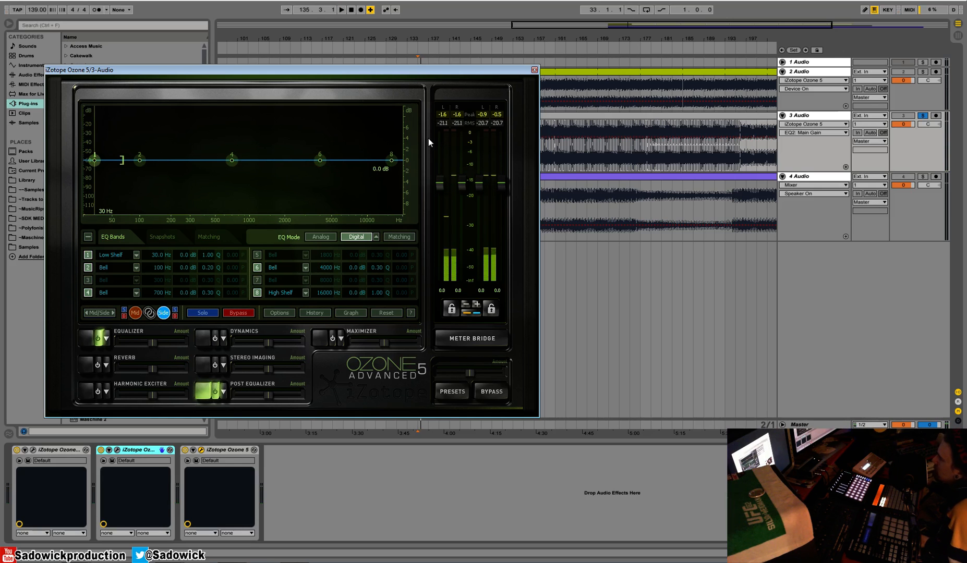
pyautogui.moveTo(100, 162); pyautogui.dragTo(400, 210)
pyautogui.press('space')
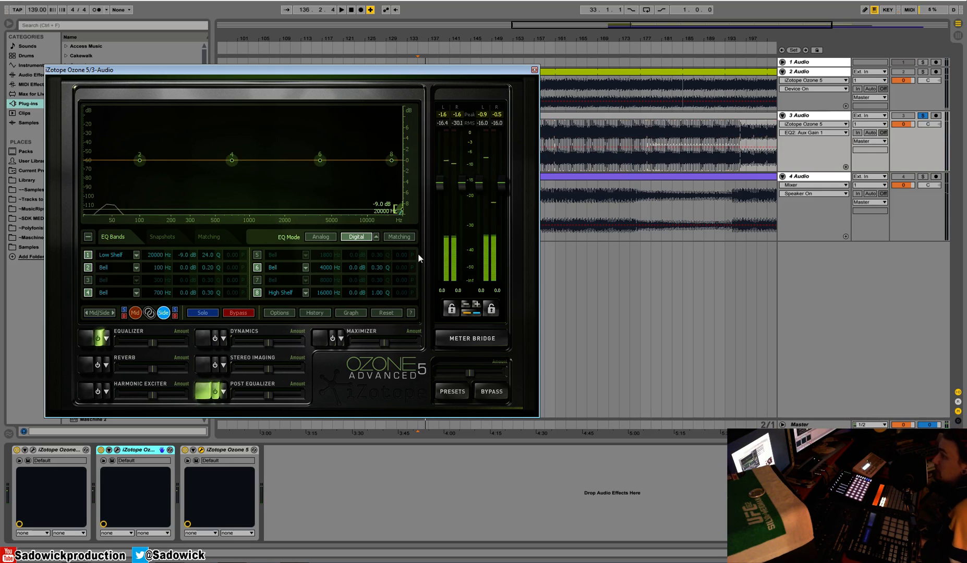
pyautogui.press('space')
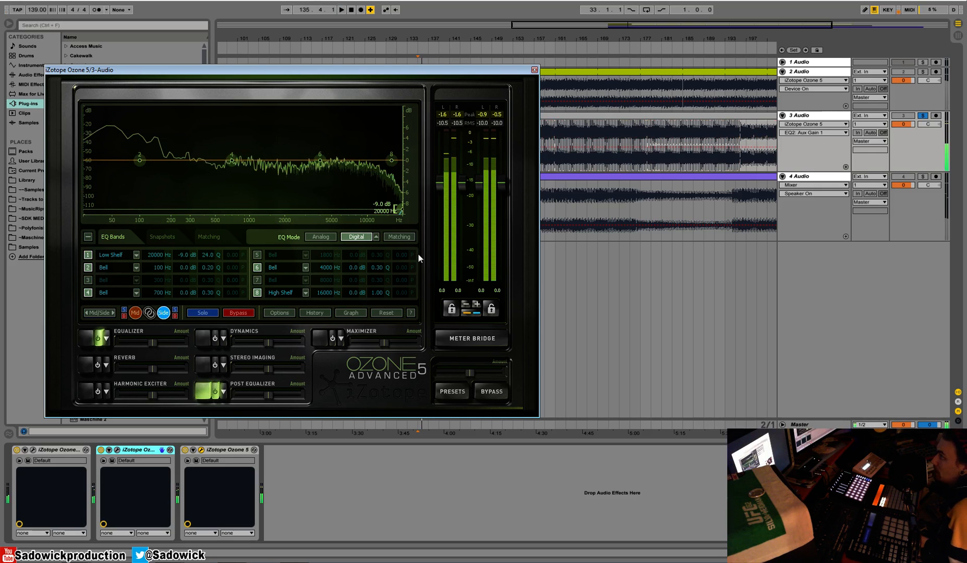
# Roll off the side channel's low end by setting its band 1 to 219 Hz at -9.0 dB
pyautogui.moveTo(399, 210); pyautogui.dragTo(132, 209)
pyautogui.moveTo(134, 275); pyautogui.dragTo(169, 268)
pyautogui.press('space')
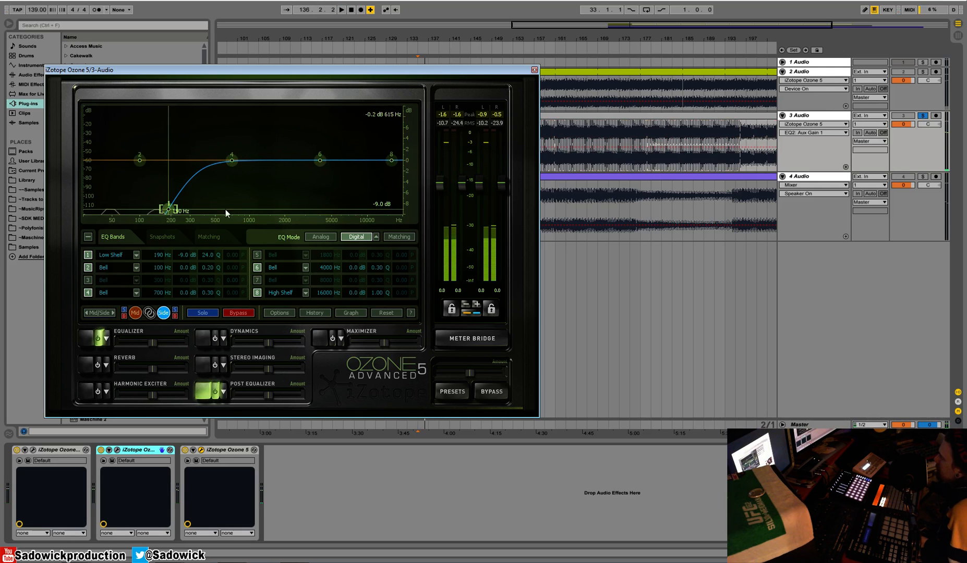
pyautogui.moveTo(172, 212); pyautogui.dragTo(177, 212)
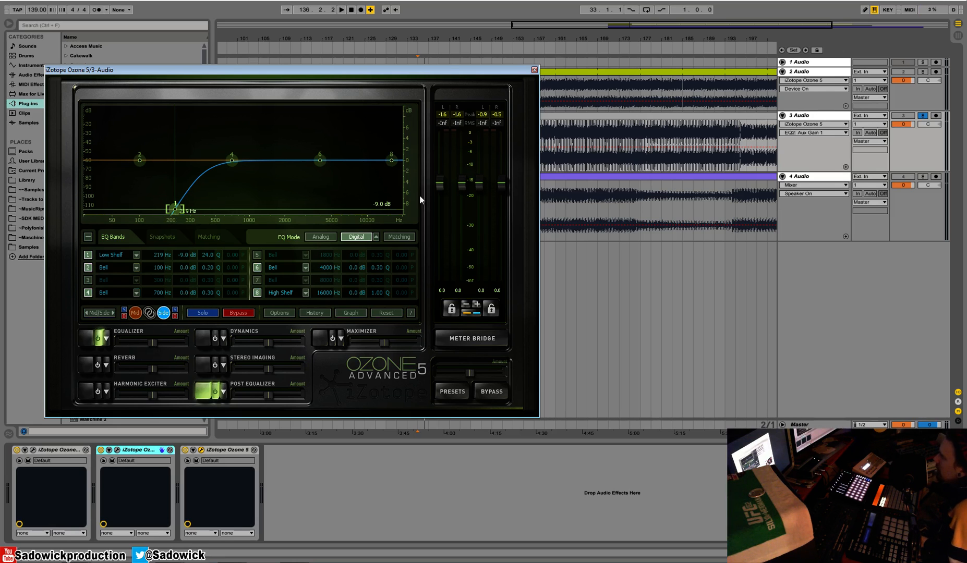
# Try an 8.6 dB boost at 6135 Hz on the side channel's band 6 and bring it back to -0.2 dB at 5784 Hz
pyautogui.press('space')
pyautogui.moveTo(392, 160); pyautogui.dragTo(342, 118)
pyautogui.doubleClick(327, 146)
pyautogui.press('space')
pyautogui.press('space')
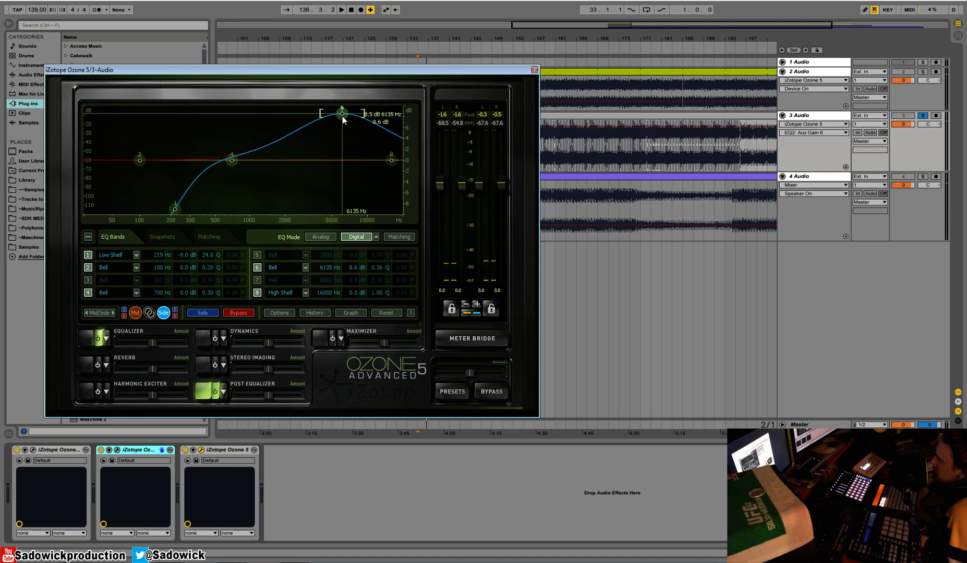
pyautogui.moveTo(342, 117); pyautogui.dragTo(339, 126)
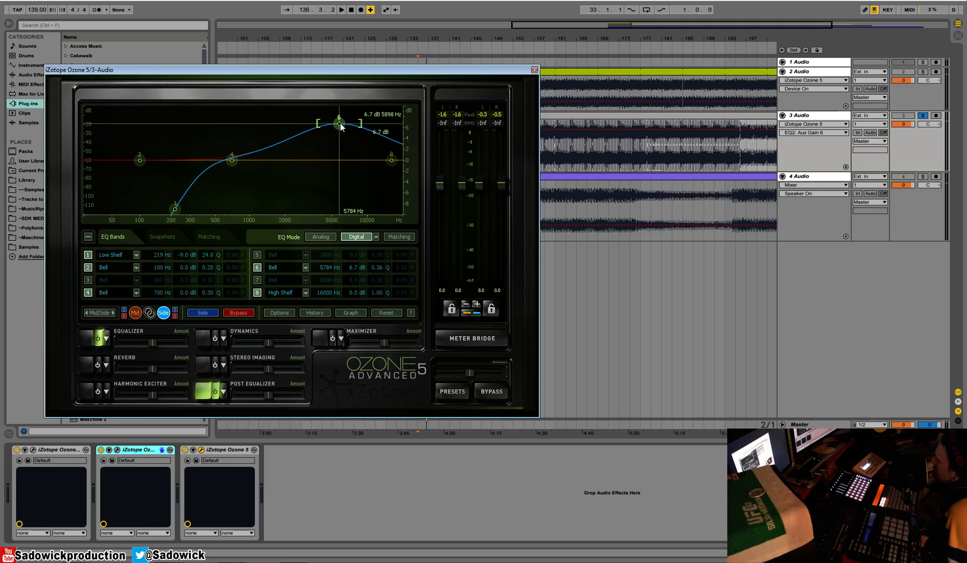
pyautogui.moveTo(341, 123); pyautogui.dragTo(340, 162)
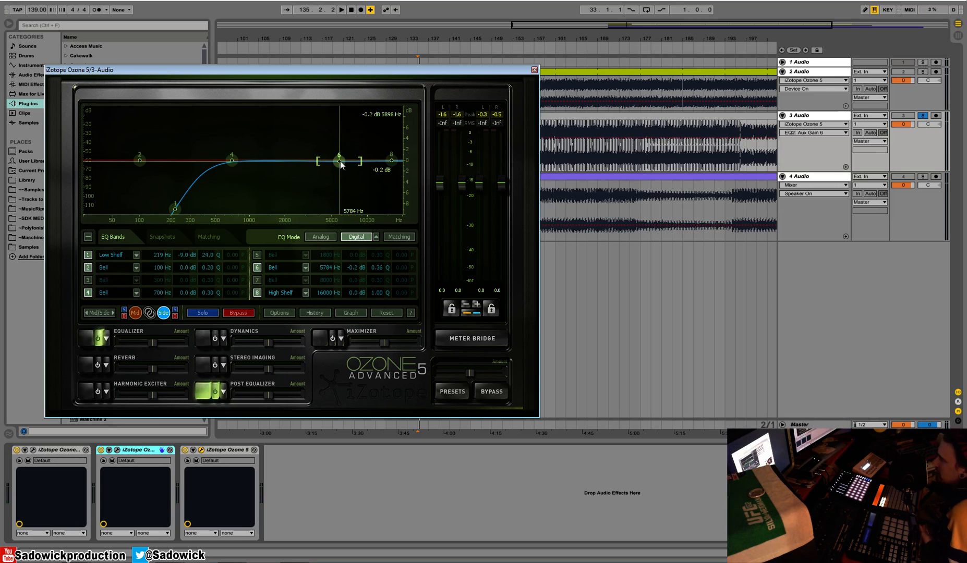
# Boost the side channel's band 6 slightly and set the mid channel's band 6 to 4942 Hz, -1.6 dB, Q 1.2
pyautogui.press('space')
pyautogui.moveTo(340, 164)
pyautogui.mouseDown()
pyautogui.moveTo(323, 134)
pyautogui.moveTo(344, 111)
pyautogui.moveTo(333, 118)
pyautogui.moveTo(331, 165)
pyautogui.moveTo(342, 166)
pyautogui.moveTo(346, 146)
pyautogui.moveTo(343, 172)
pyautogui.mouseUp()
pyautogui.press('space')
pyautogui.press('space')
pyautogui.press('space')
pyautogui.click(136, 313)
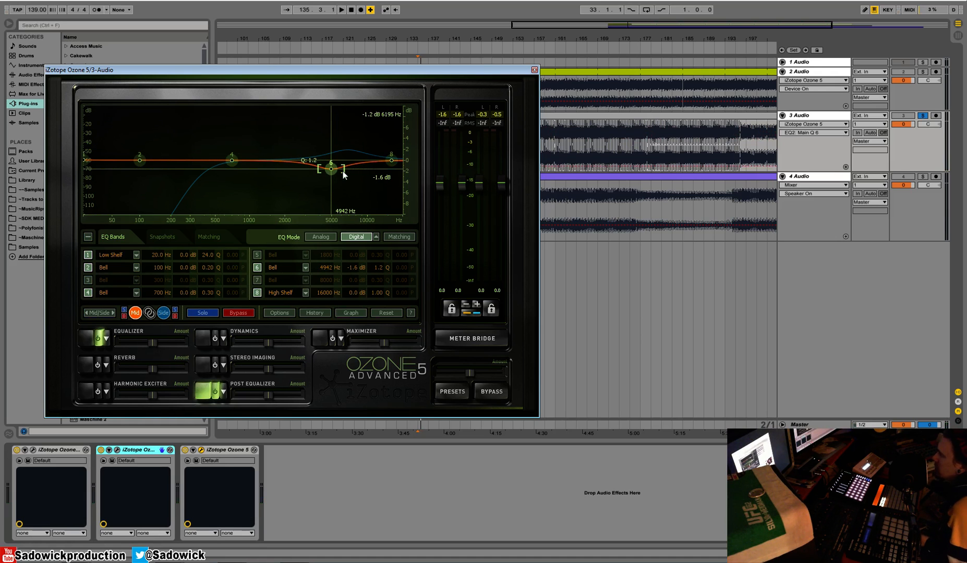
# Deepen the mid channel's band 6 cut to -1.8 dB at 4991 Hz during playback
pyautogui.press('space')
pyautogui.moveTo(331, 169); pyautogui.dragTo(331, 170)
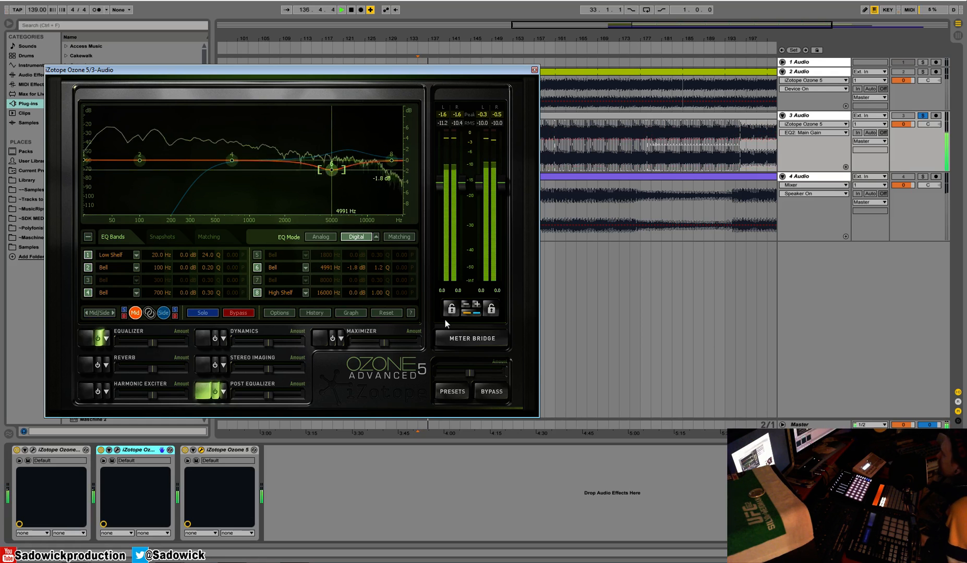
pyautogui.press('space')
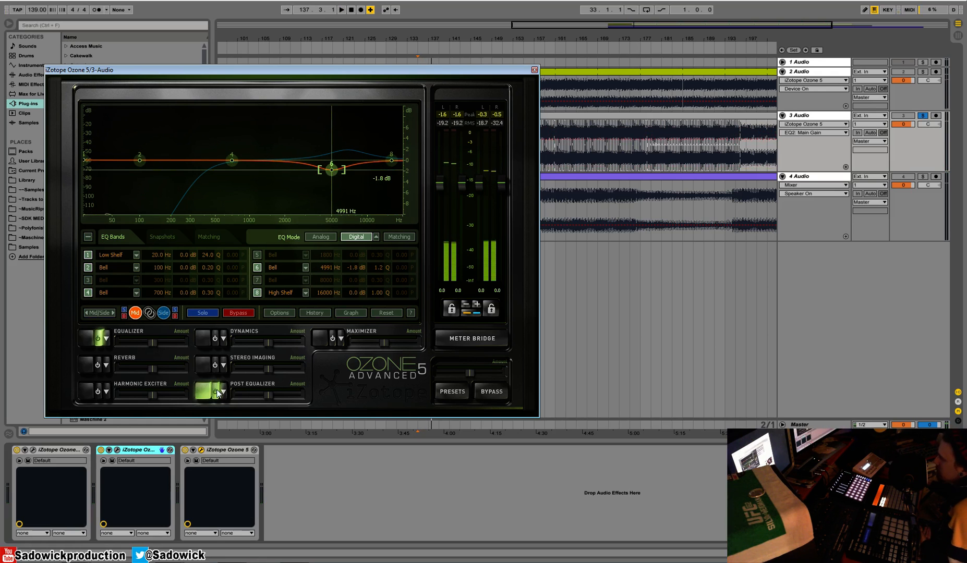
# Compare the track with the Post Equalizer bypassed and active during playback
pyautogui.press('space')
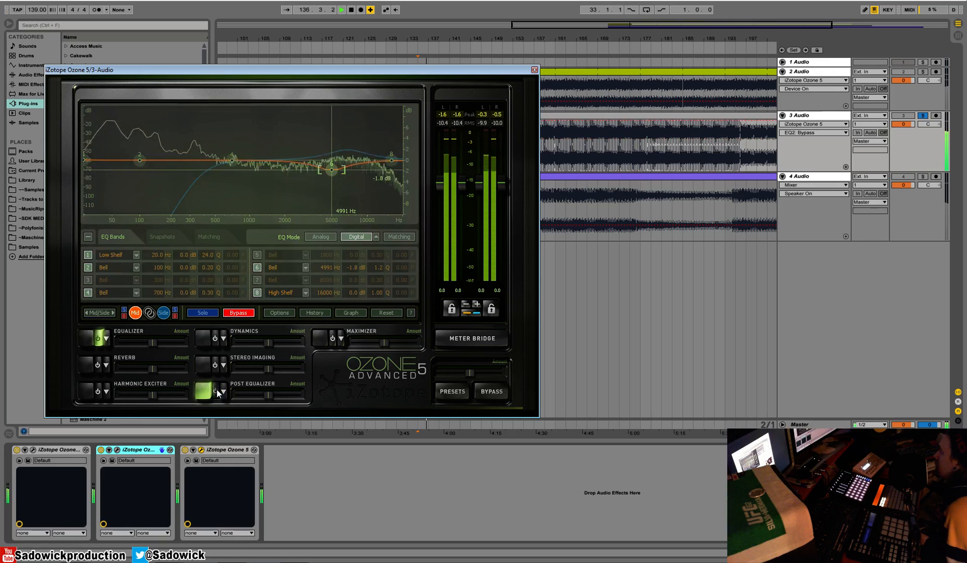
pyautogui.click(217, 392)
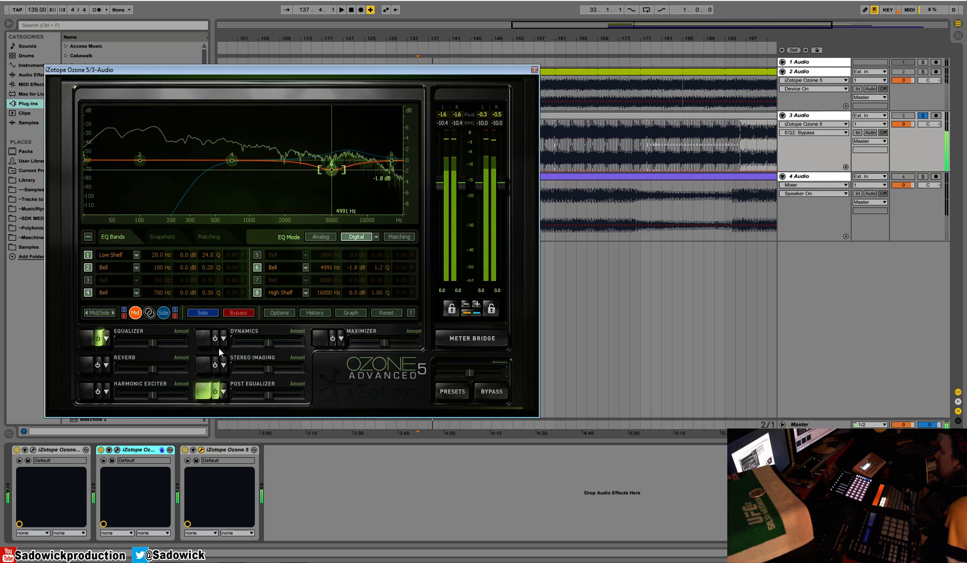
pyautogui.press('space')
pyautogui.press('space')
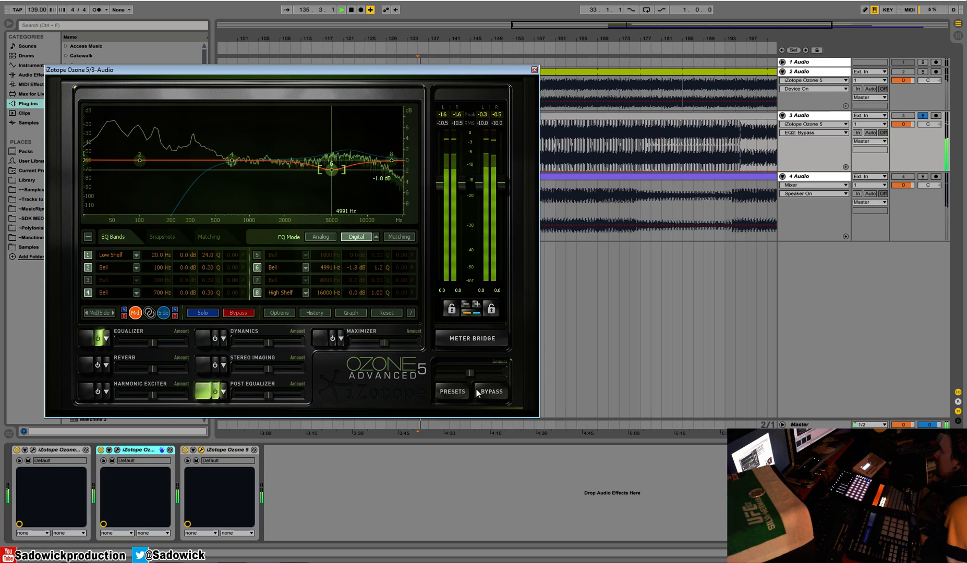
pyautogui.click(217, 393)
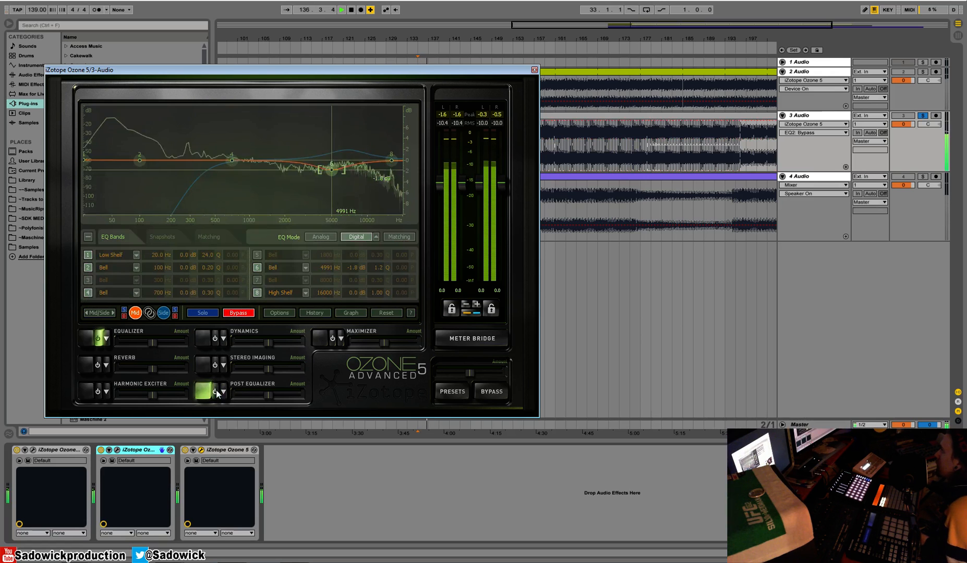
pyautogui.click(217, 394)
pyautogui.press('space')
# Try boosting the side channel's band 6 to 4.1 dB at 6702 Hz and listen to it
pyautogui.click(163, 313)
pyautogui.moveTo(345, 147)
pyautogui.mouseDown()
pyautogui.moveTo(349, 135)
pyautogui.moveTo(283, 118)
pyautogui.moveTo(349, 140)
pyautogui.mouseUp()
pyautogui.press('space')
pyautogui.press('space')
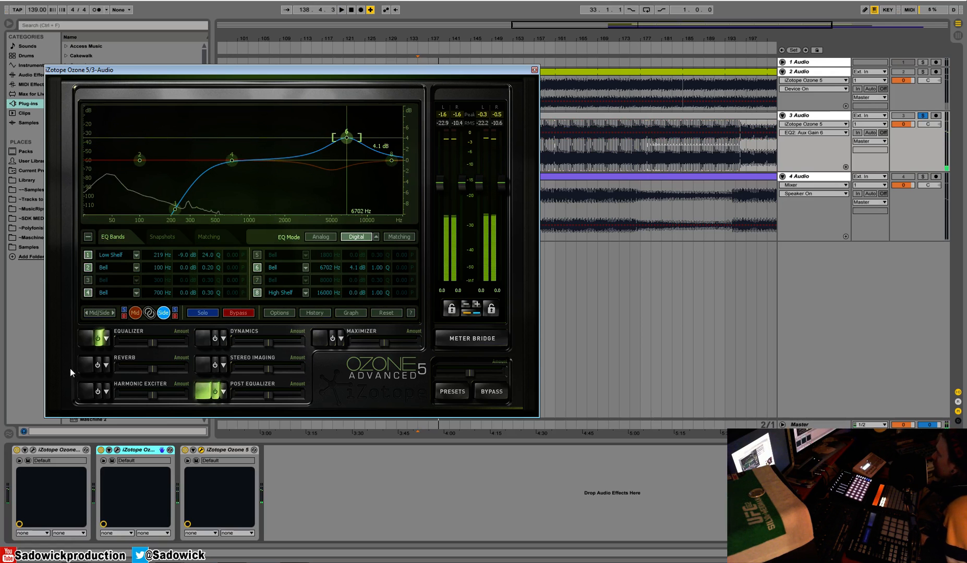
# Set the mid channel's band 6 gain to -1.7 dB and compare playback with the Post Equalizer bypassed and active
pyautogui.click(135, 313)
pyautogui.moveTo(331, 174)
pyautogui.mouseDown()
pyautogui.moveTo(330, 202)
pyautogui.moveTo(330, 173)
pyautogui.mouseUp()
pyautogui.press('space')
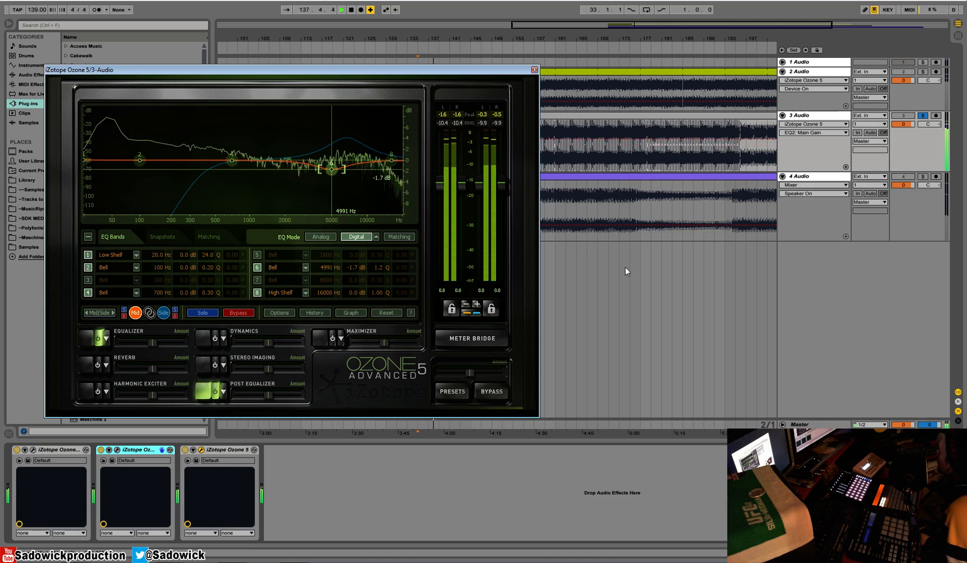
pyautogui.click(216, 393)
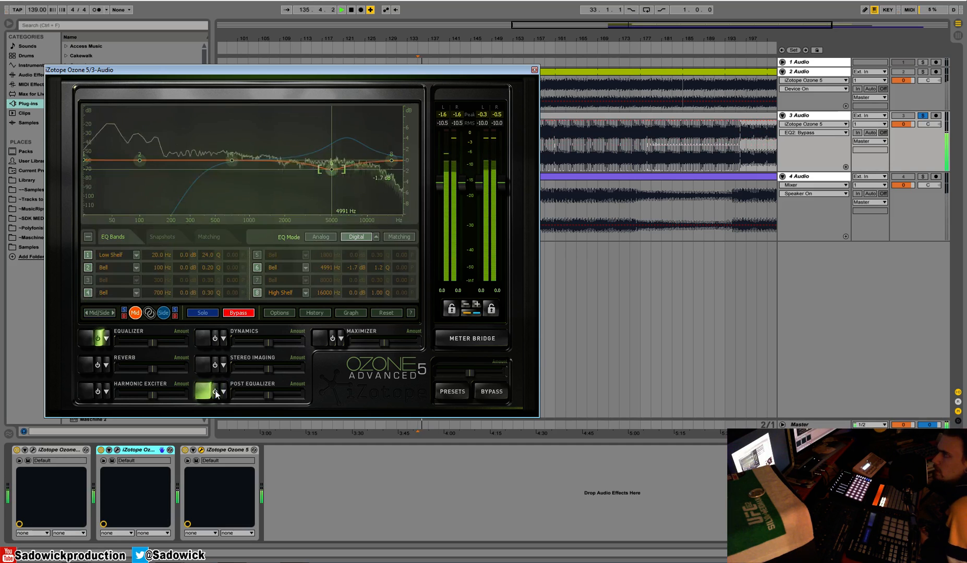
pyautogui.click(216, 393)
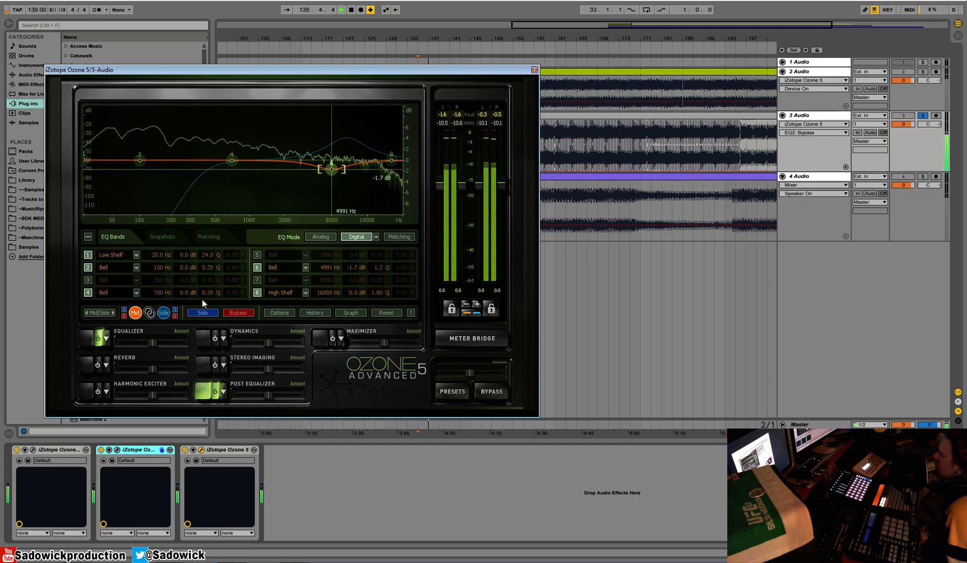
# Audition the Post Equalizer soloed and set the side channel's band 6 to 1.7 dB at 5784 Hz
pyautogui.click(207, 313)
pyautogui.click(209, 314)
pyautogui.click(163, 314)
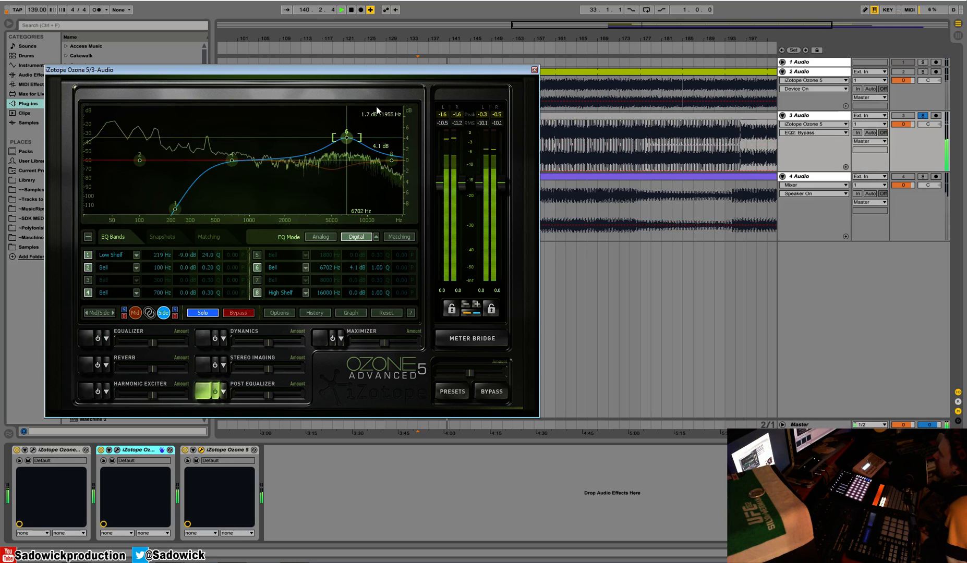
pyautogui.moveTo(346, 138)
pyautogui.mouseDown()
pyautogui.moveTo(345, 155)
pyautogui.moveTo(384, 124)
pyautogui.moveTo(347, 146)
pyautogui.moveTo(358, 152)
pyautogui.moveTo(340, 151)
pyautogui.mouseUp()
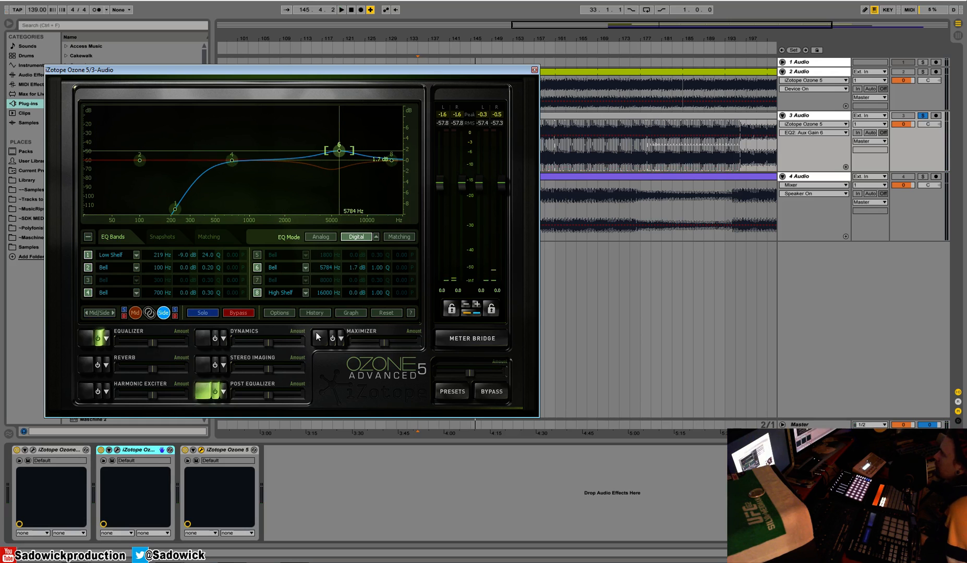
pyautogui.moveTo(137, 162); pyautogui.dragTo(99, 191)
pyautogui.press('space')
pyautogui.doubleClick(99, 191)
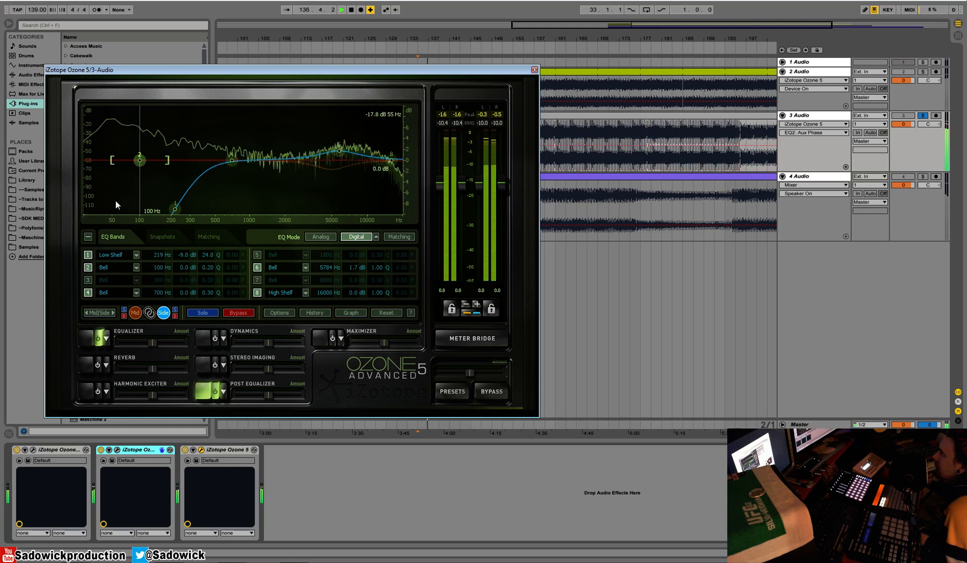
# Boost the mid channel's band 2 by 0.7 dB at 37.7 Hz with Q 0.42, comparing against the bypassed Post Equalizer
pyautogui.click(135, 313)
pyautogui.press('space')
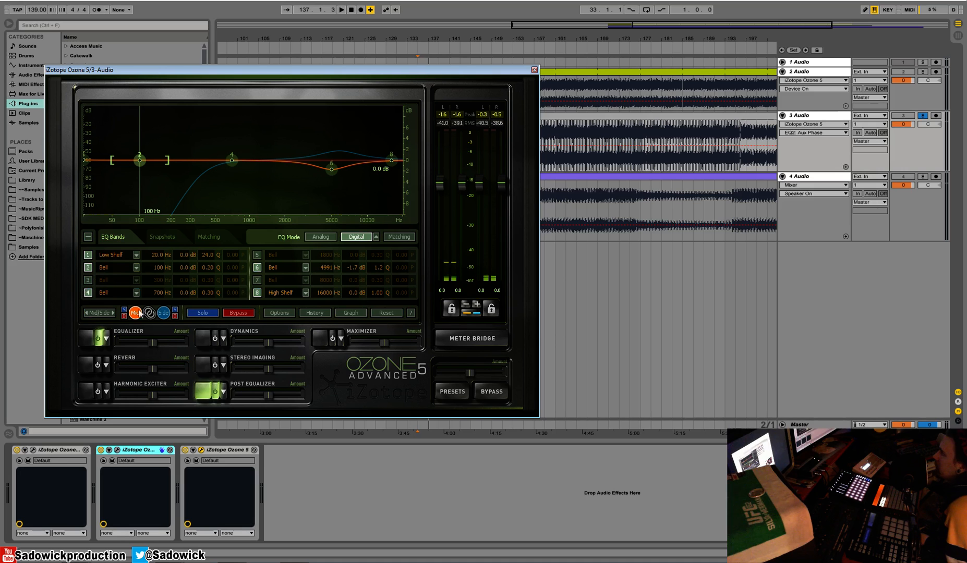
pyautogui.press('space')
pyautogui.moveTo(141, 159); pyautogui.dragTo(107, 159)
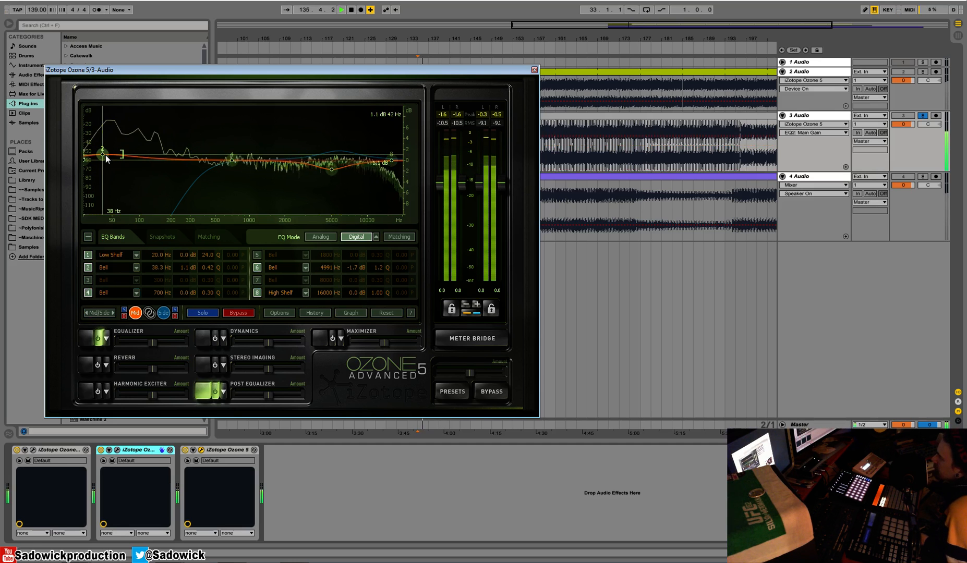
pyautogui.click(219, 394)
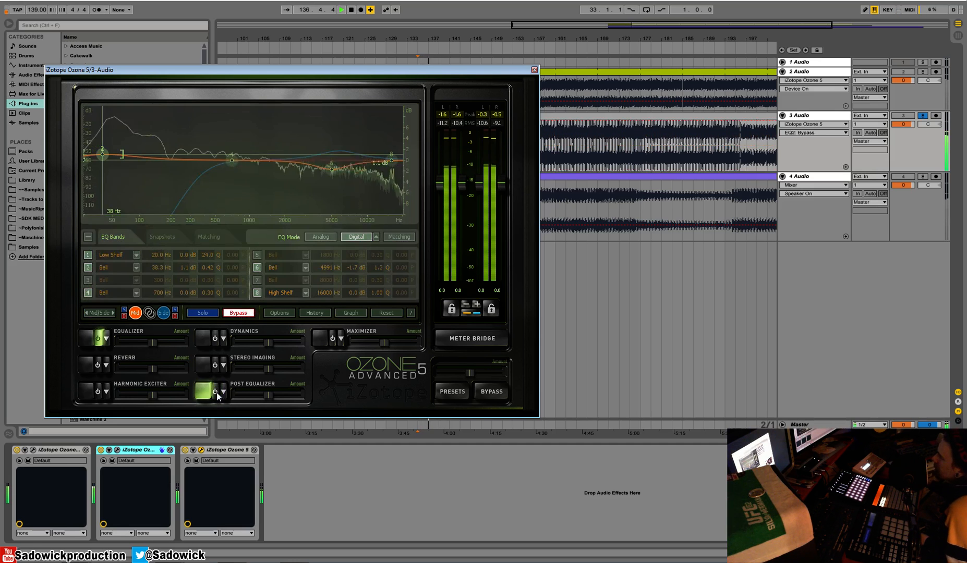
pyautogui.click(218, 392)
pyautogui.moveTo(107, 154); pyautogui.dragTo(103, 159)
pyautogui.press('space')
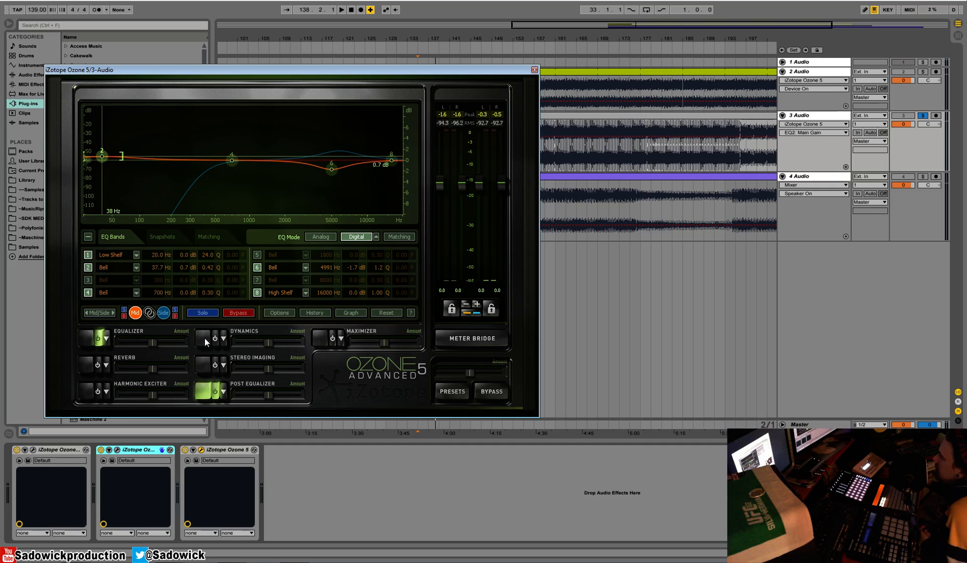
# Enable Stereo Imaging and audition its frequency bands on the vectorscope during playback
pyautogui.click(205, 367)
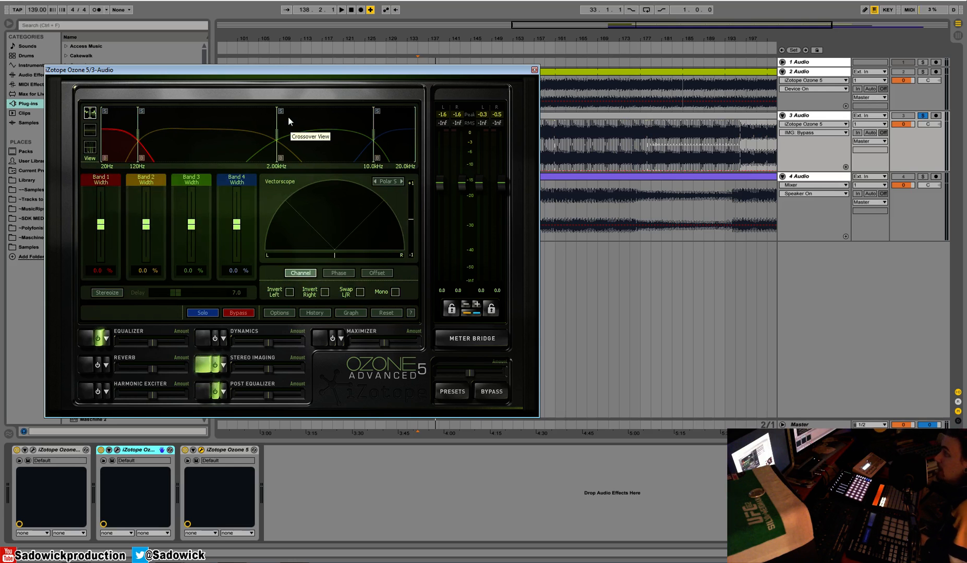
pyautogui.press('space')
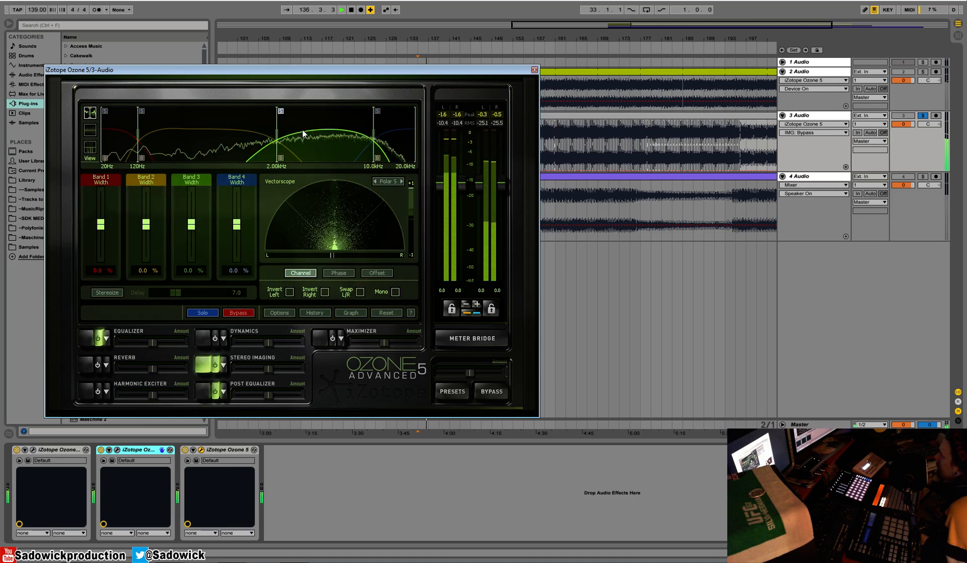
pyautogui.press('space')
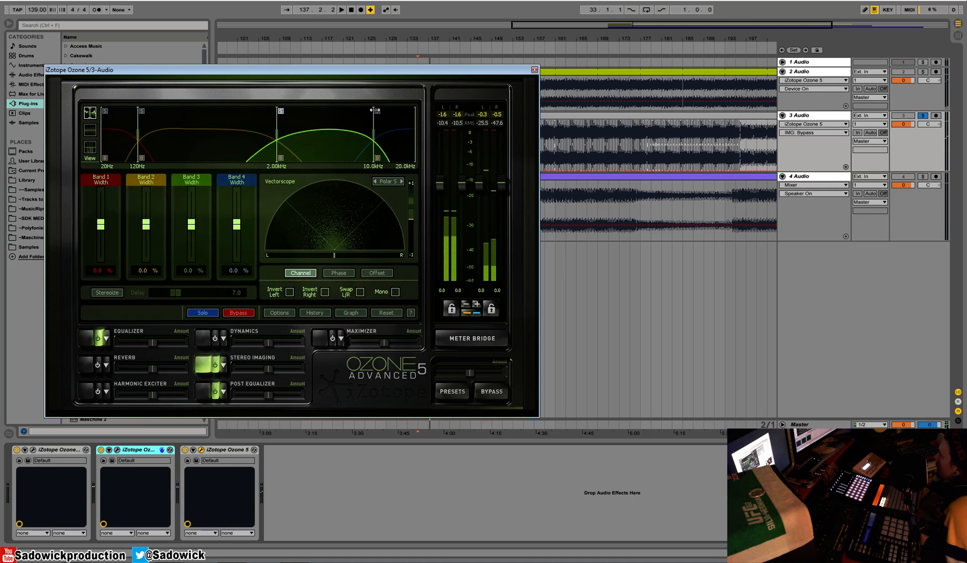
pyautogui.press('space')
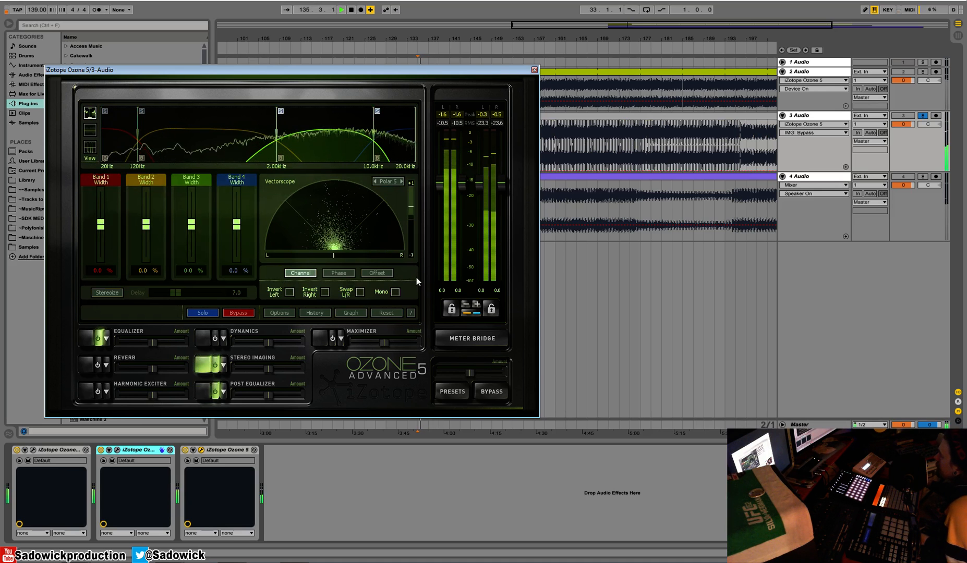
pyautogui.press('space')
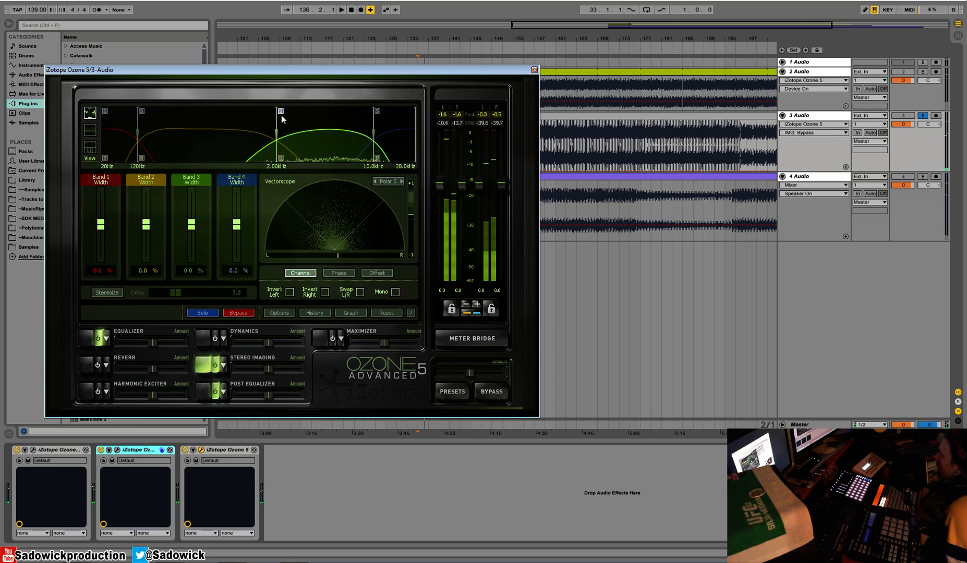
pyautogui.press('space')
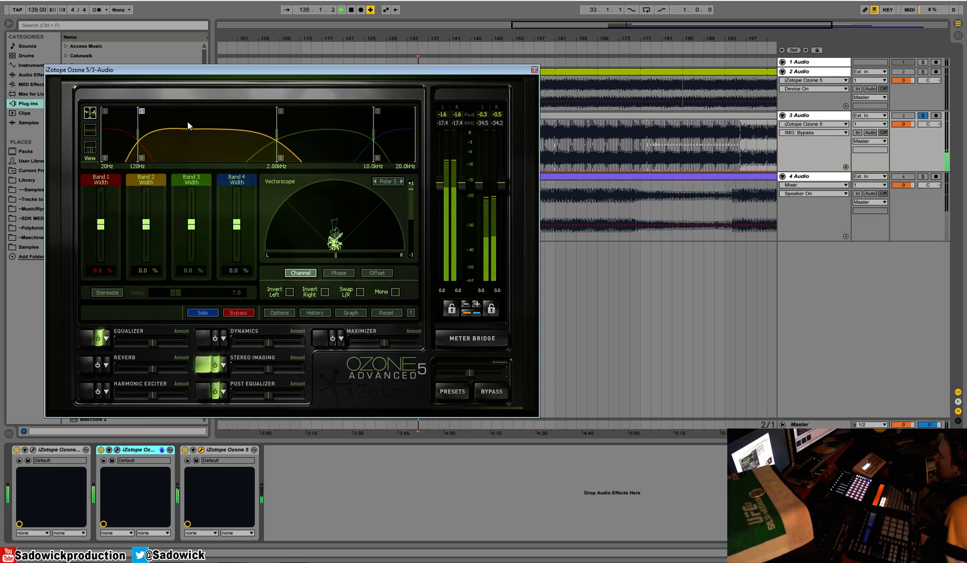
# Narrow the stereo width of band 2 to -32.8% and band 1 to -65.6%, checking the mix in mono
pyautogui.moveTo(146, 225); pyautogui.dragTo(148, 236)
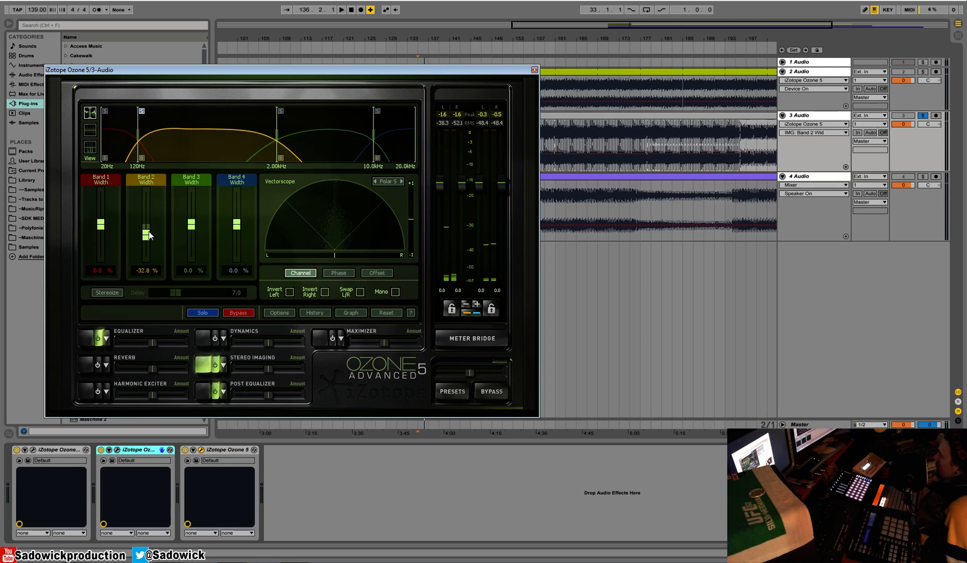
pyautogui.press('space')
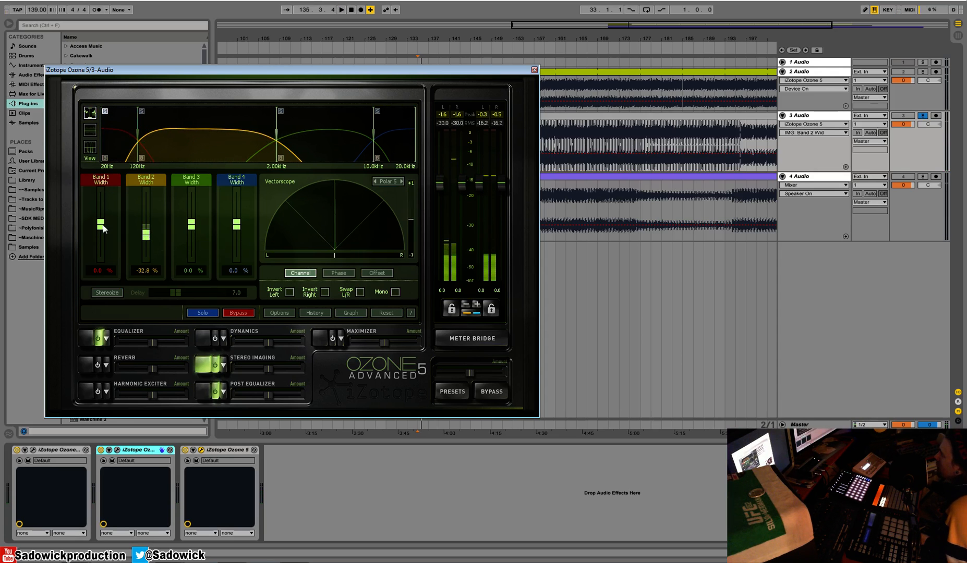
pyautogui.moveTo(101, 225); pyautogui.dragTo(106, 243)
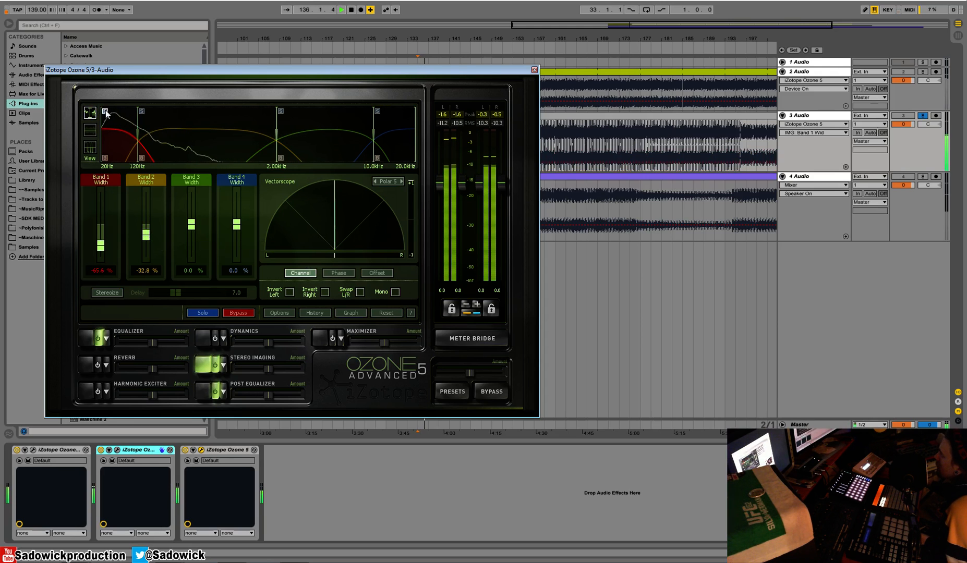
pyautogui.click(398, 293)
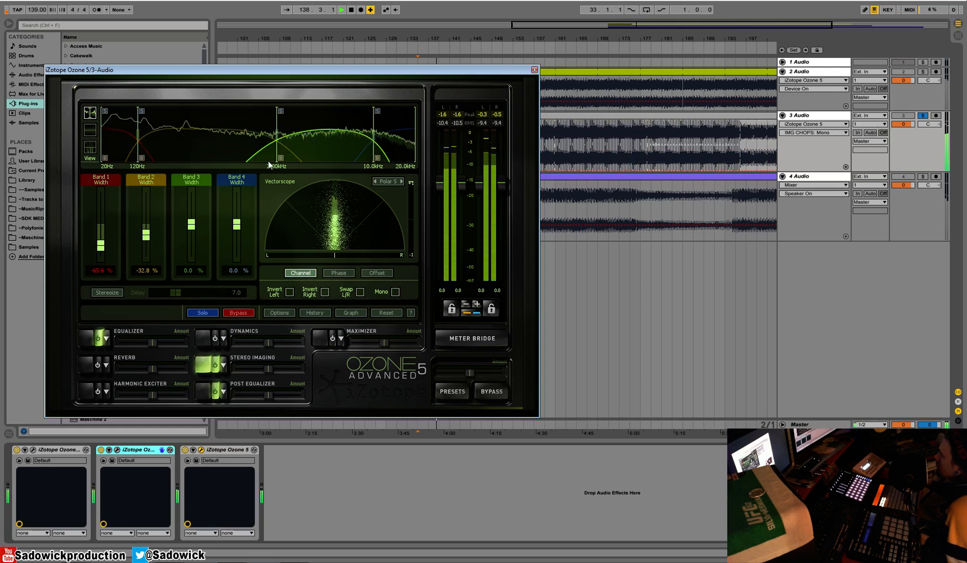
# Narrow the stereo width of band 3 to -18.8% and widen band 4 to 96.9%
pyautogui.moveTo(191, 224); pyautogui.dragTo(193, 232)
pyautogui.press('space')
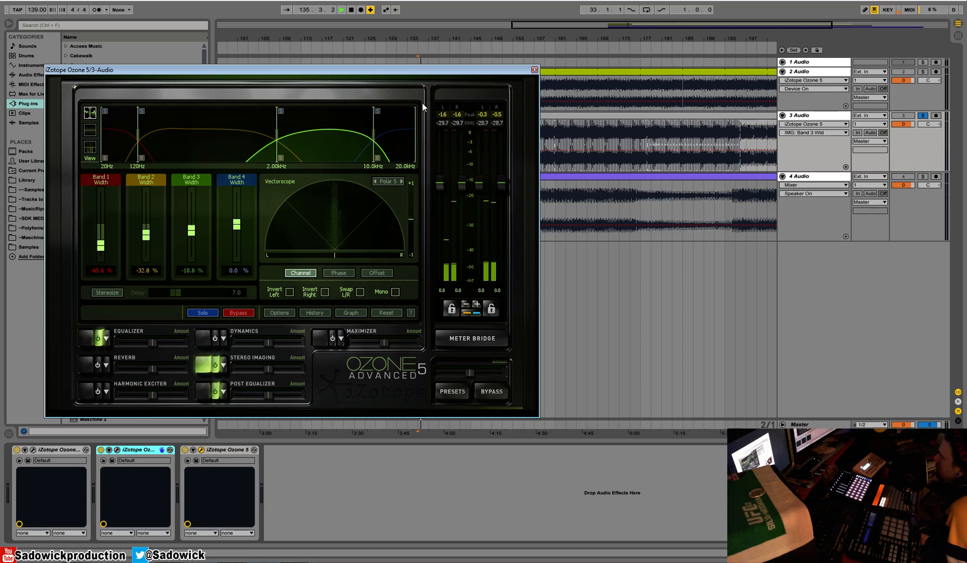
pyautogui.moveTo(237, 224); pyautogui.dragTo(241, 167)
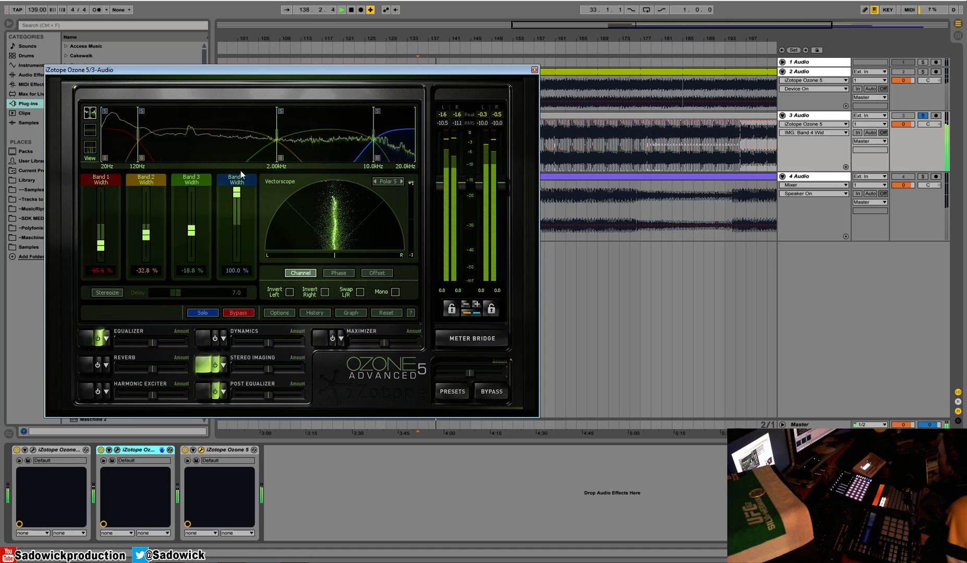
# Check the widened mix with the right channel inverted and in mono, restoring normal stereo playback after each
pyautogui.click(325, 292)
pyautogui.click(325, 293)
pyautogui.click(395, 292)
pyautogui.click(396, 292)
pyautogui.press('space')
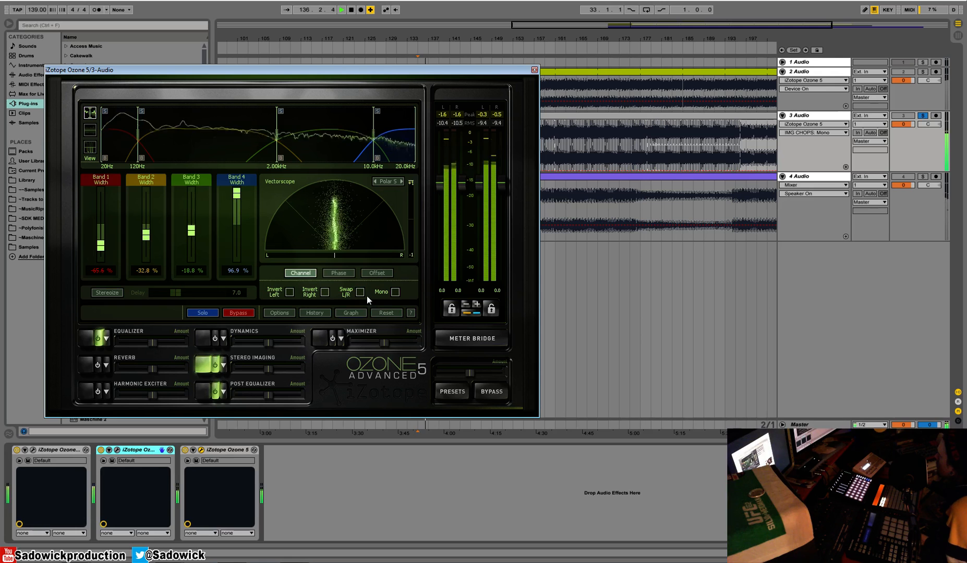
pyautogui.press('space')
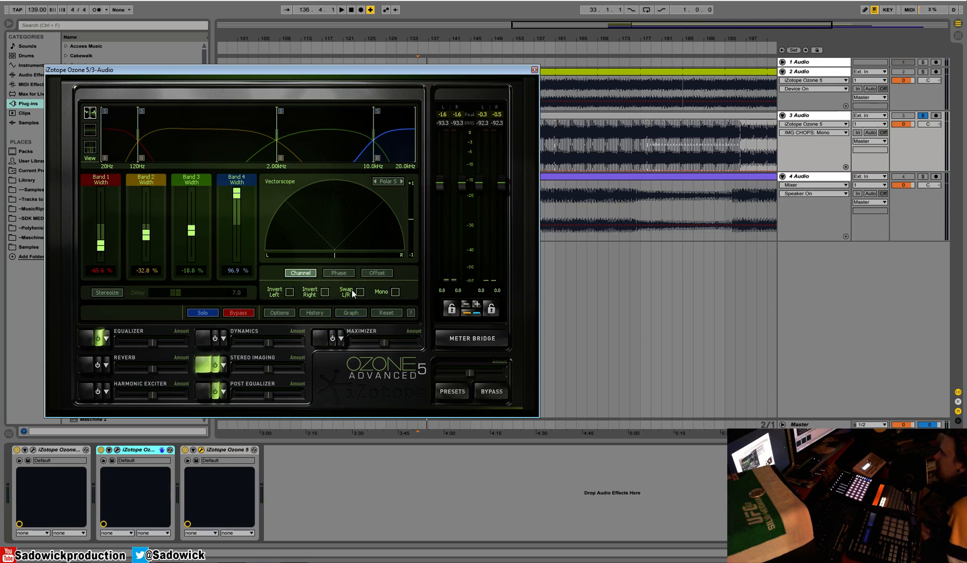
# Enable the Harmonic Exciter and try band 3's excitation in Tape mode, bringing its amount down to 1.4
pyautogui.click(98, 394)
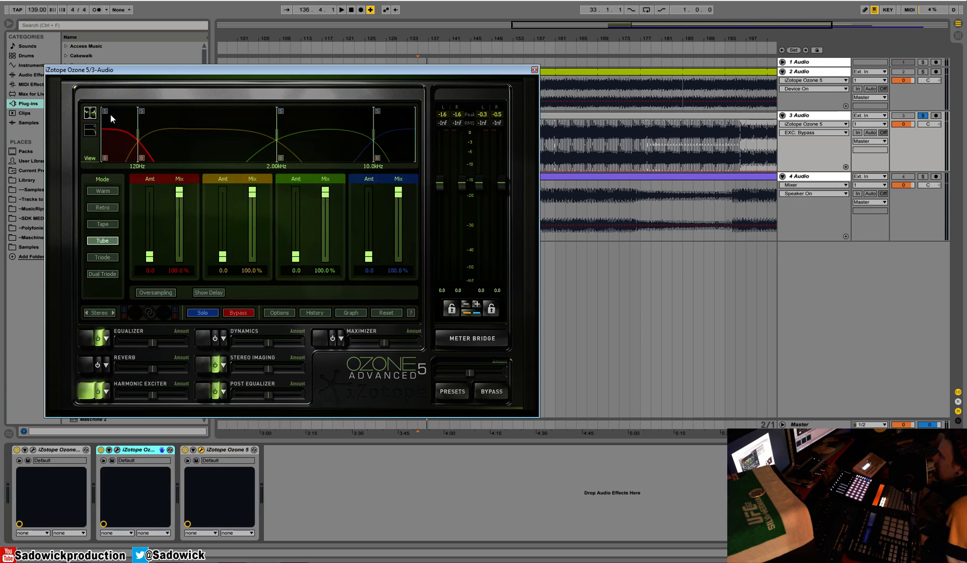
pyautogui.press('space')
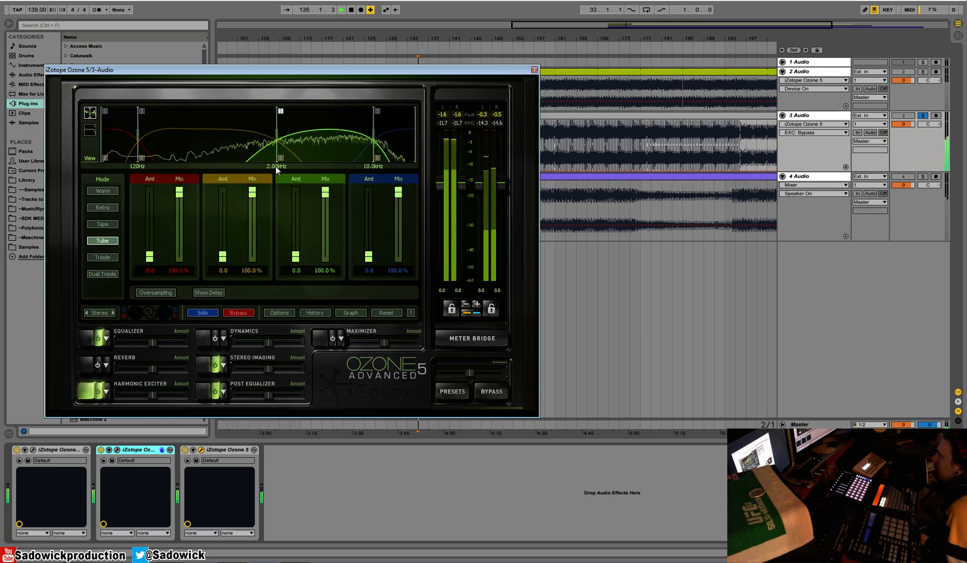
pyautogui.moveTo(295, 256); pyautogui.dragTo(298, 195)
pyautogui.click(99, 224)
pyautogui.moveTo(295, 235); pyautogui.dragTo(295, 251)
# Switch the exciter to Triode mode and move the excitation from band 3 (0.0) to band 2 (0.8)
pyautogui.click(102, 257)
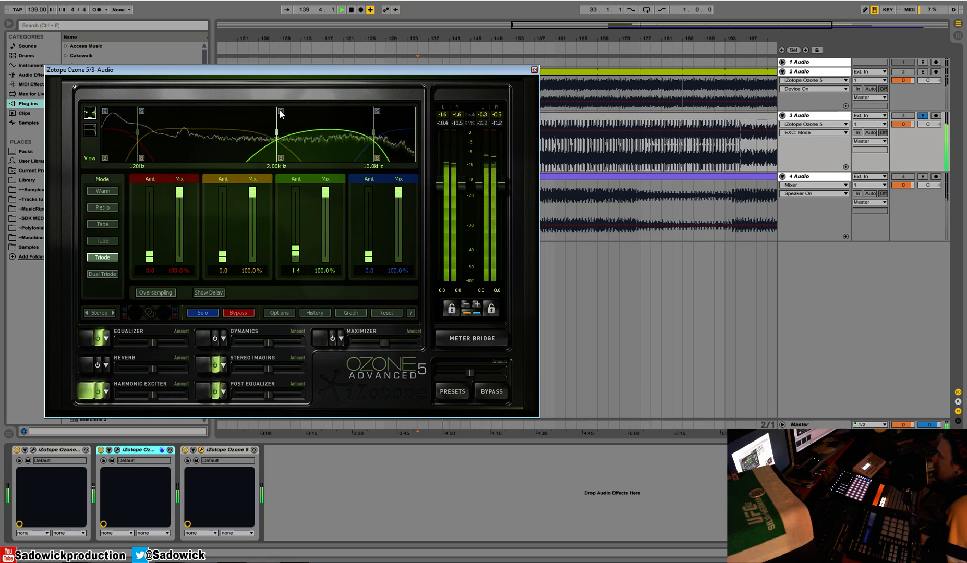
pyautogui.moveTo(301, 254); pyautogui.dragTo(298, 280)
pyautogui.moveTo(221, 259)
pyautogui.mouseDown()
pyautogui.moveTo(221, 226)
pyautogui.moveTo(222, 261)
pyautogui.mouseUp()
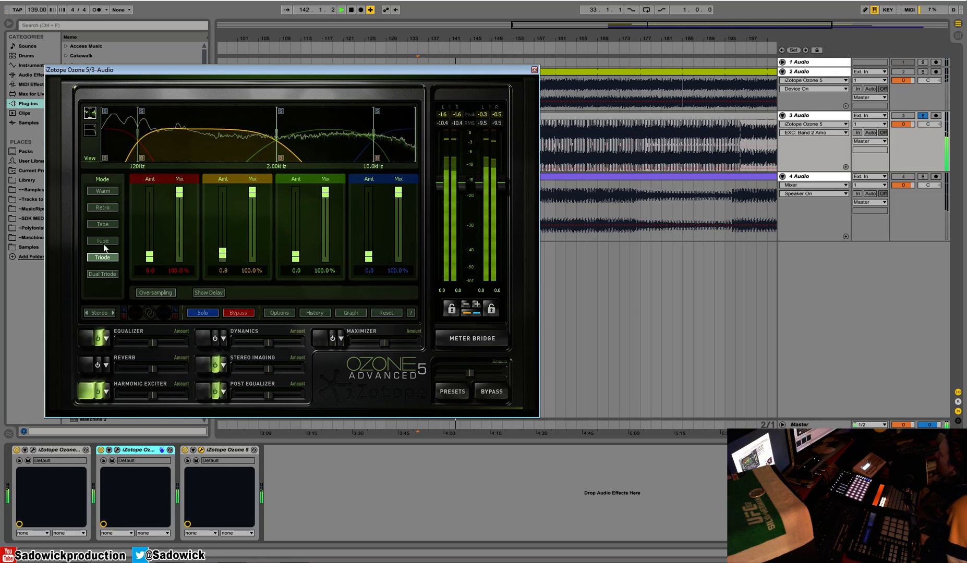
# Try the exciter in Tube mode, settle on Tape, and set band 2 to an amount of 1.6 with a 26.6% mix
pyautogui.click(102, 240)
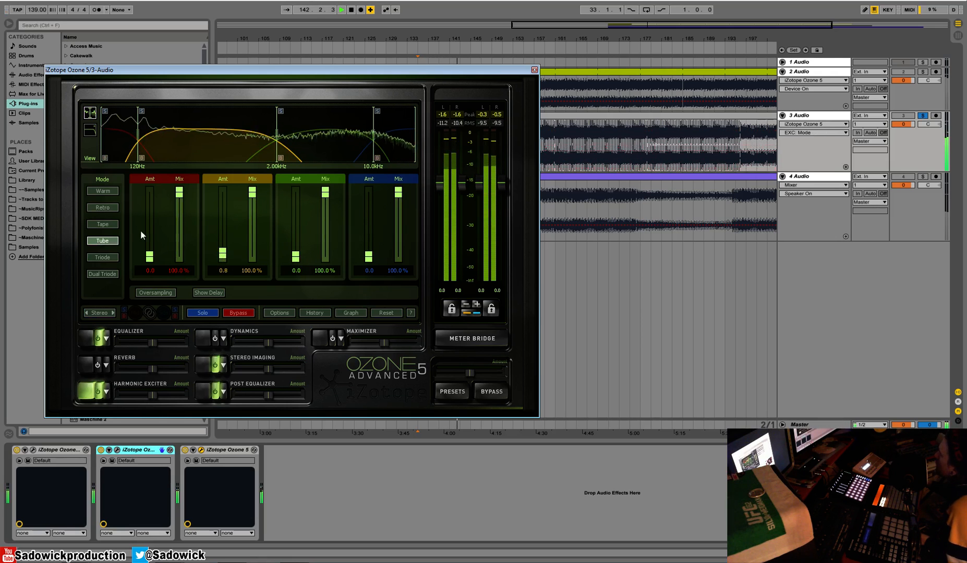
pyautogui.click(102, 224)
pyautogui.moveTo(222, 255)
pyautogui.mouseDown()
pyautogui.moveTo(221, 229)
pyautogui.moveTo(222, 249)
pyautogui.mouseUp()
pyautogui.moveTo(254, 195); pyautogui.dragTo(220, 254)
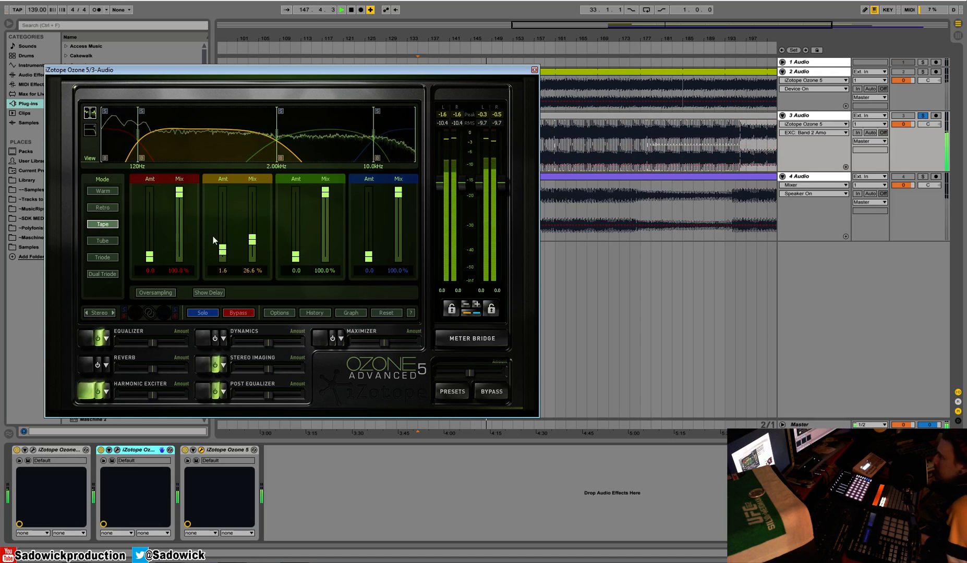
# Compare the Harmonic Exciter bypassed and active, lower band 2's amount to 0.8, and stop playback and close the plug-in window
pyautogui.click(98, 393)
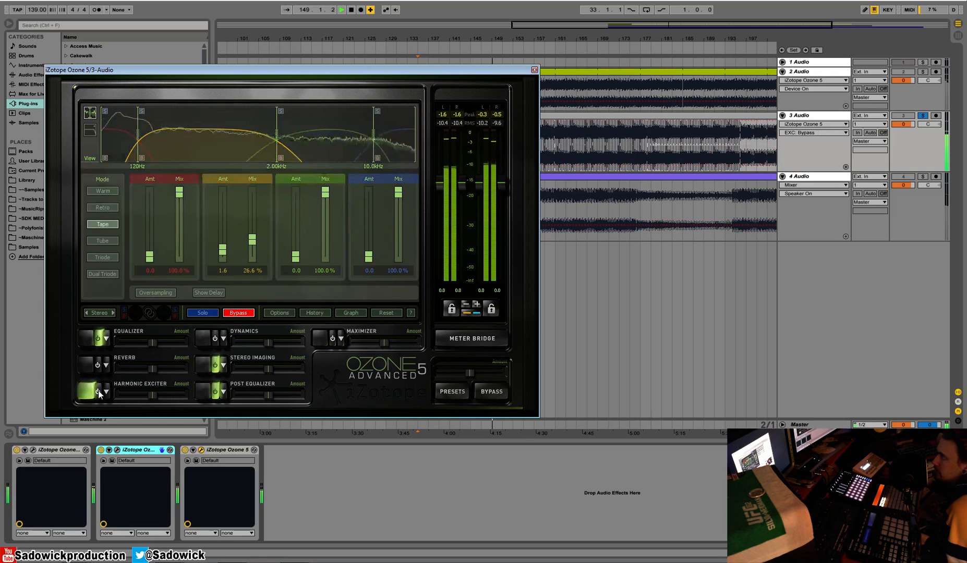
pyautogui.click(98, 393)
pyautogui.moveTo(226, 253); pyautogui.dragTo(226, 256)
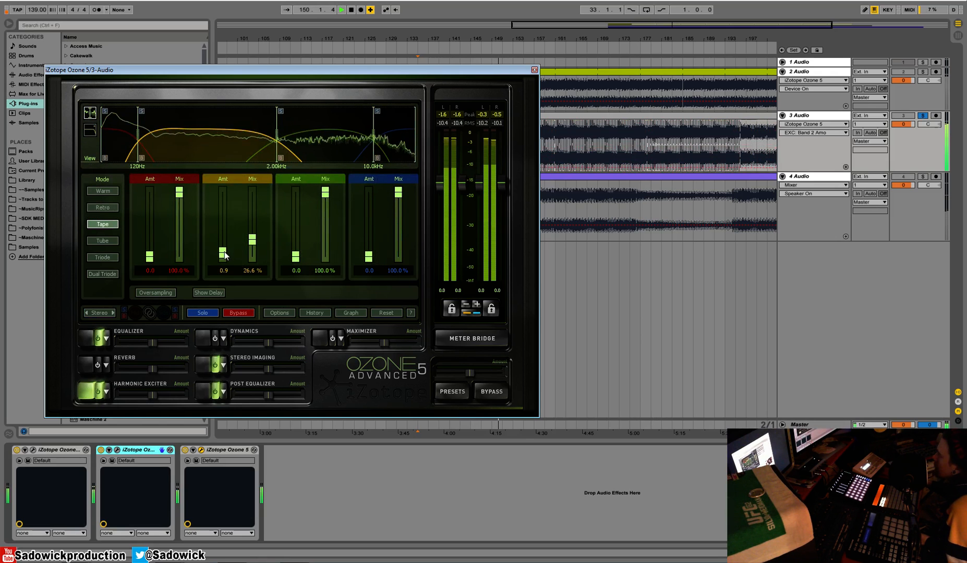
pyautogui.press('space')
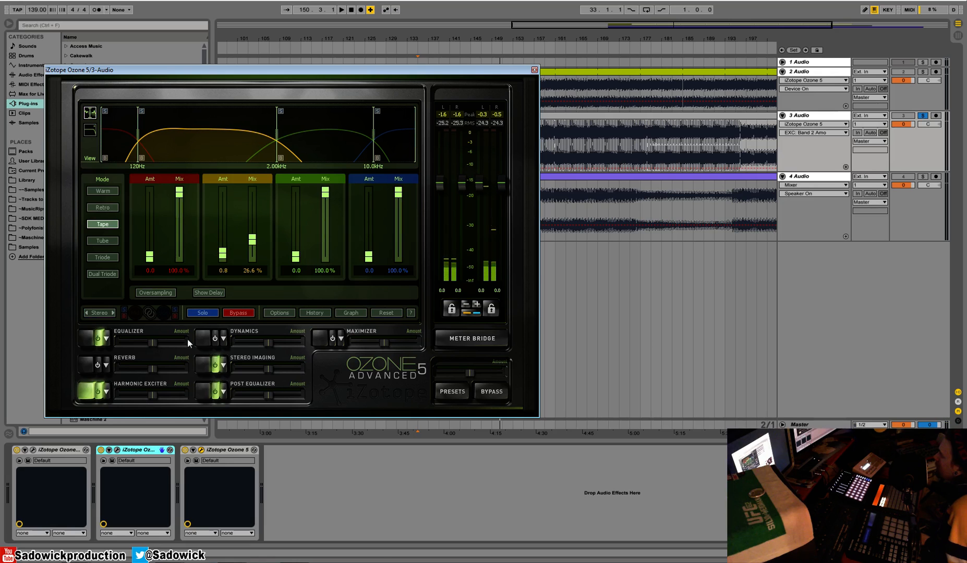
pyautogui.click(535, 70)
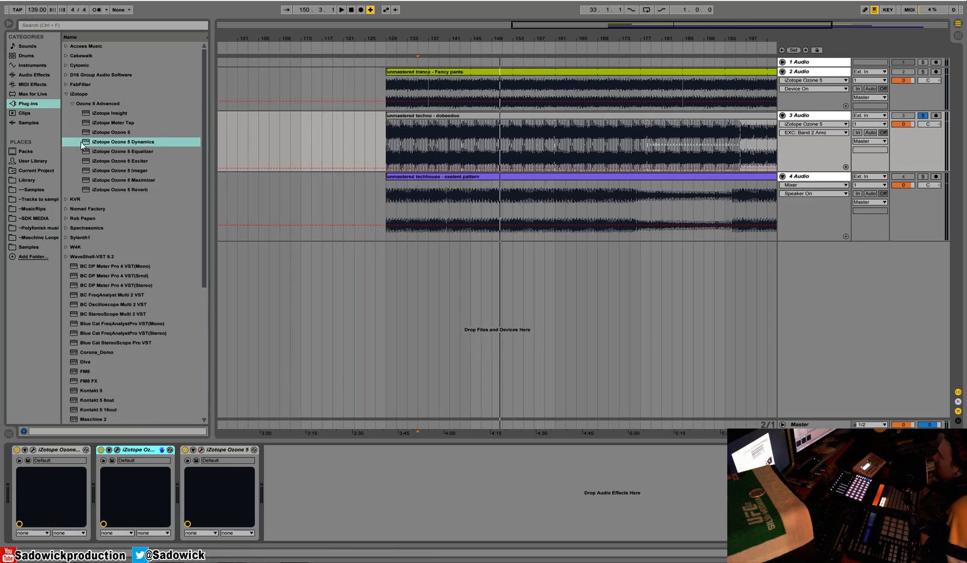
# Add iZotope Ozone 5 Equalizer at the end of the techno track's device chain and leave only its window open
pyautogui.click(111, 152)
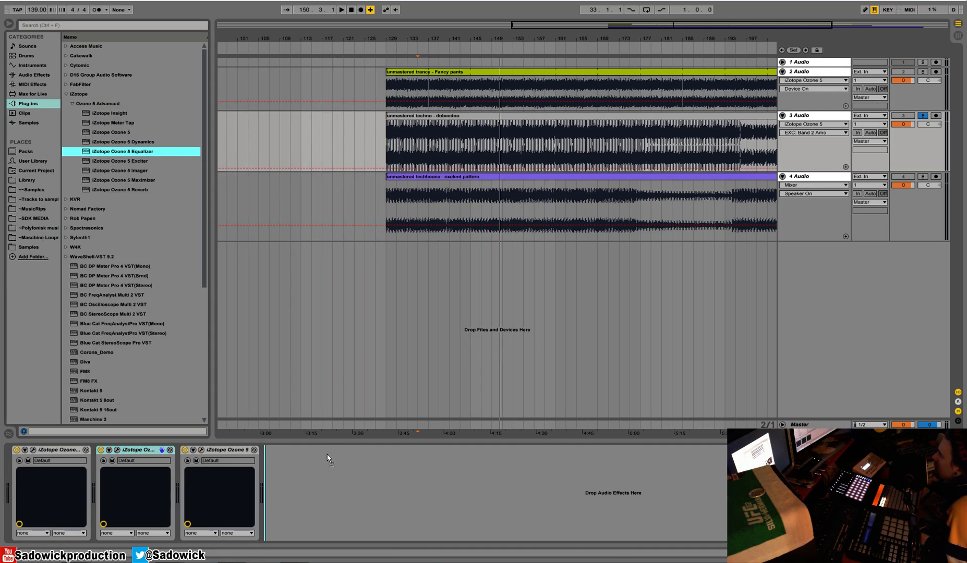
pyautogui.click(201, 450)
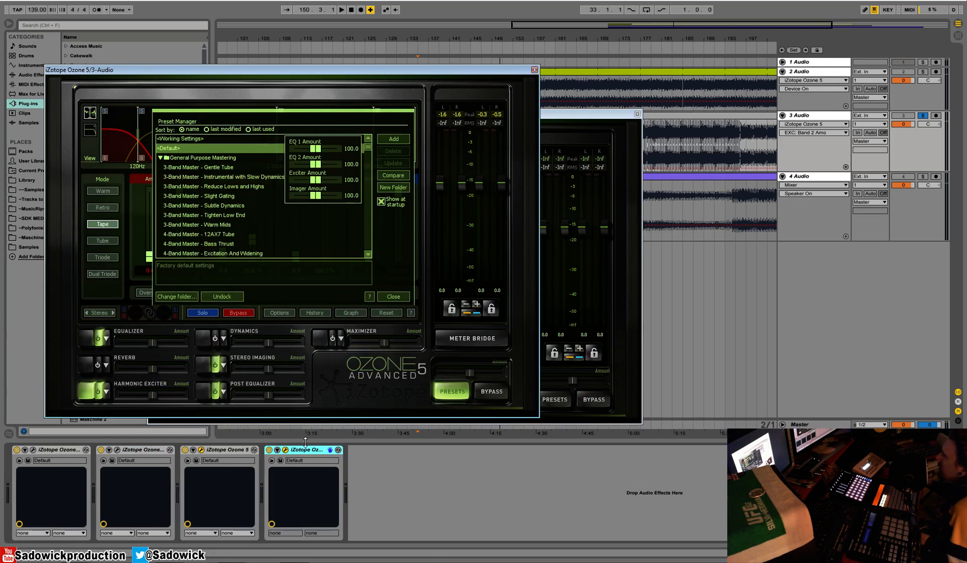
pyautogui.click(534, 69)
# Switch the equalizer to Digital mode and make band 1 a brickwall highpass at 29.9 Hz
pyautogui.click(197, 232)
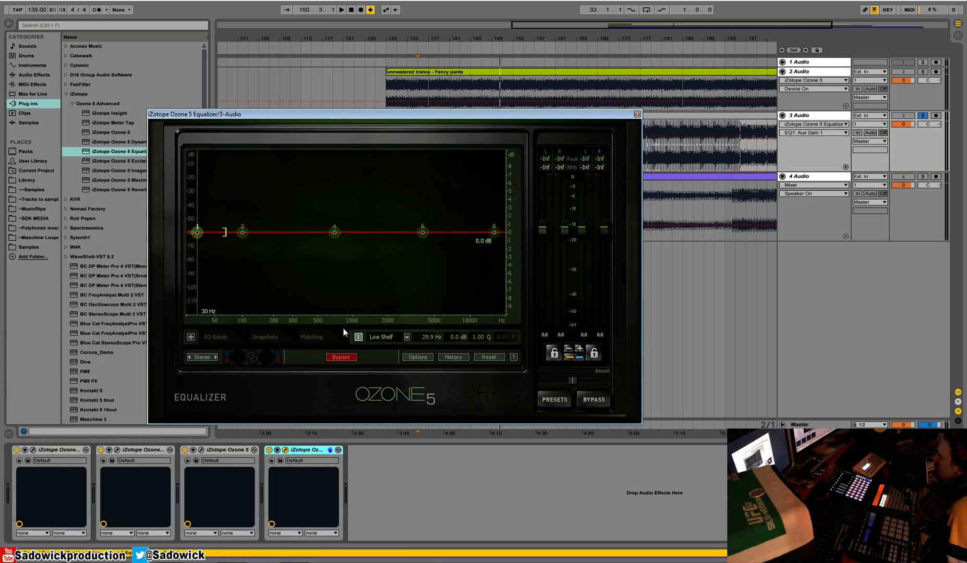
pyautogui.click(191, 338)
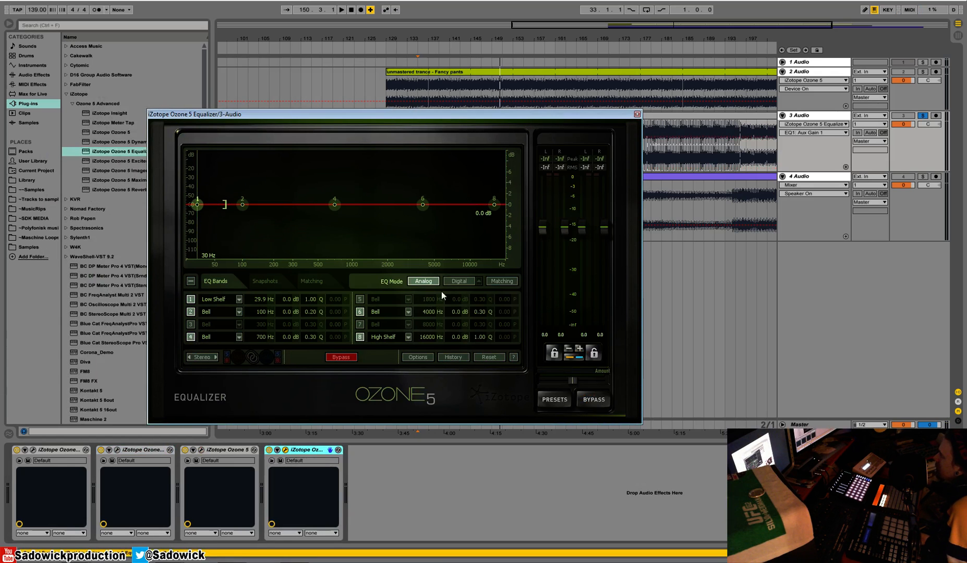
pyautogui.click(459, 281)
pyautogui.click(240, 300)
pyautogui.moveTo(221, 277)
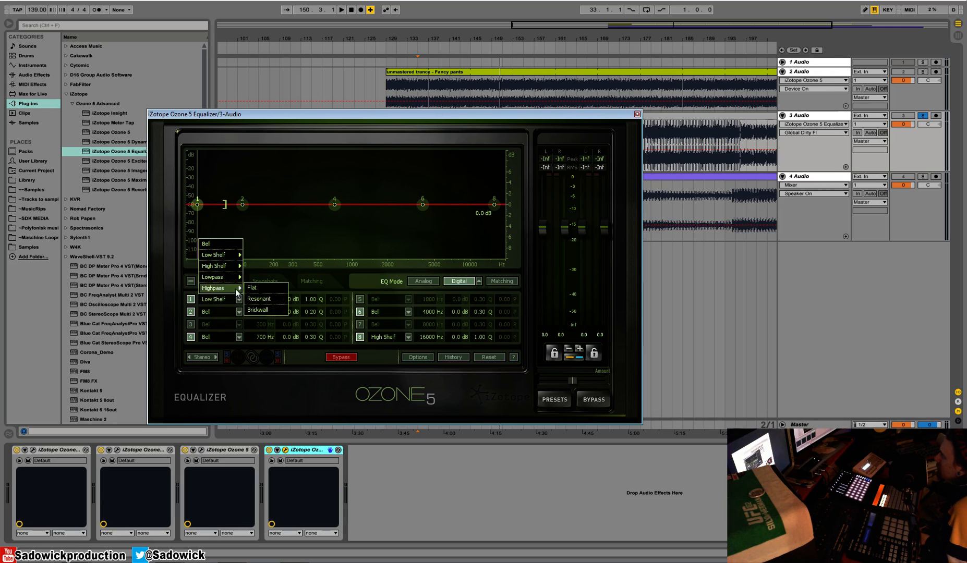
pyautogui.click(269, 310)
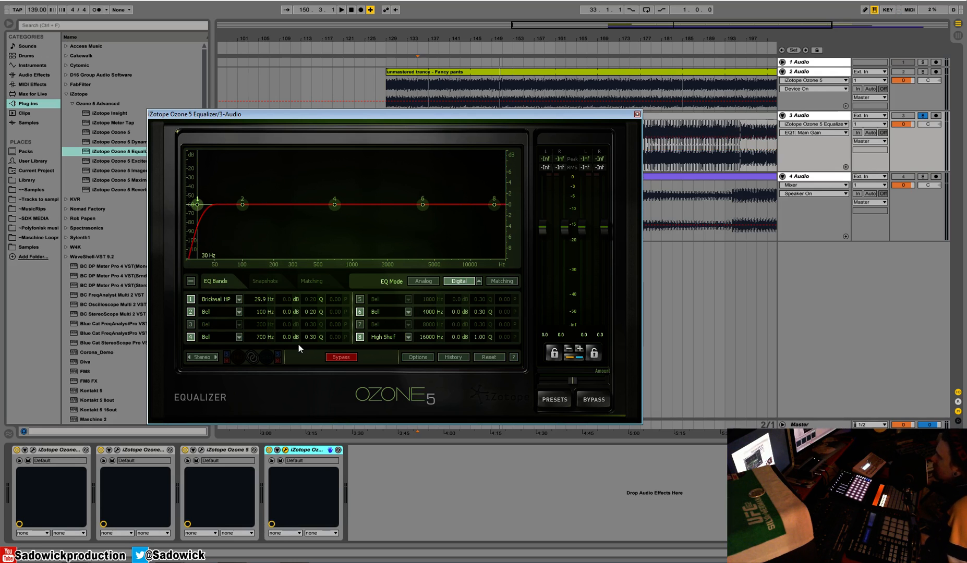
# Make equalizer band 8 a brickwall lowpass at about 17694 Hz and close the equalizer
pyautogui.press('space')
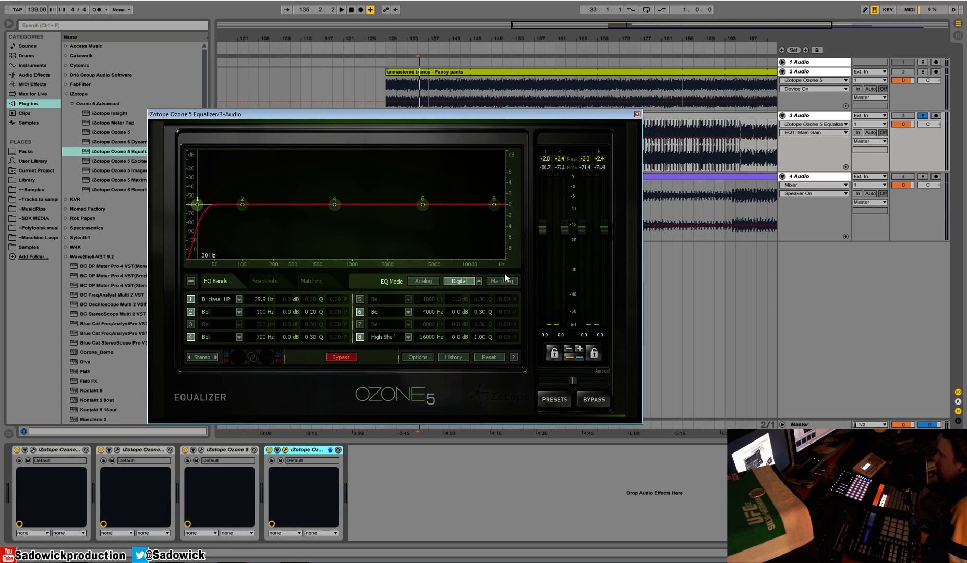
pyautogui.moveTo(493, 205); pyautogui.dragTo(493, 208)
pyautogui.click(408, 337)
pyautogui.moveTo(406, 315)
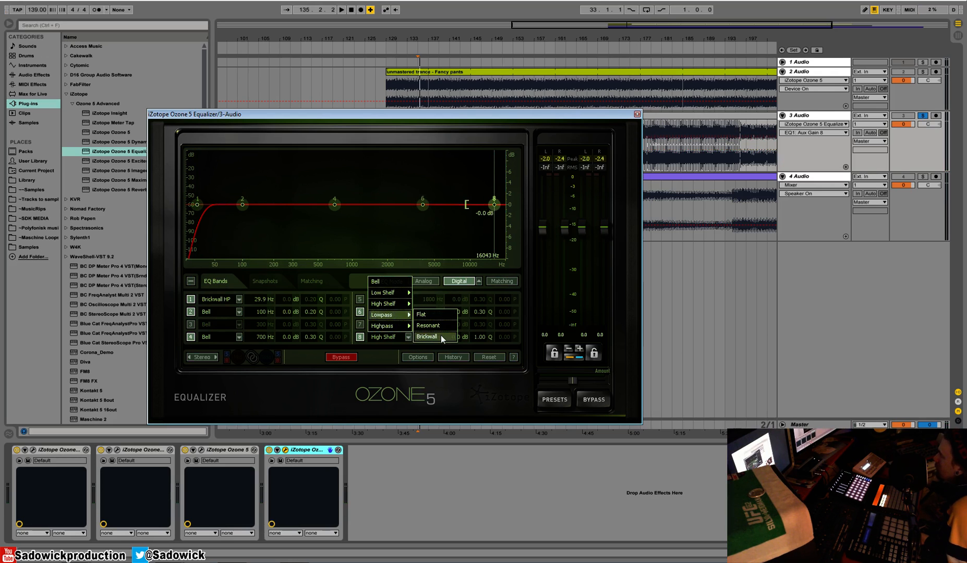
pyautogui.click(427, 336)
pyautogui.moveTo(499, 209); pyautogui.dragTo(500, 205)
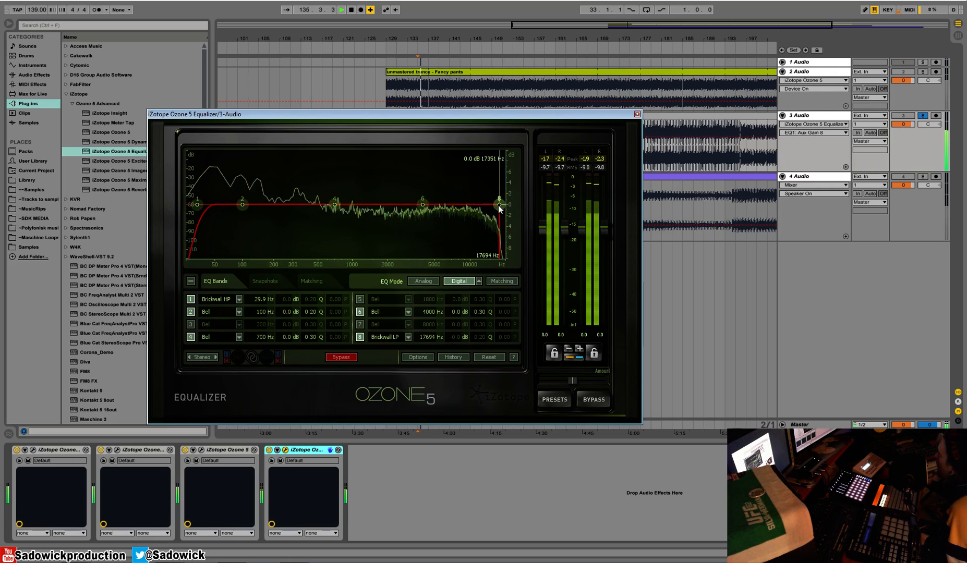
pyautogui.click(637, 115)
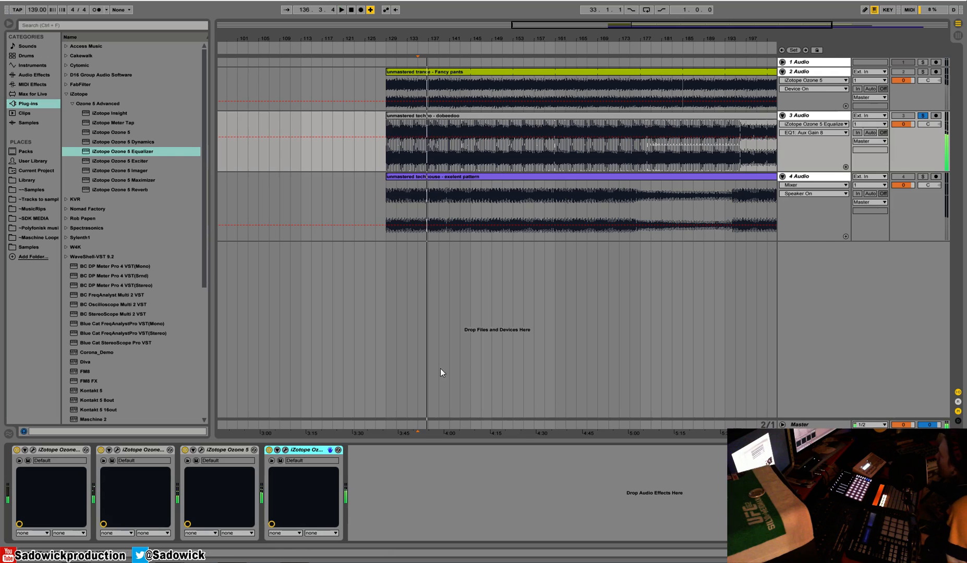
# Reopen the equalizer and shape band 6 into a cut of about -1.3 dB at 7321 Hz with Q 0.84
pyautogui.click(286, 450)
pyautogui.moveTo(423, 205); pyautogui.dragTo(468, 215)
pyautogui.press('space')
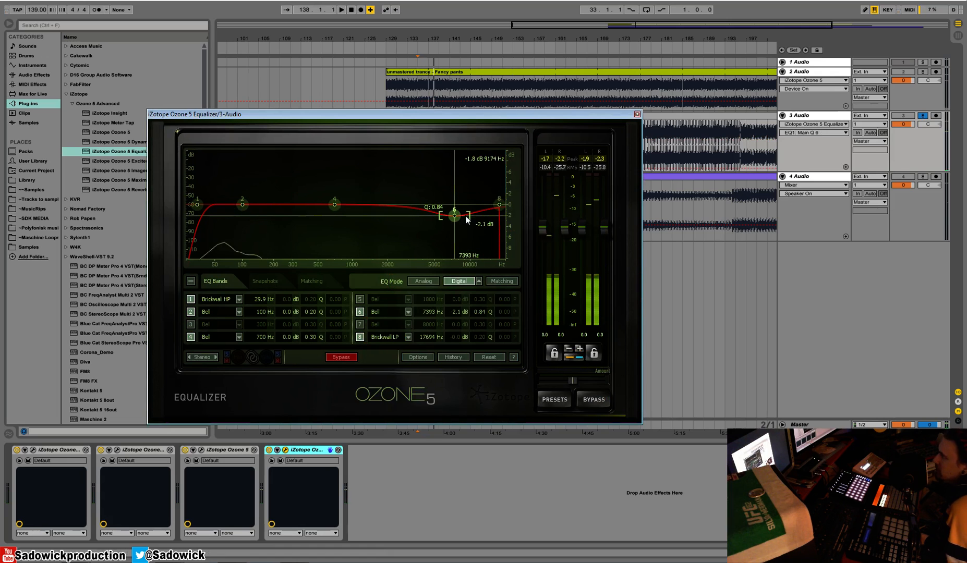
pyautogui.moveTo(457, 217); pyautogui.dragTo(457, 215)
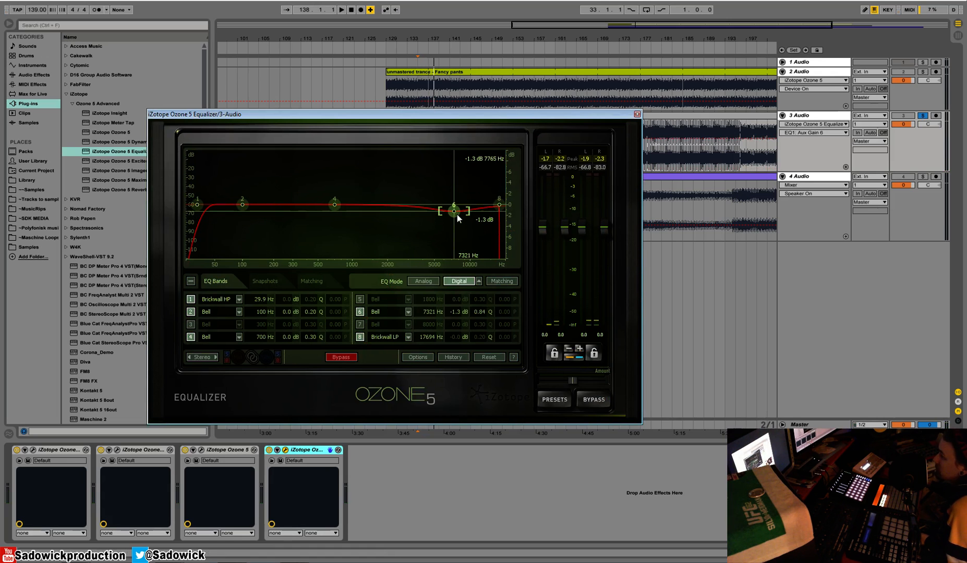
# Retune the band 6 cut to about 8317 Hz, -1.3 dB and Q 0.91, comparing playback with the equalizer bypassed
pyautogui.press('space')
pyautogui.moveTo(459, 216)
pyautogui.mouseDown()
pyautogui.moveTo(479, 217)
pyautogui.moveTo(467, 214)
pyautogui.mouseUp()
pyautogui.press('space')
pyautogui.press('space')
pyautogui.click(598, 391)
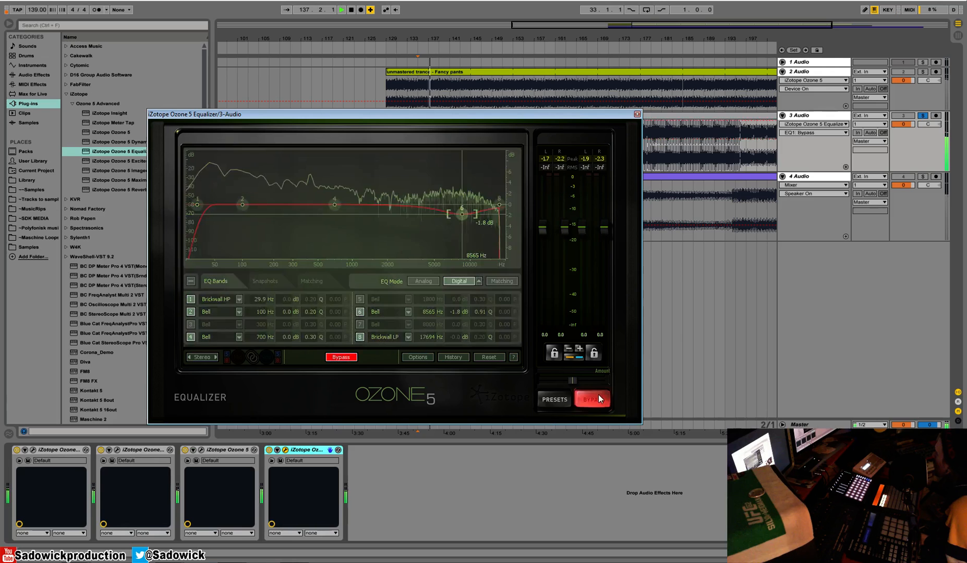
pyautogui.click(598, 395)
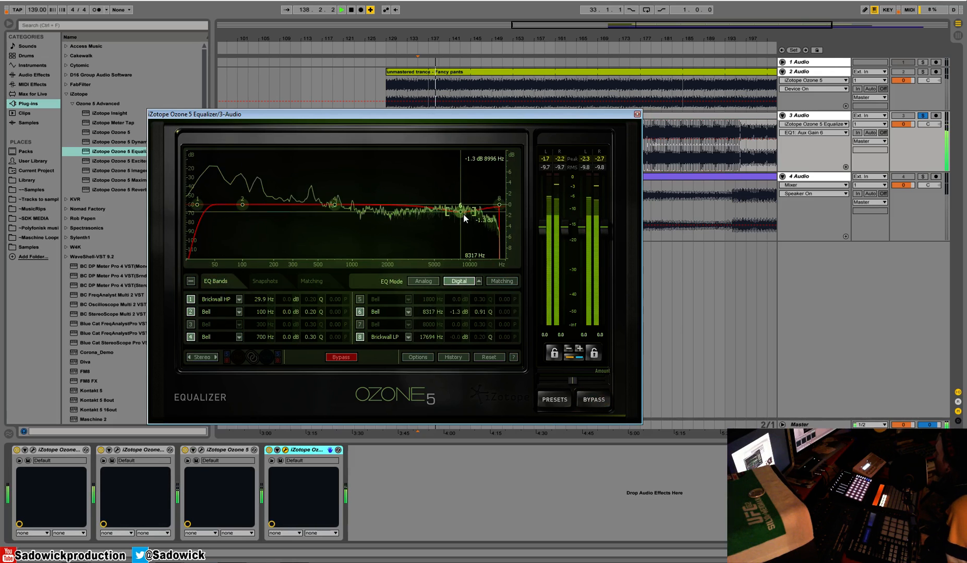
pyautogui.click(637, 114)
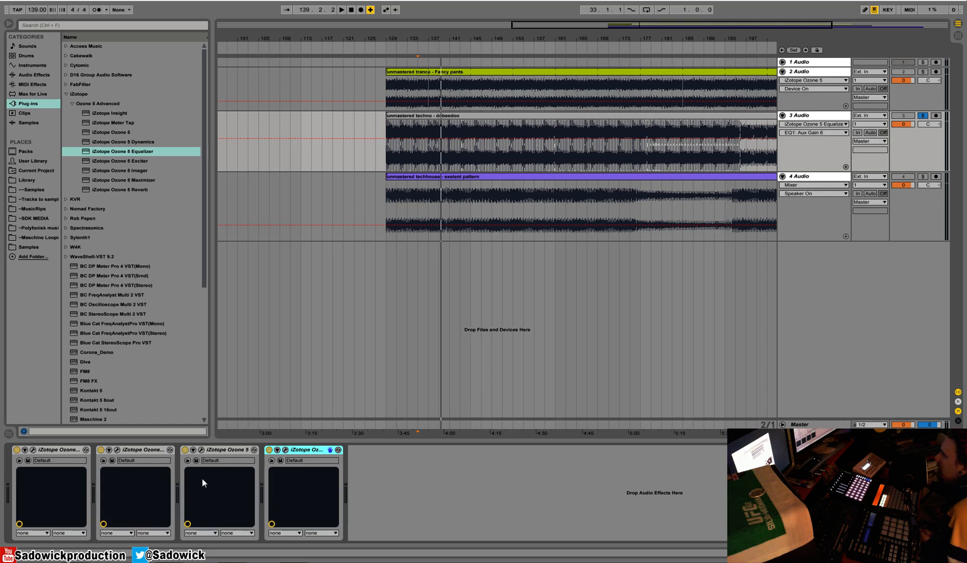
# Reopen the full Ozone 5 device to review its Harmonic Exciter settings, dismissing the preset manager, and close it
pyautogui.click(202, 449)
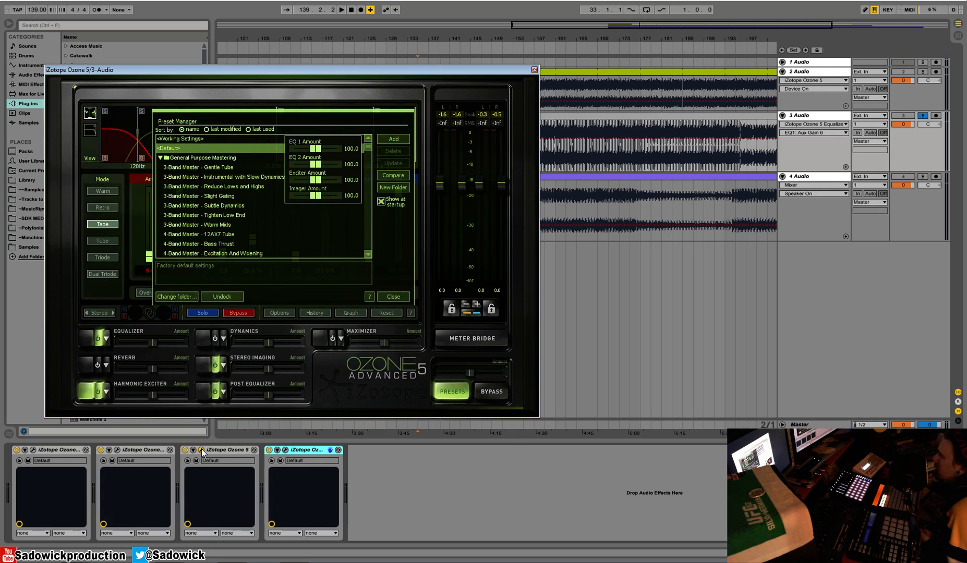
pyautogui.click(392, 297)
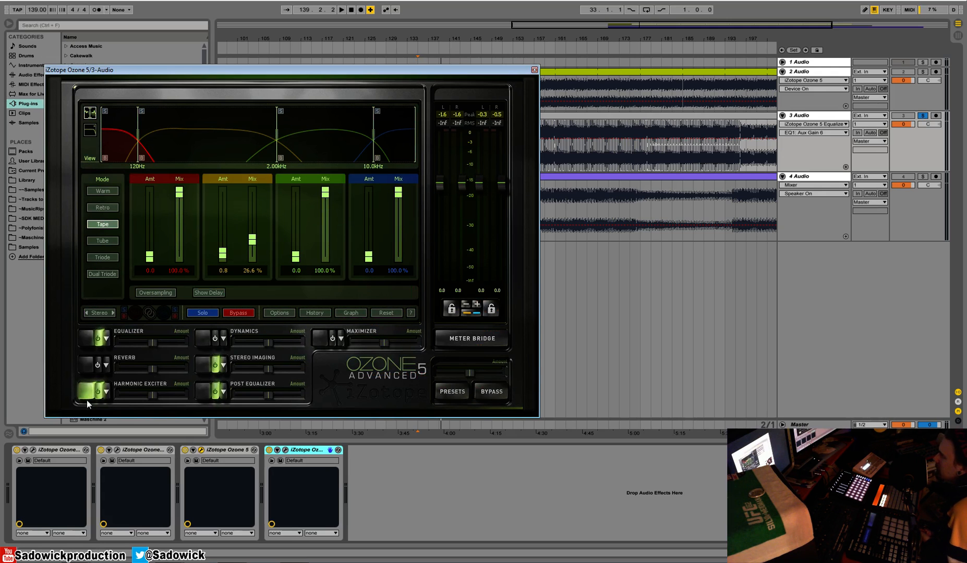
pyautogui.click(534, 70)
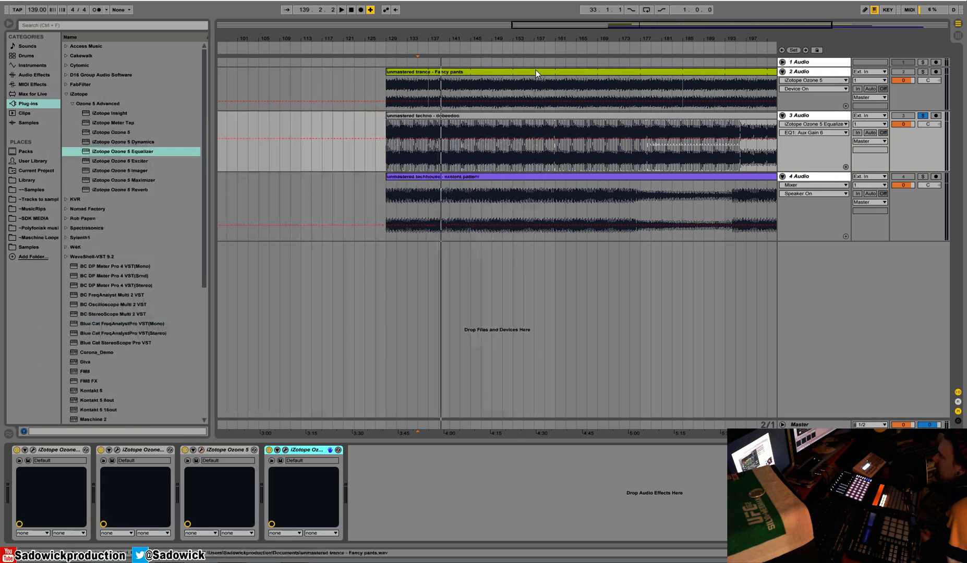
# Add iZotope Ozone 5 Maximizer at the end of the device chain and lower its threshold to -2.2 during playback
pyautogui.click(111, 180)
pyautogui.moveTo(423, 484); pyautogui.dragTo(452, 445)
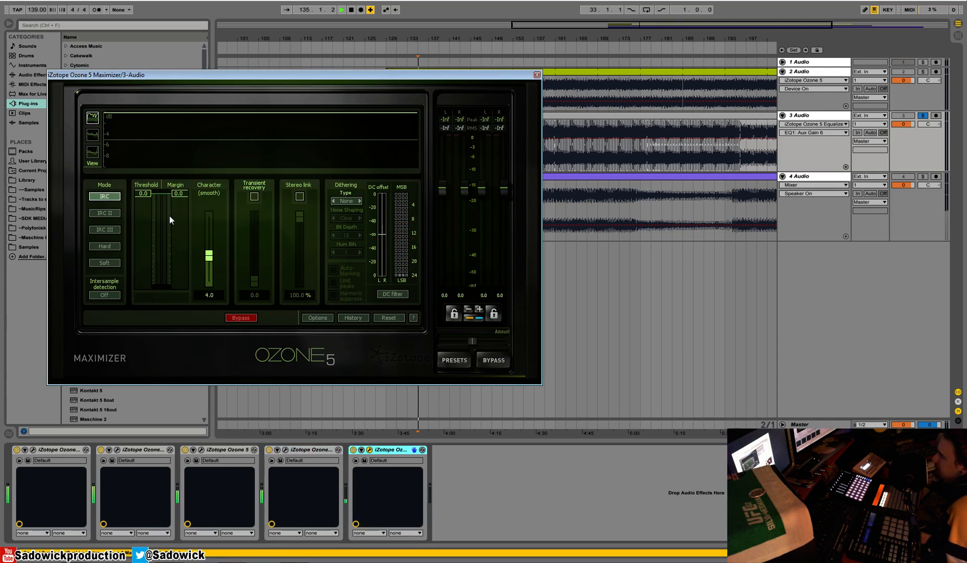
pyautogui.press('space')
pyautogui.moveTo(144, 194); pyautogui.dragTo(142, 225)
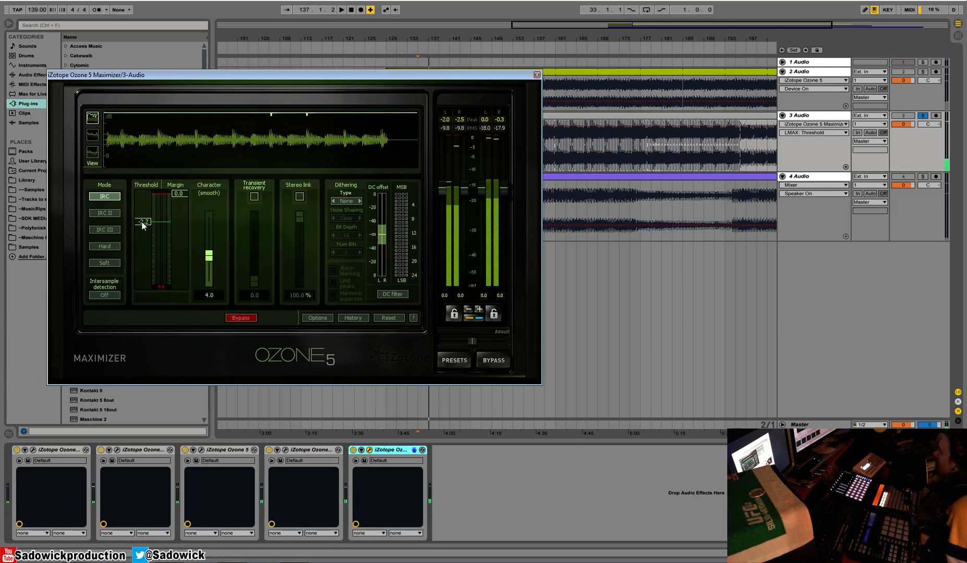
pyautogui.press('space')
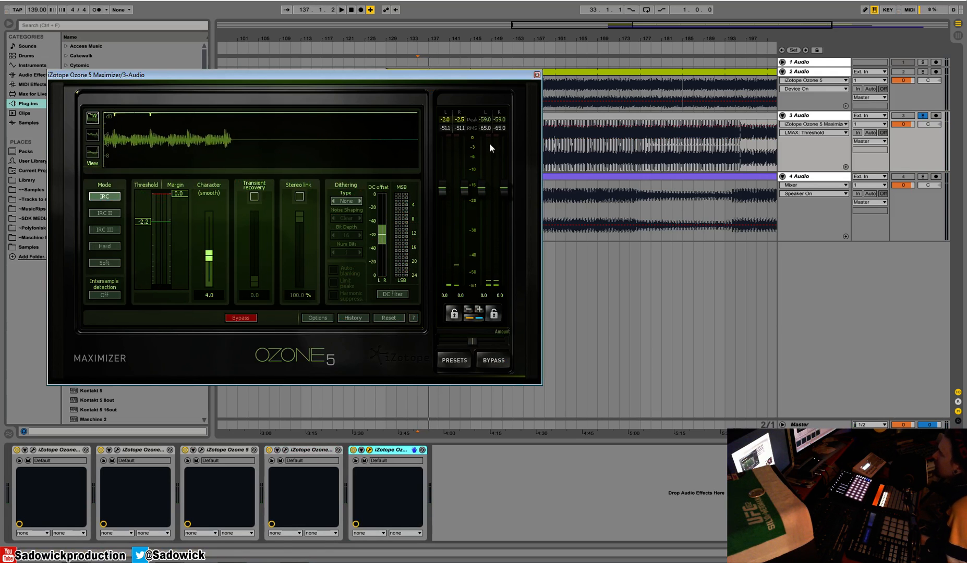
# Keep the maximizer margin at 0.0, switch the limiting mode to IRC III, and raise the threshold to -1.7 while playing
pyautogui.moveTo(179, 196); pyautogui.dragTo(188, 189)
pyautogui.press('space')
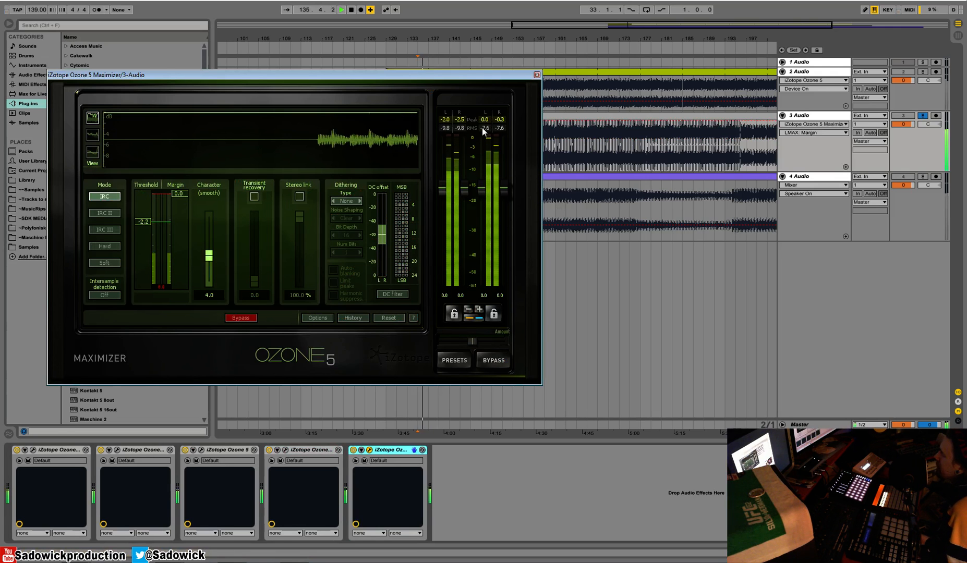
pyautogui.moveTo(142, 225); pyautogui.dragTo(142, 222)
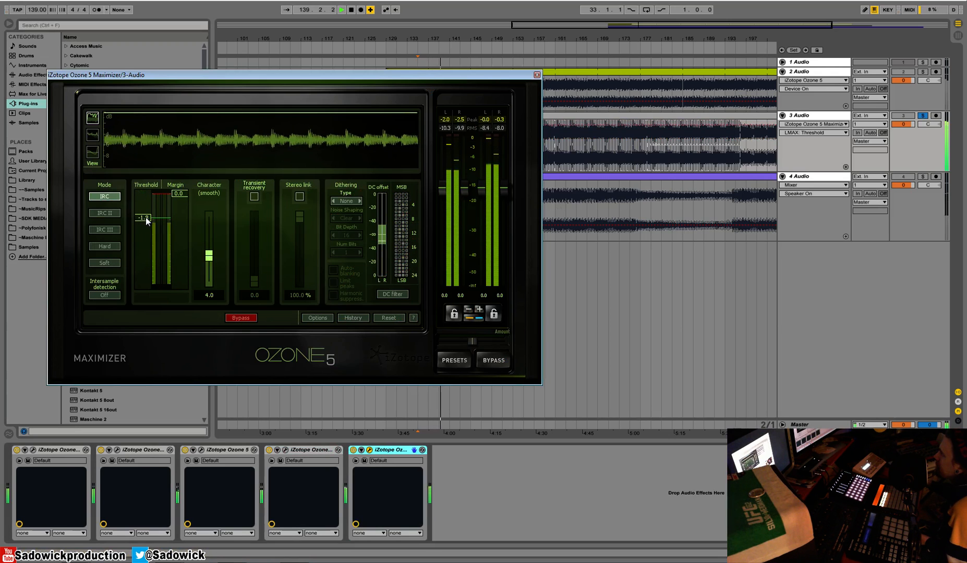
pyautogui.click(105, 230)
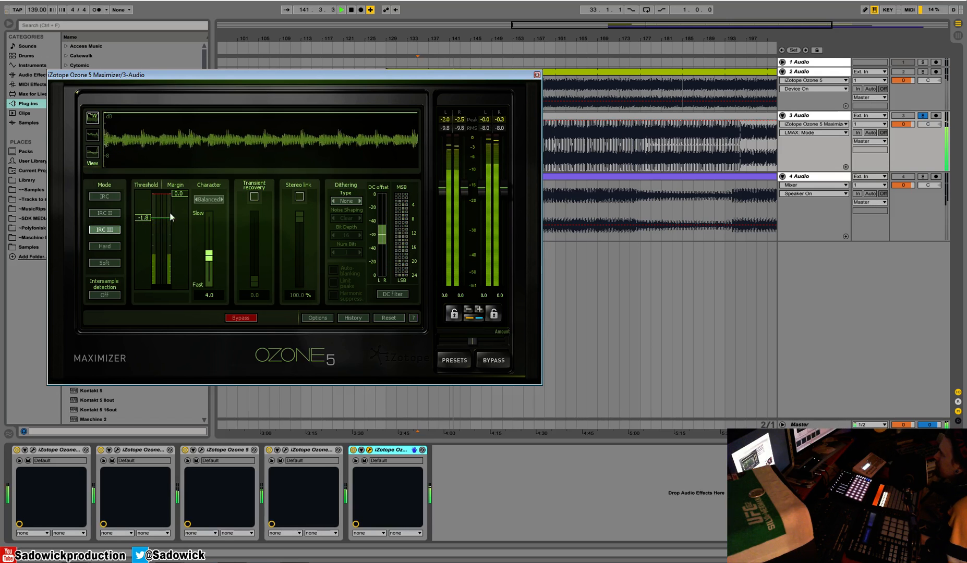
pyautogui.click(145, 219)
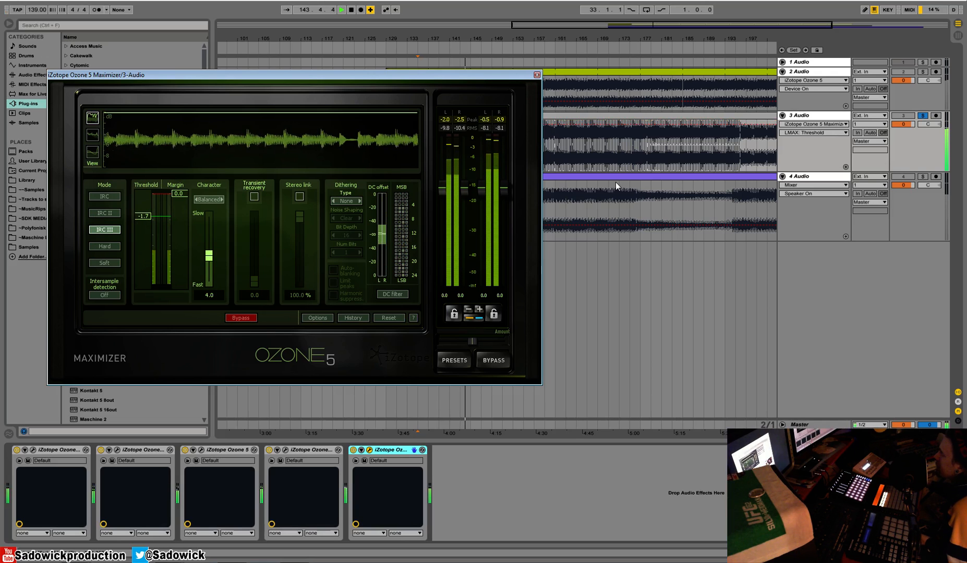
pyautogui.press('space')
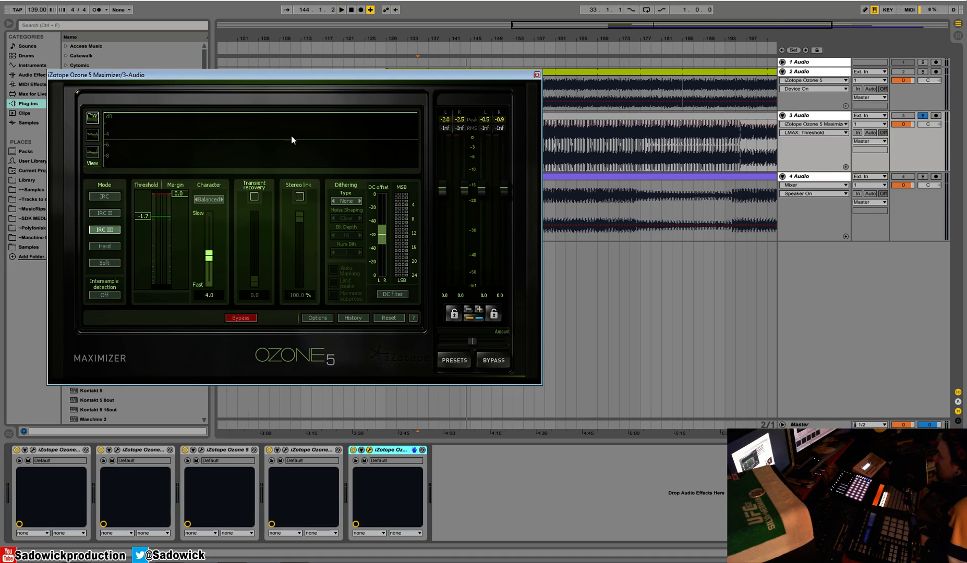
# Audition the maximizer and set its IRC III character to Pumping at 3.5
pyautogui.press('space')
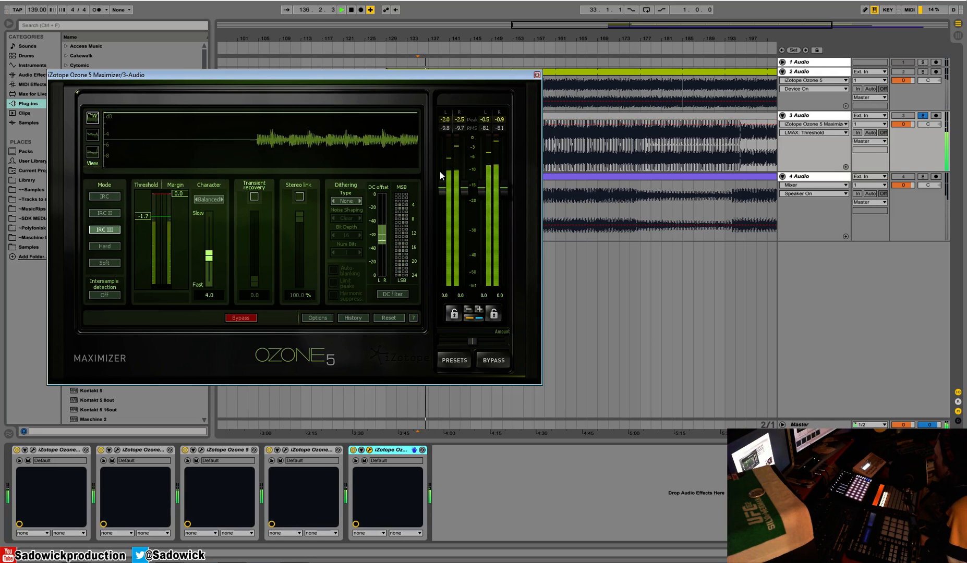
pyautogui.press('space')
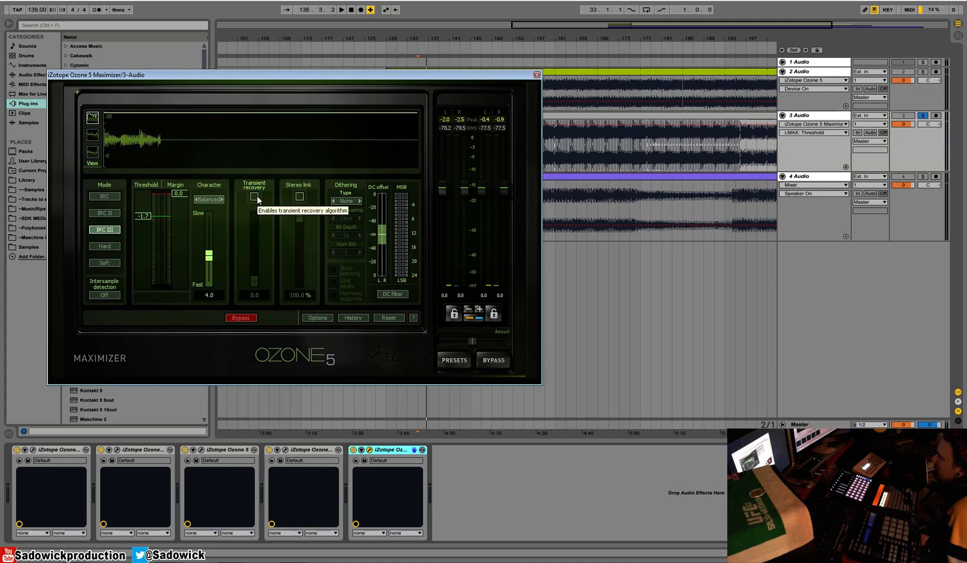
pyautogui.moveTo(208, 256)
pyautogui.mouseDown()
pyautogui.moveTo(209, 299)
pyautogui.moveTo(221, 175)
pyautogui.moveTo(213, 256)
pyautogui.mouseUp()
pyautogui.click(222, 200)
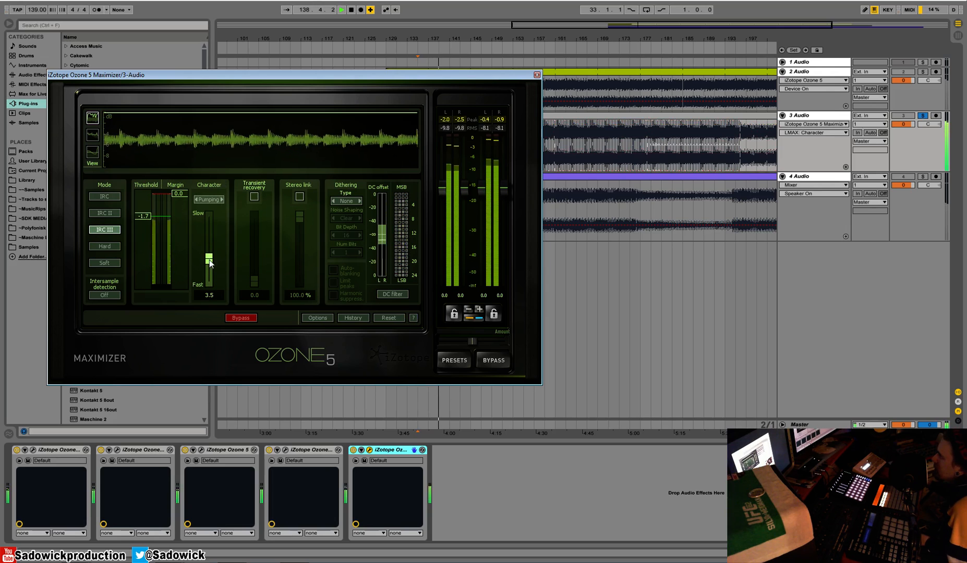
# Set the maximizer's IRC III character to Balanced at 4.8 and stop playback
pyautogui.moveTo(208, 261); pyautogui.dragTo(208, 258)
pyautogui.click(222, 200)
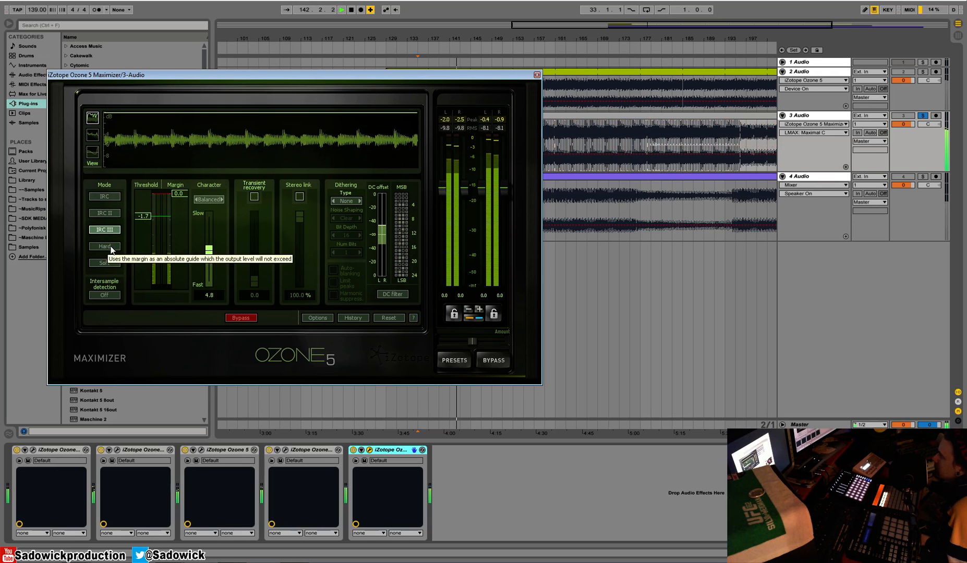
pyautogui.press('space')
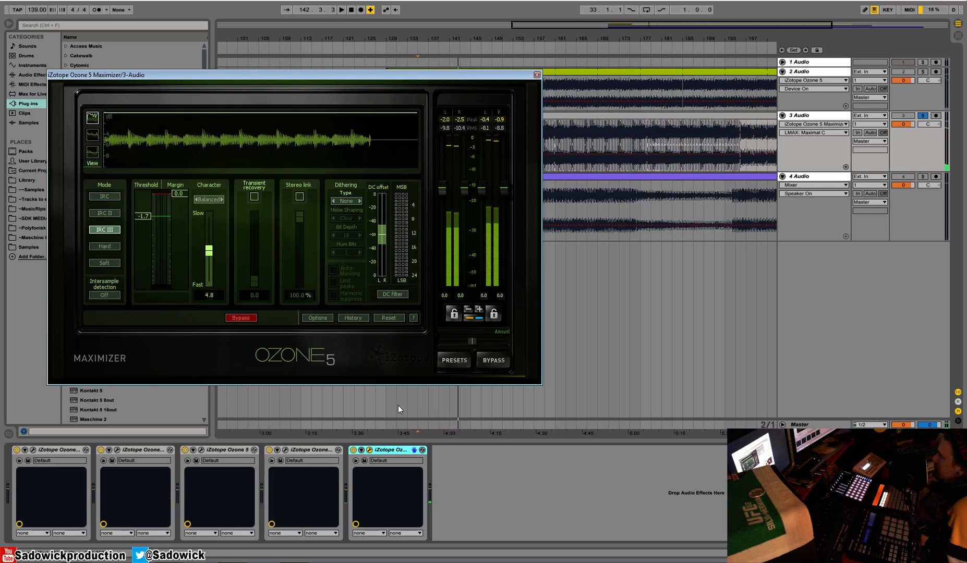
# Switch off all five Ozone devices in the chain and play the unprocessed track from near the clip's start
pyautogui.click(17, 450)
pyautogui.click(101, 450)
pyautogui.click(184, 451)
pyautogui.click(269, 450)
pyautogui.click(353, 450)
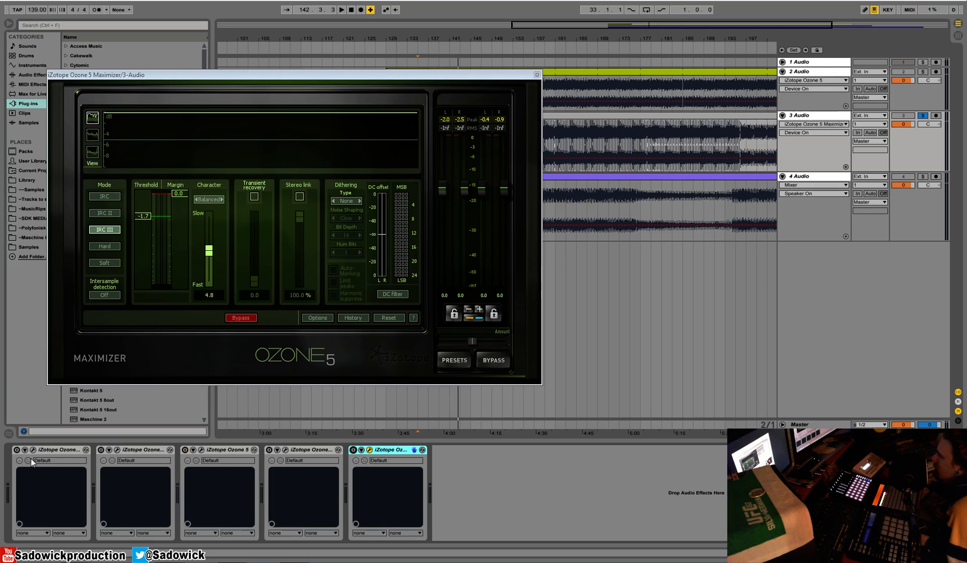
pyautogui.moveTo(478, 76); pyautogui.dragTo(490, 104)
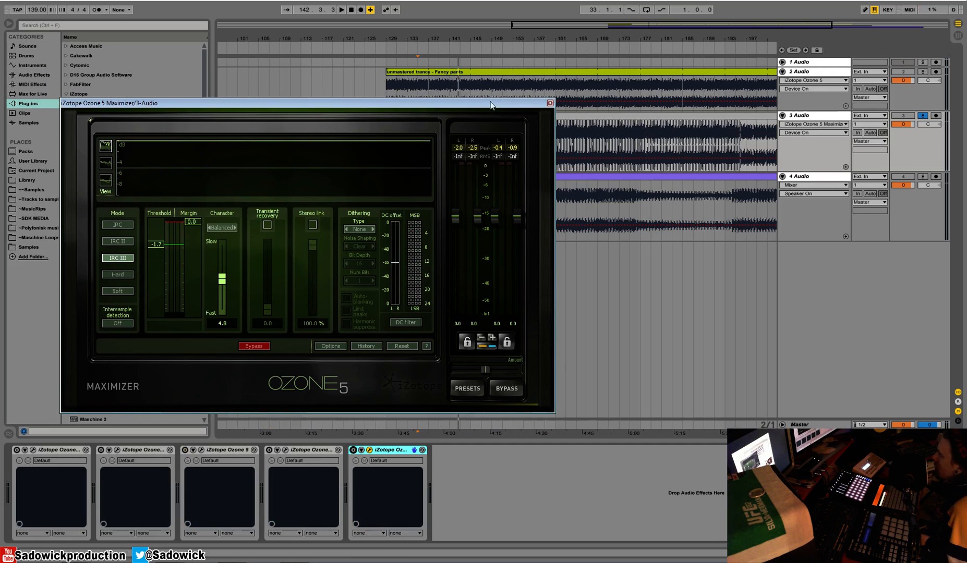
pyautogui.click(389, 48)
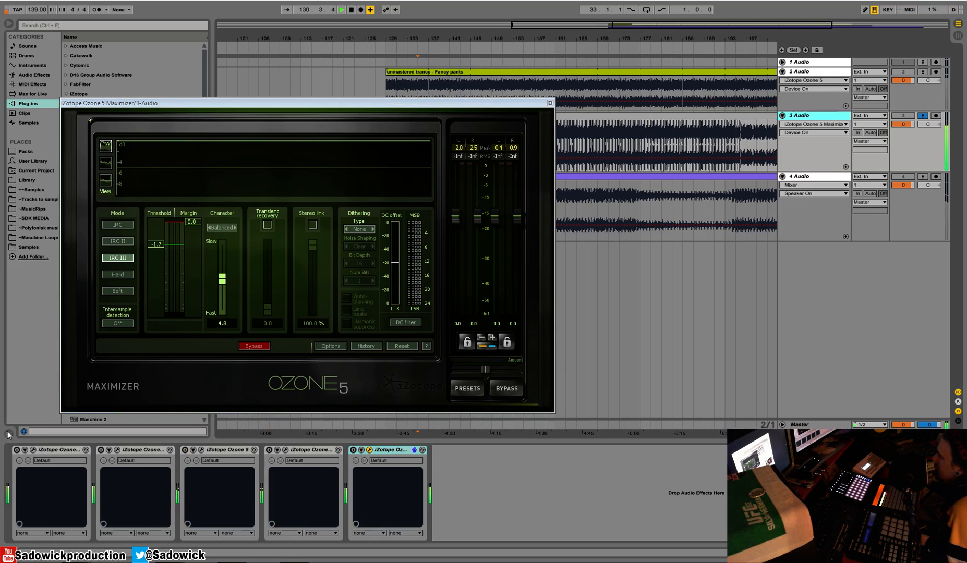
# Switch the five Ozone devices back on one at a time in chain order, listening to each one's contribution during playback
pyautogui.click(17, 450)
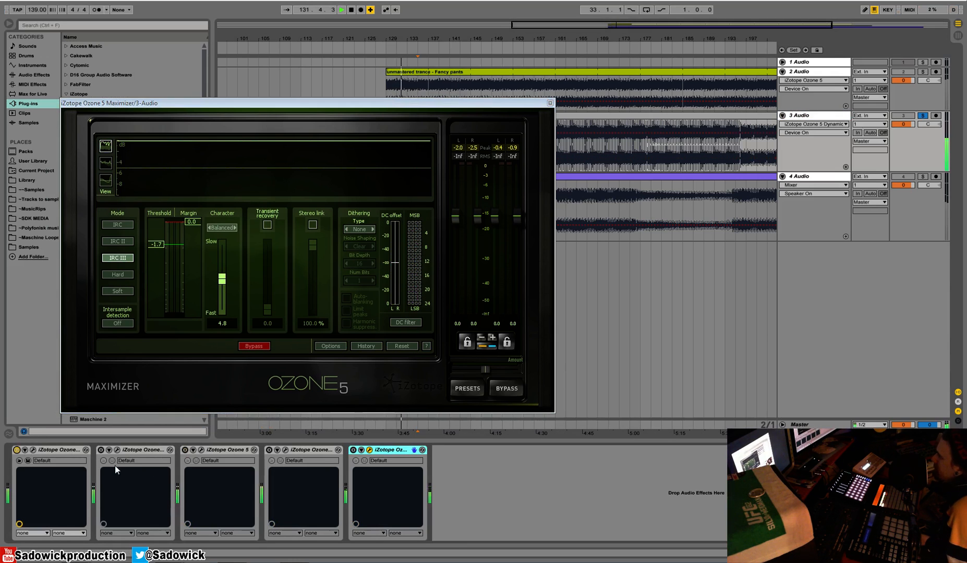
pyautogui.click(100, 451)
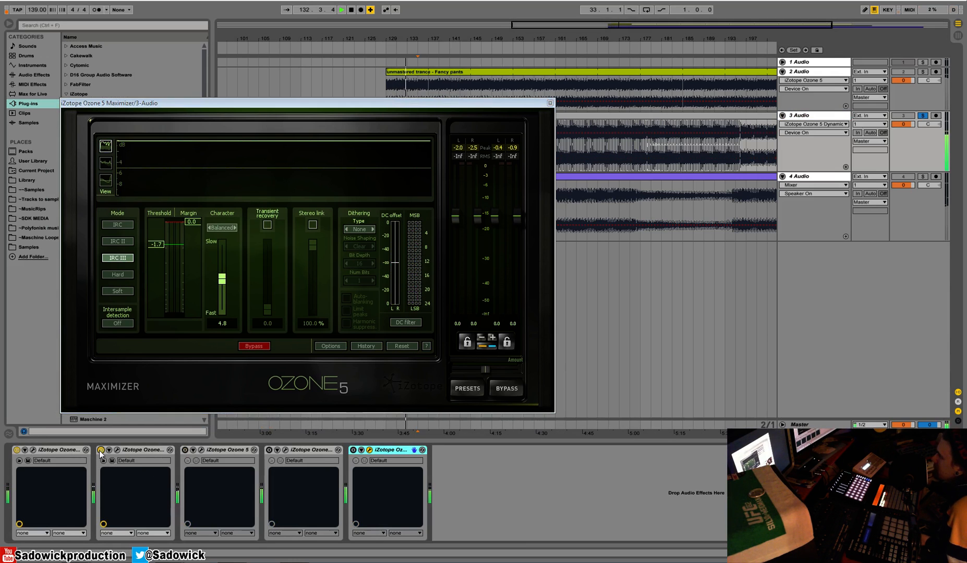
pyautogui.click(185, 451)
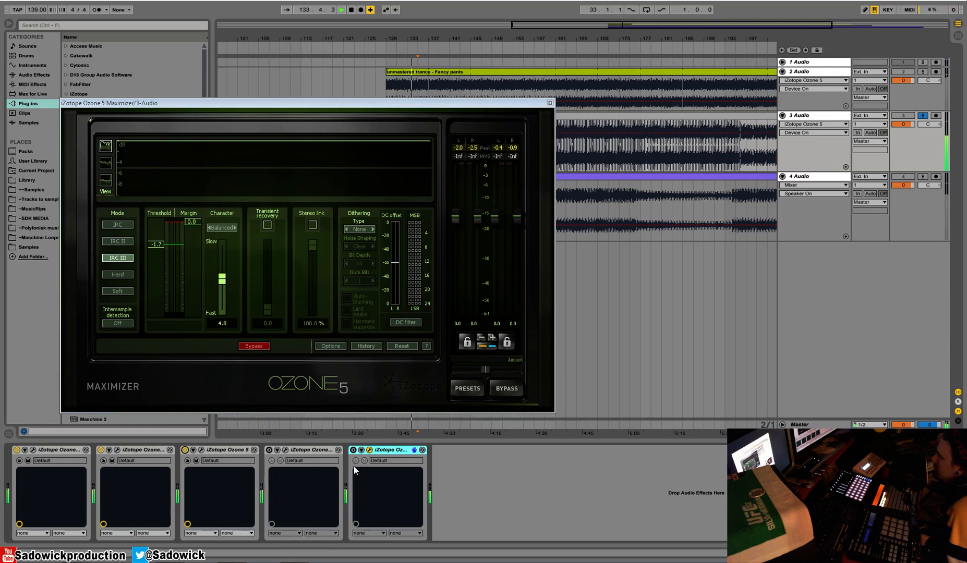
pyautogui.click(268, 450)
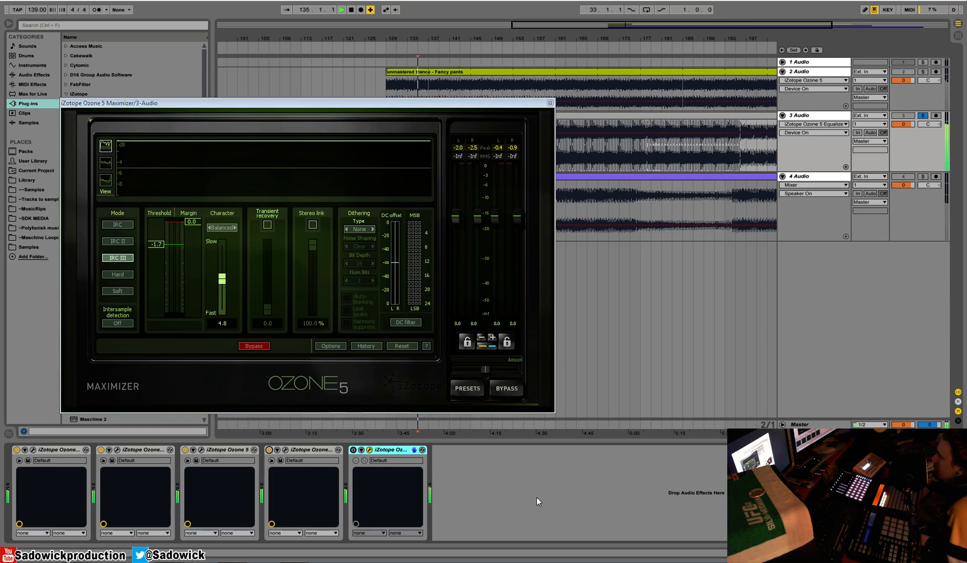
pyautogui.click(353, 450)
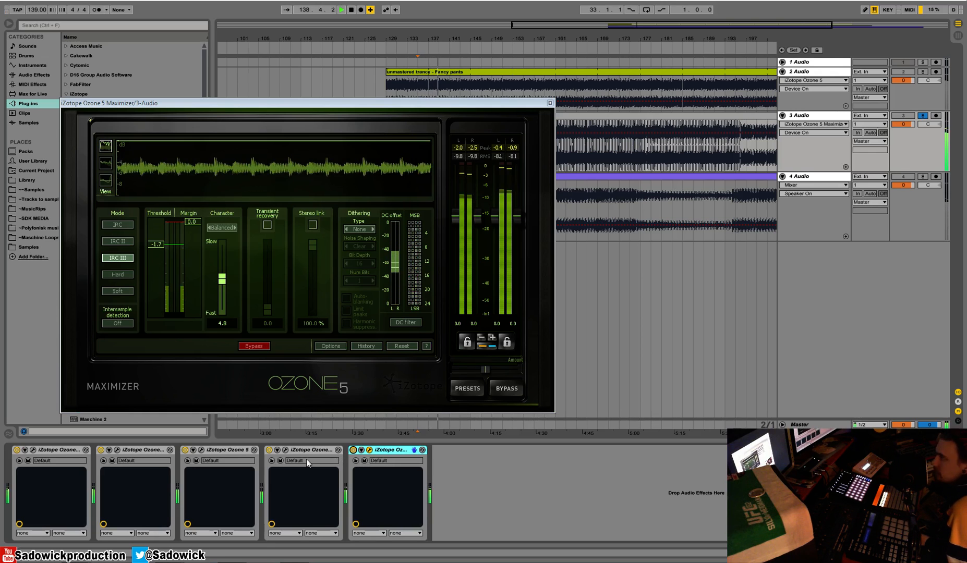
# Open the final Ozone 5 Equalizer, boost band 4 by 1.0 dB at about 2204 Hz, and compare the equalizer off and on
pyautogui.click(285, 450)
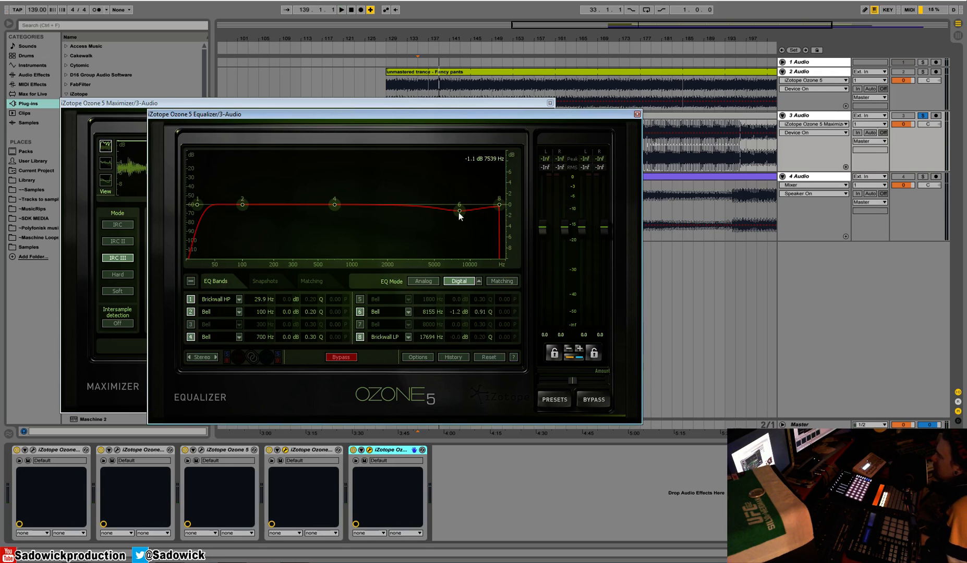
pyautogui.moveTo(334, 205); pyautogui.dragTo(394, 201)
pyautogui.press('space')
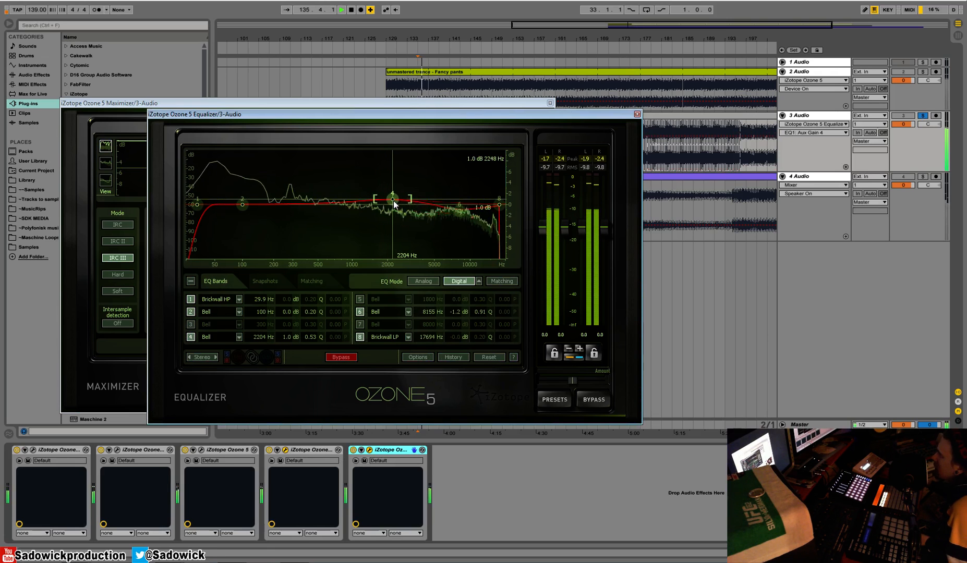
pyautogui.click(269, 450)
pyautogui.click(269, 450)
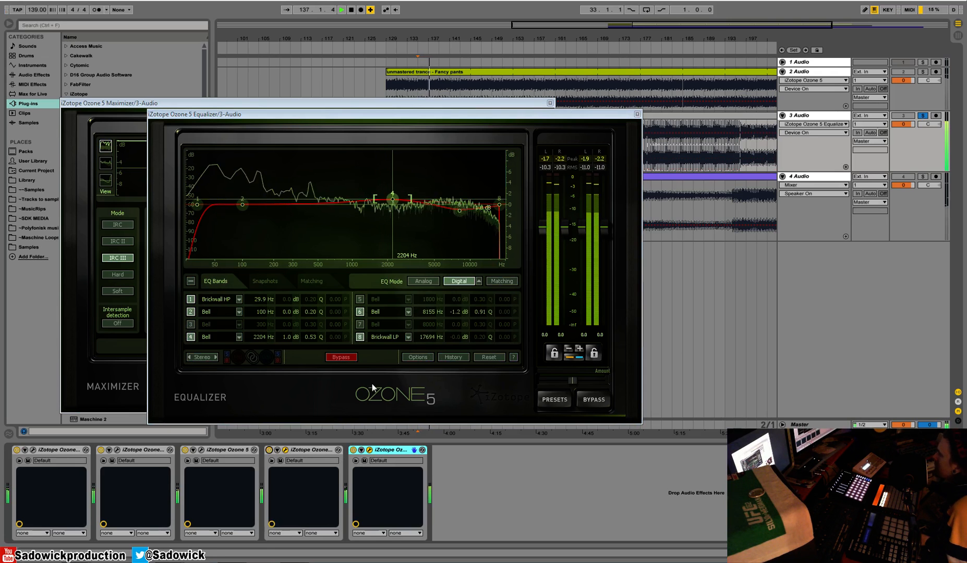
# Narrow EQ band 4 to a Q of 1.5, place it at about 2905 Hz and 0.8 dB, and shift band 6 to 8076 Hz
pyautogui.moveTo(393, 199); pyautogui.dragTo(393, 205)
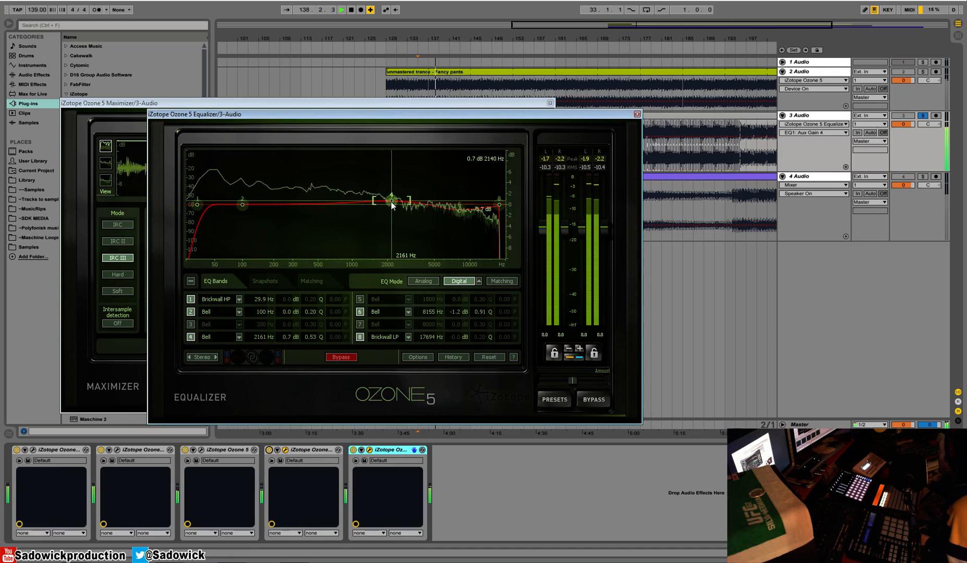
pyautogui.moveTo(460, 212); pyautogui.dragTo(405, 201)
pyautogui.click(392, 201)
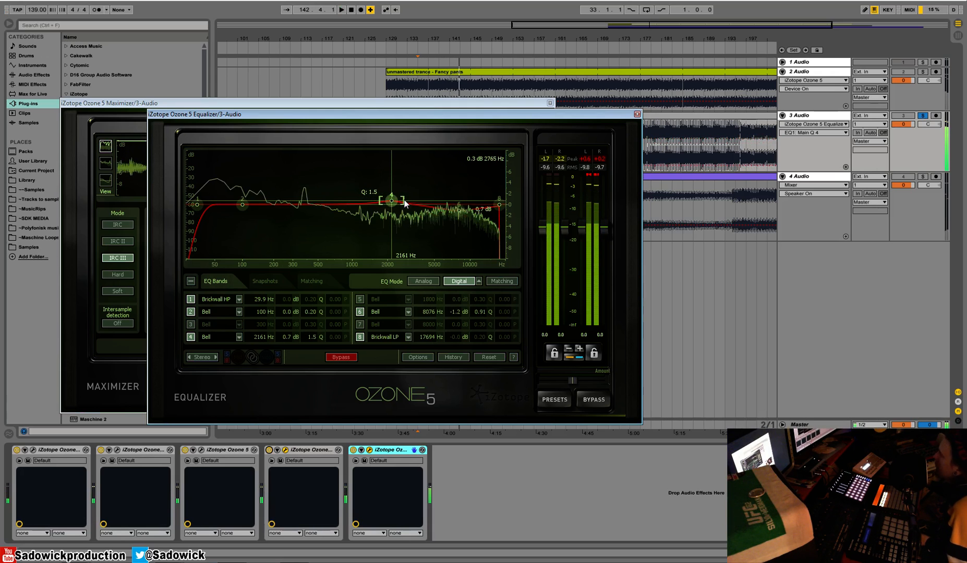
pyautogui.press('space')
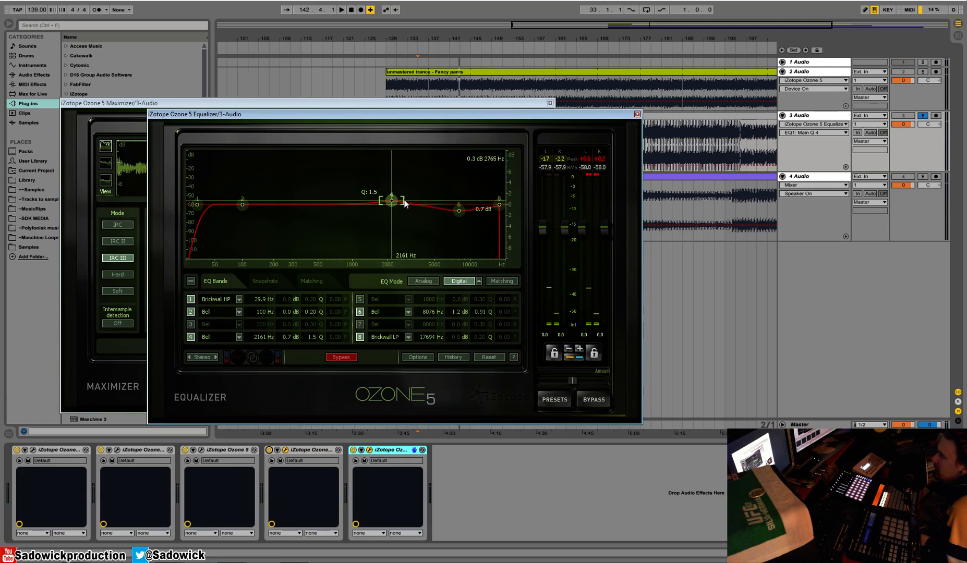
pyautogui.moveTo(412, 202)
pyautogui.mouseDown()
pyautogui.moveTo(425, 207)
pyautogui.moveTo(405, 209)
pyautogui.moveTo(449, 212)
pyautogui.moveTo(402, 205)
pyautogui.moveTo(391, 168)
pyautogui.moveTo(361, 171)
pyautogui.moveTo(430, 180)
pyautogui.moveTo(407, 201)
pyautogui.mouseUp()
pyautogui.press('space')
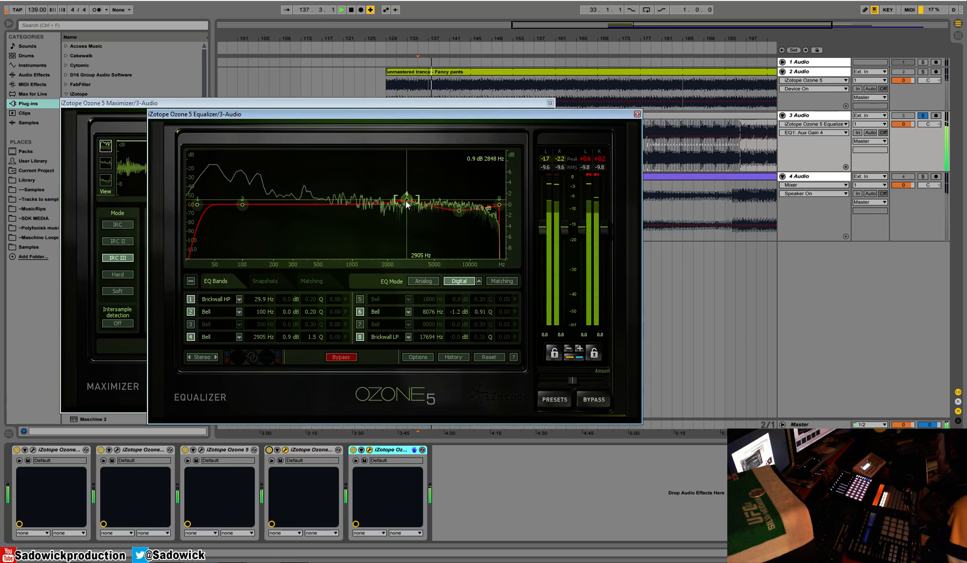
# Compare the final equalizer and the maximizer off and on, and close both plug-in windows
pyautogui.press('space')
pyautogui.click(269, 450)
pyautogui.press('space')
pyautogui.click(269, 450)
pyautogui.click(353, 449)
pyautogui.click(353, 450)
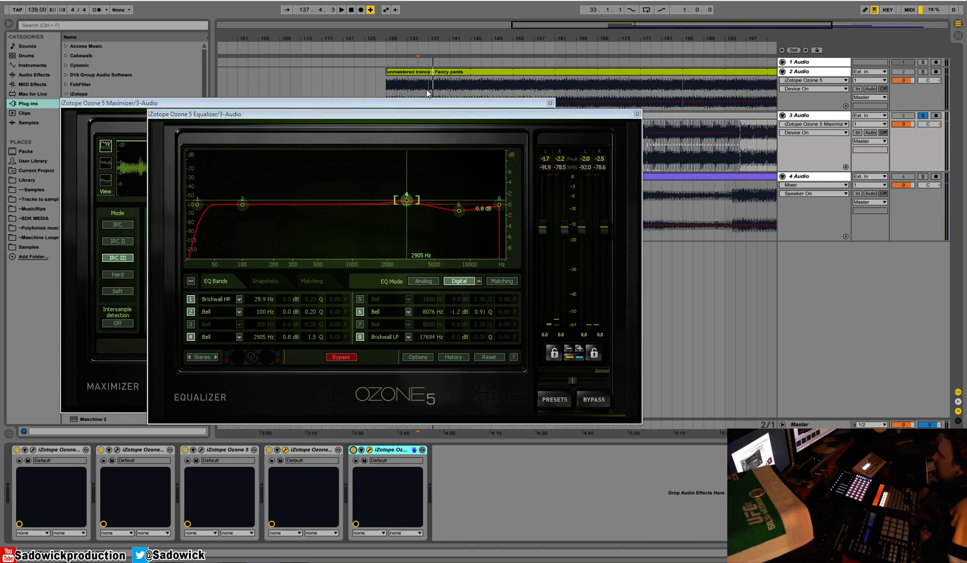
pyautogui.click(637, 115)
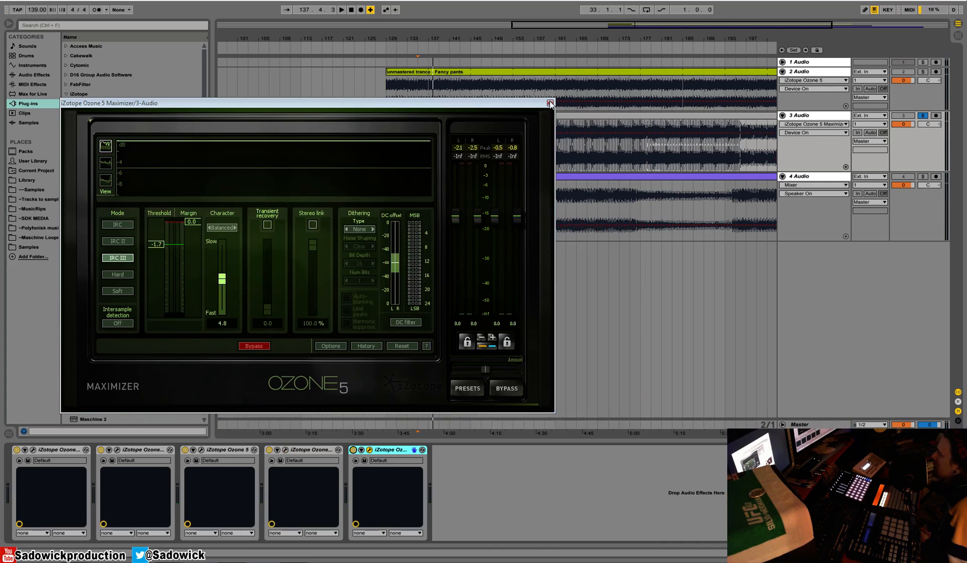
pyautogui.click(550, 103)
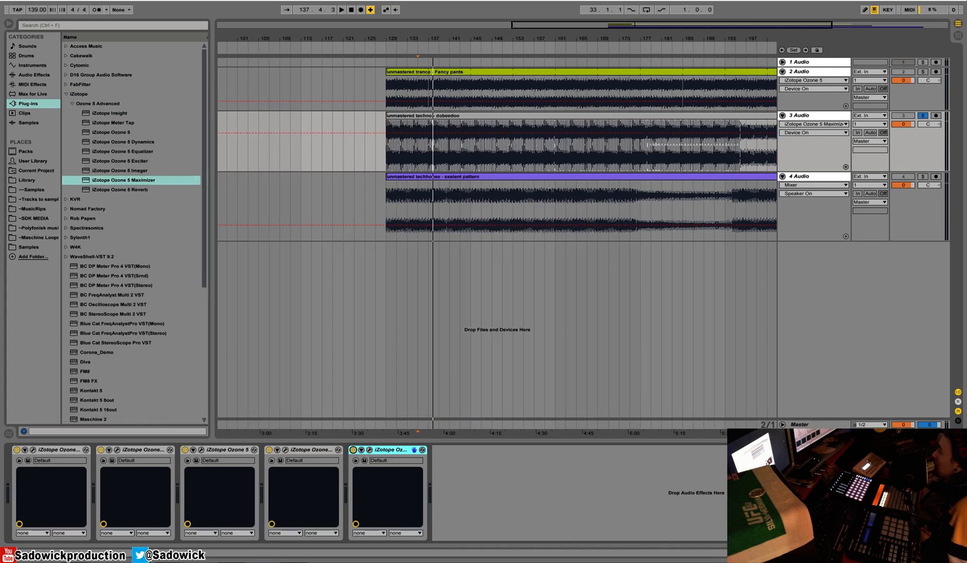